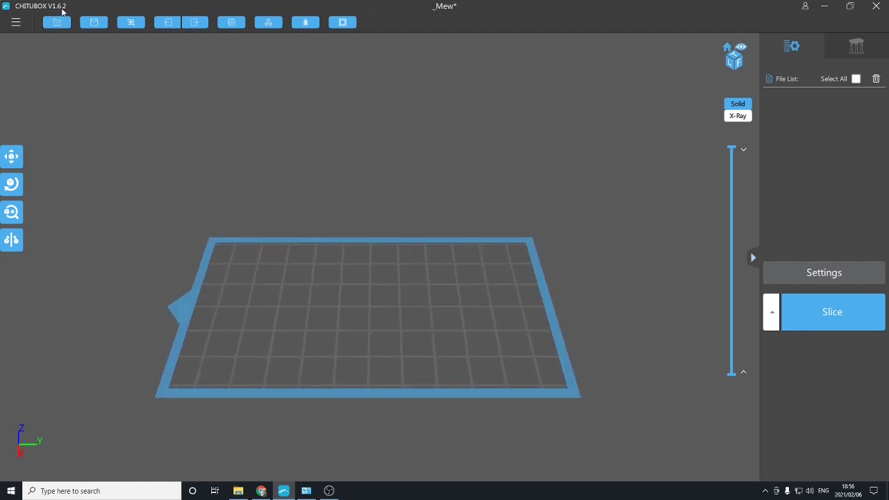
double_click(17, 8)
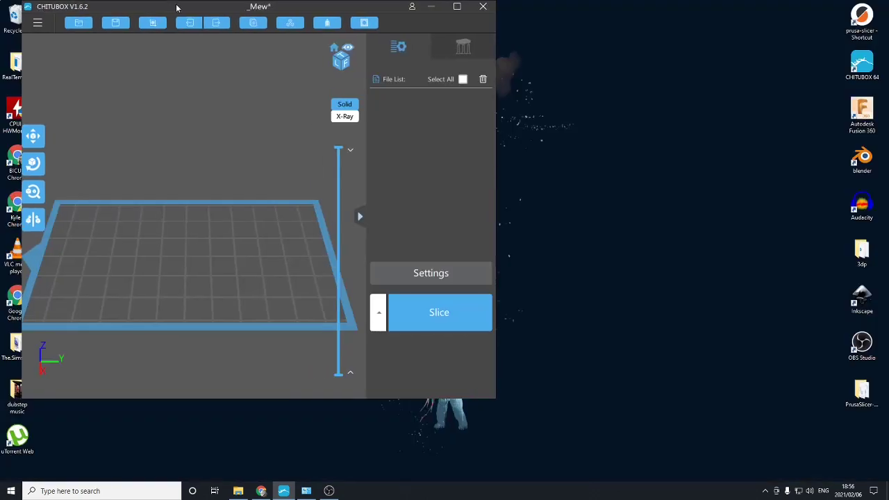
left_click_drag(179, 8, 319, 5)
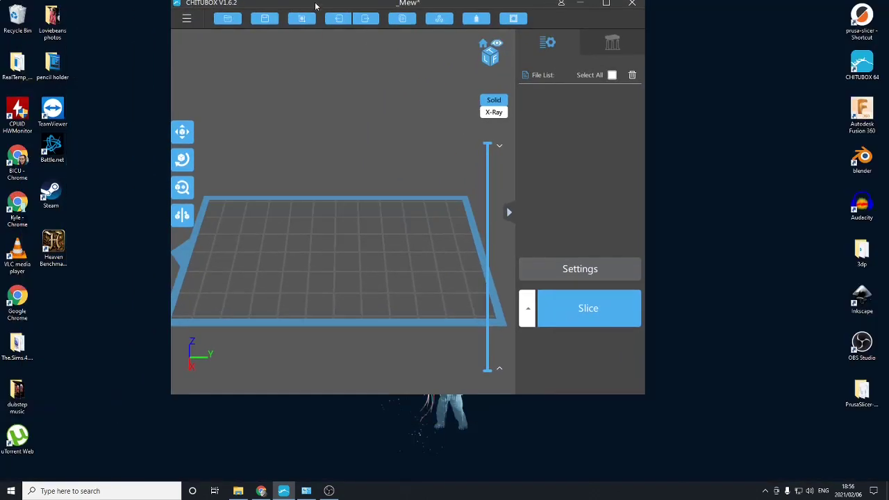
double_click(506, 10)
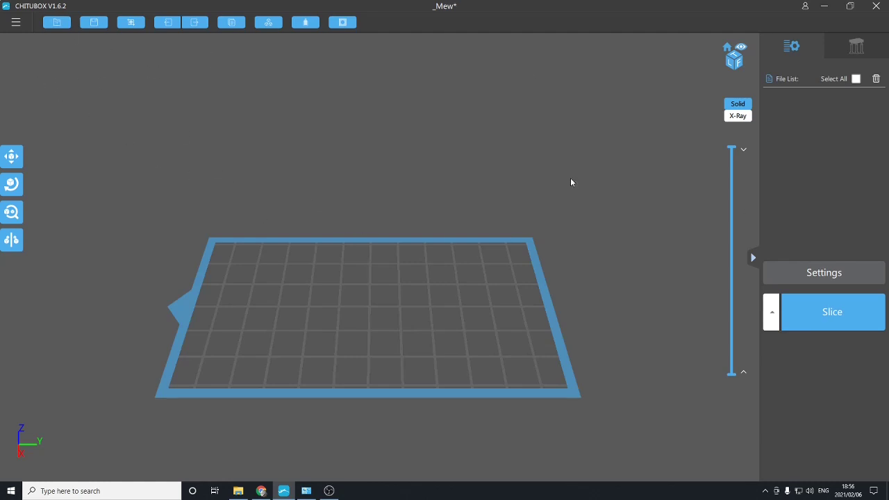
middle_click_drag(437, 299, 486, 255)
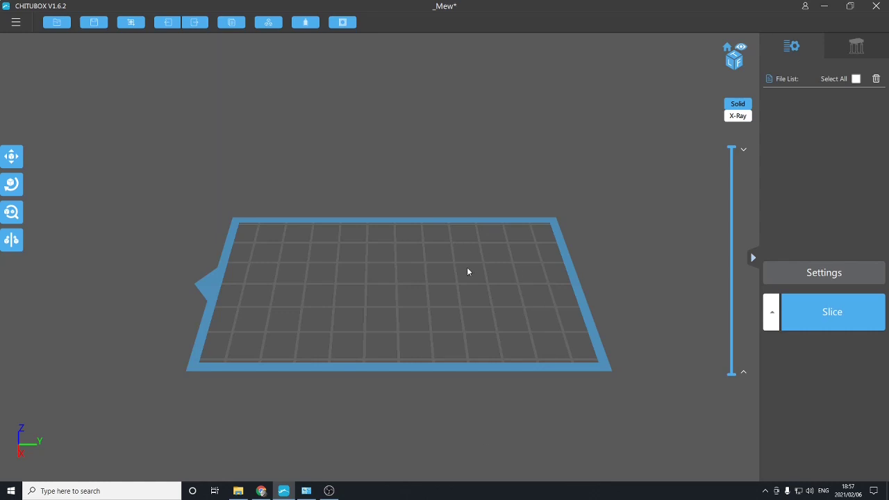
mouse_move(565, 300)
left_mouse_down()
mouse_move(562, 308)
mouse_move(567, 297)
left_mouse_up()
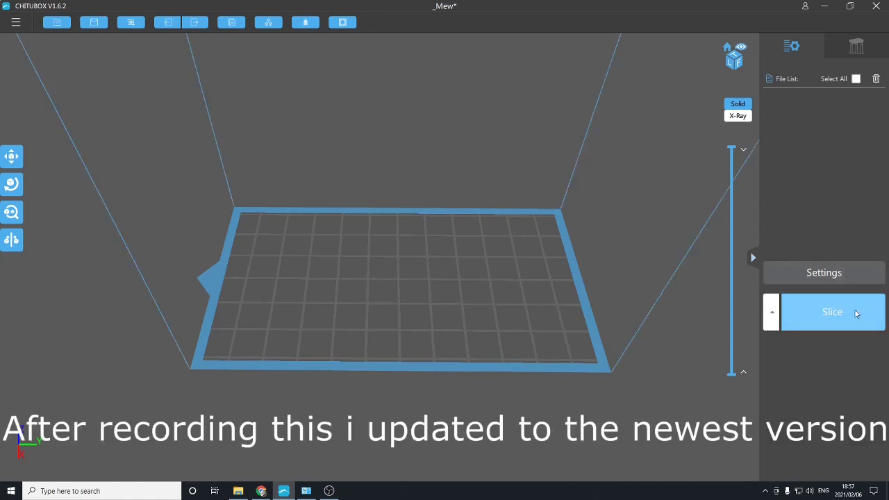
- Examine the machine parameters of the CREALITY LD-002R and the list of selectable printer models in the slicing settings
left_click(824, 272)
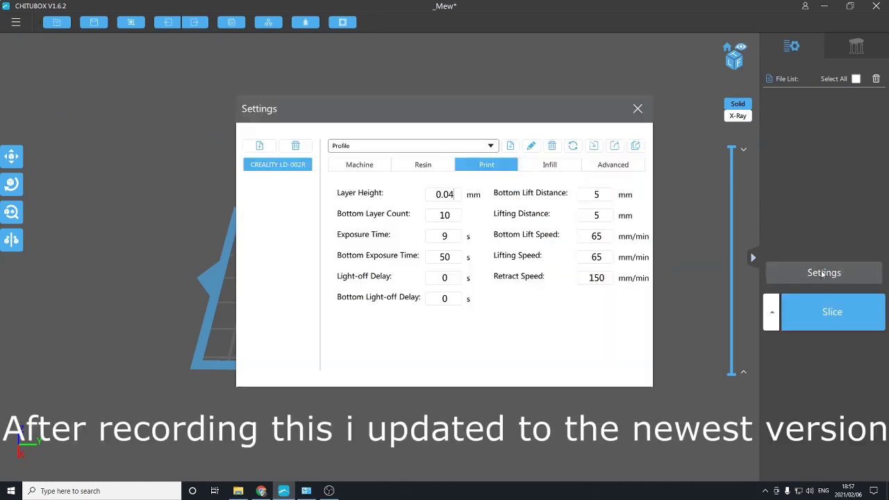
left_click(360, 166)
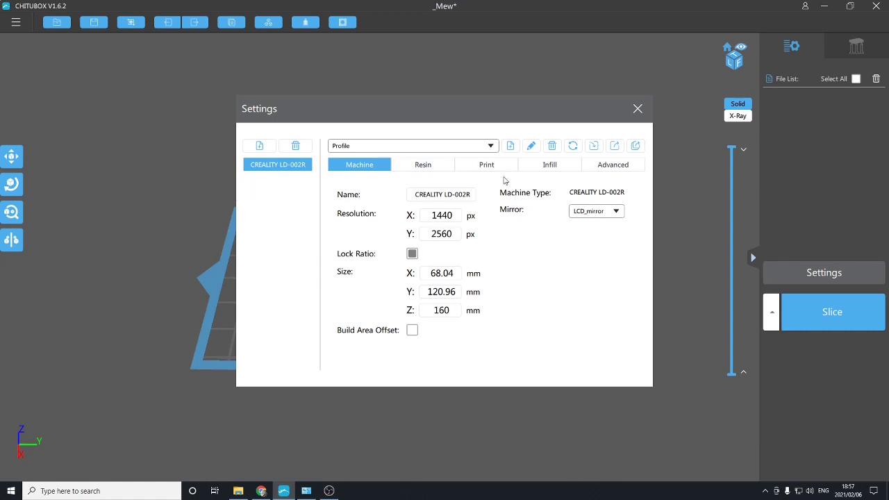
left_click(260, 147)
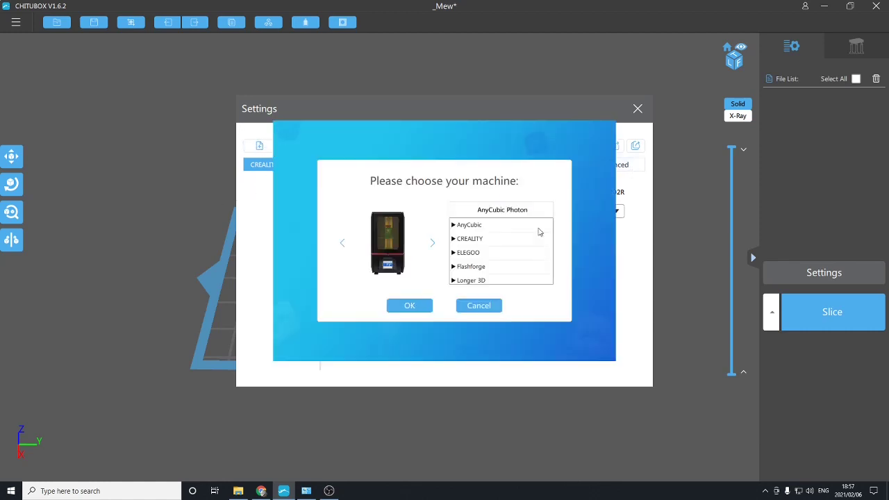
left_click(494, 310)
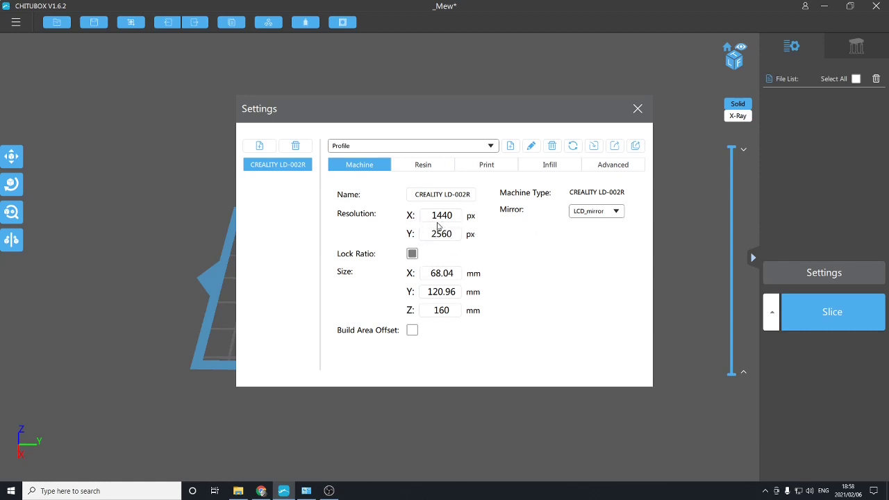
- Examine the resin parameters and the print parameters of the profile, including layer height and exposure times
left_click(421, 167)
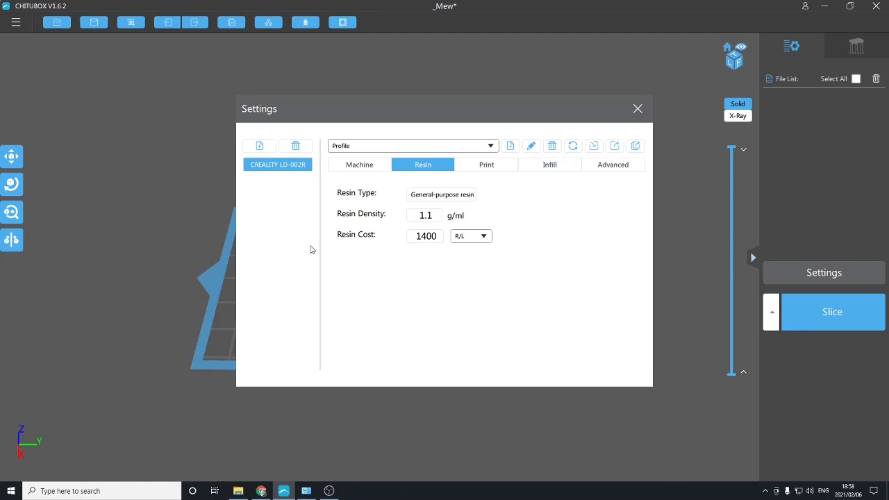
left_click(486, 167)
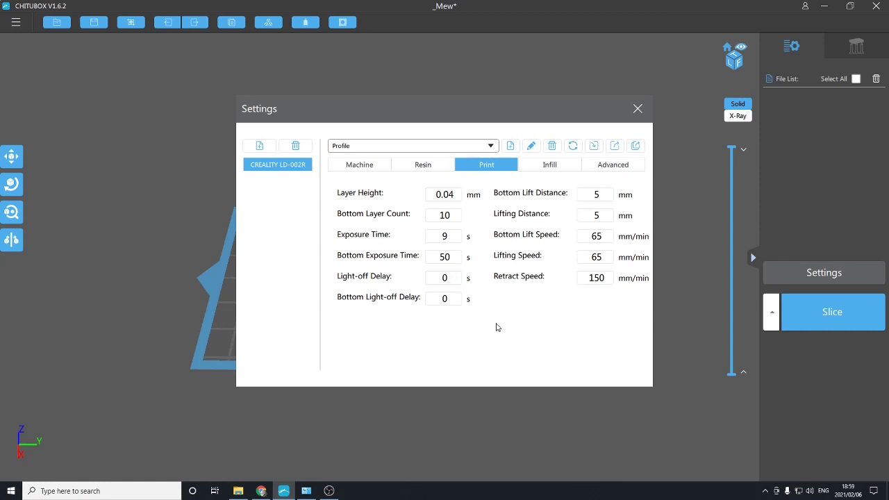
mouse_move(449, 111)
left_mouse_down()
mouse_move(456, 105)
mouse_move(454, 76)
mouse_move(409, 116)
mouse_move(440, 121)
left_mouse_up()
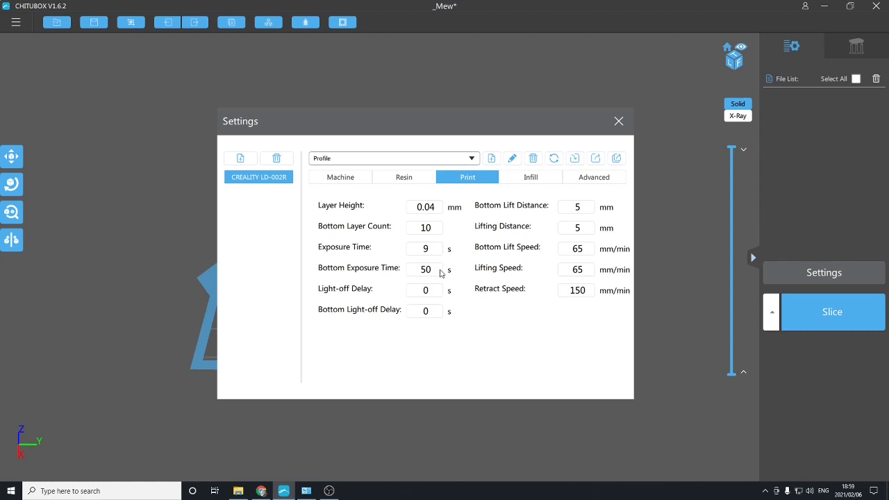
mouse_move(437, 288)
left_click(434, 249)
- Examine the infill structure options and the advanced anti-aliasing option of the profile, and close the settings
left_click(540, 178)
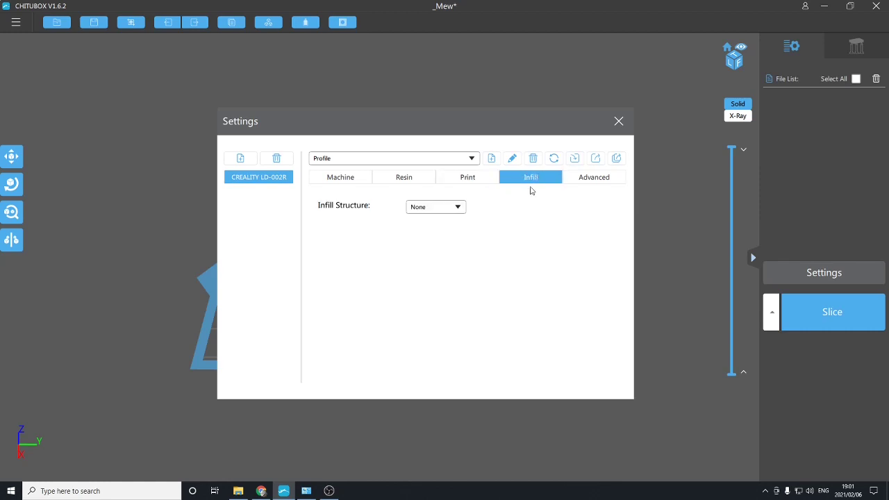
left_click(438, 212)
left_click(438, 212)
left_click(588, 182)
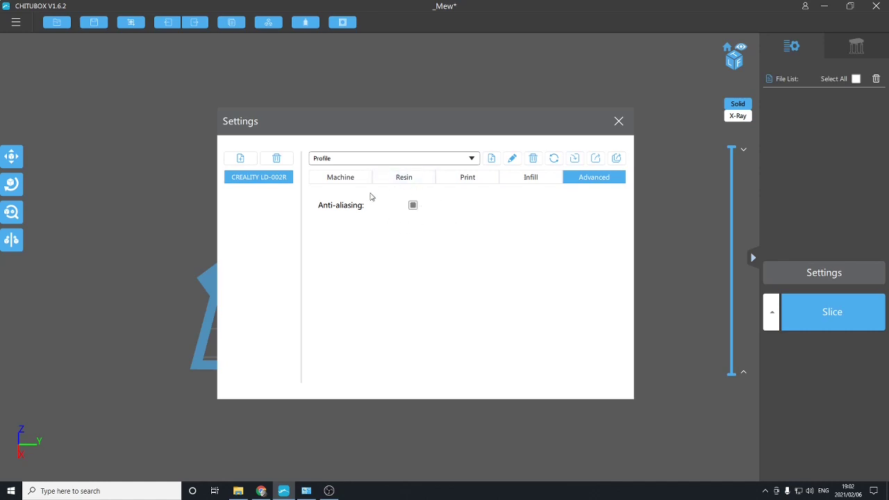
left_click(342, 179)
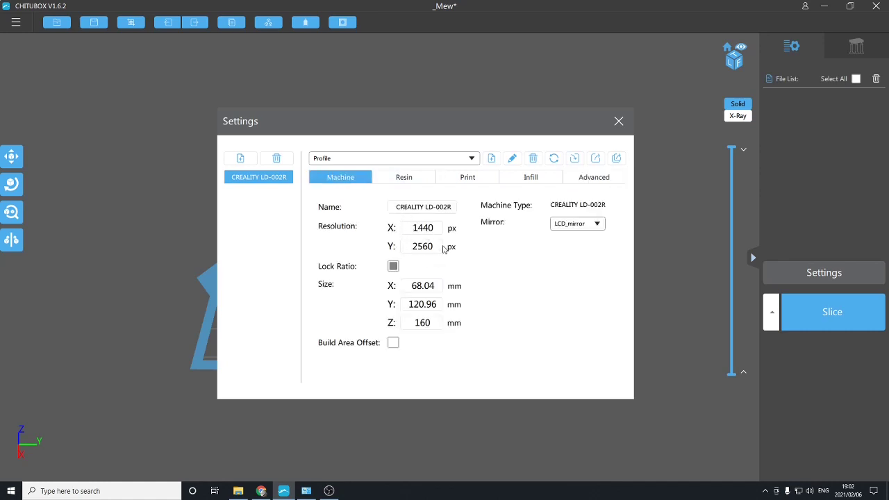
left_click(596, 182)
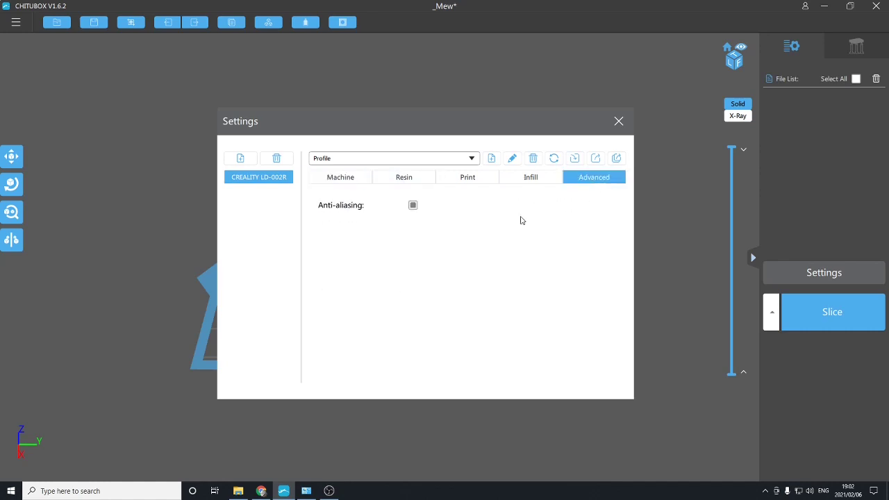
left_click(619, 122)
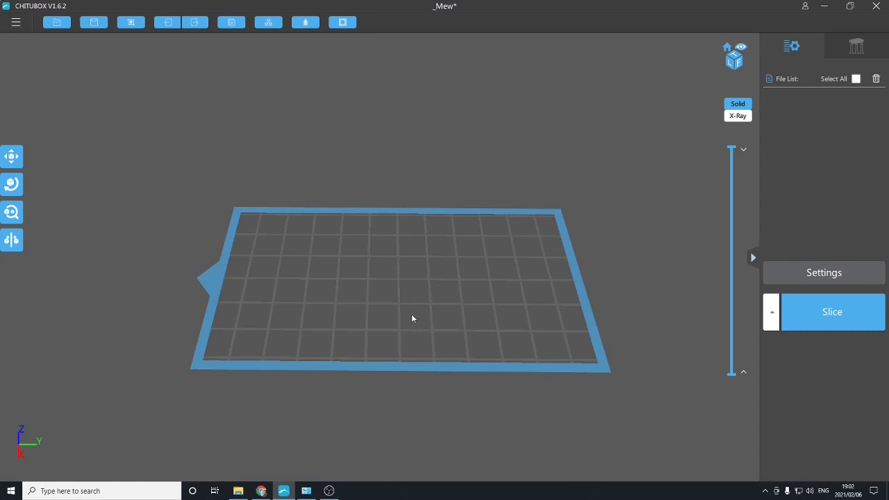
left_click_drag(417, 296, 487, 325)
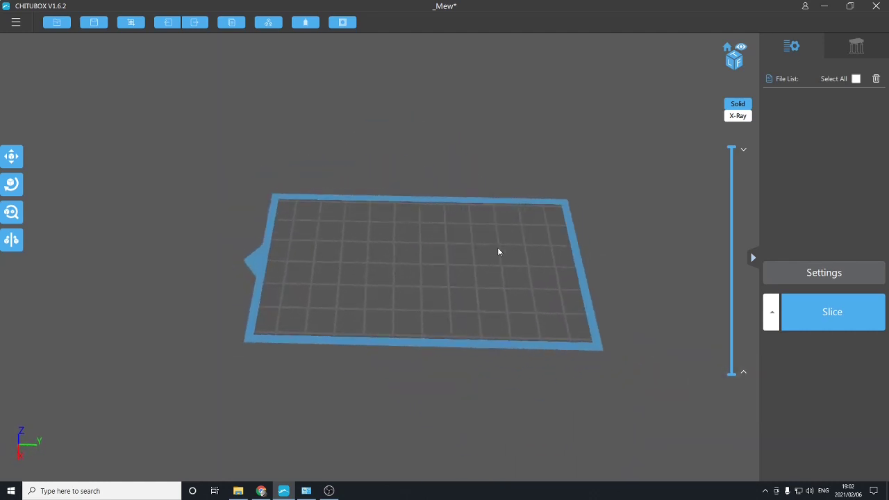
left_click_drag(466, 270, 435, 282)
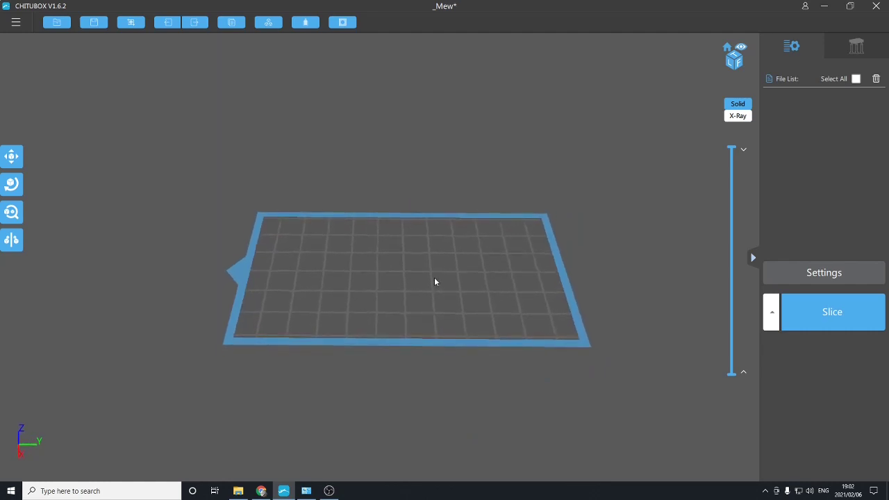
middle_click_drag(438, 279, 419, 266)
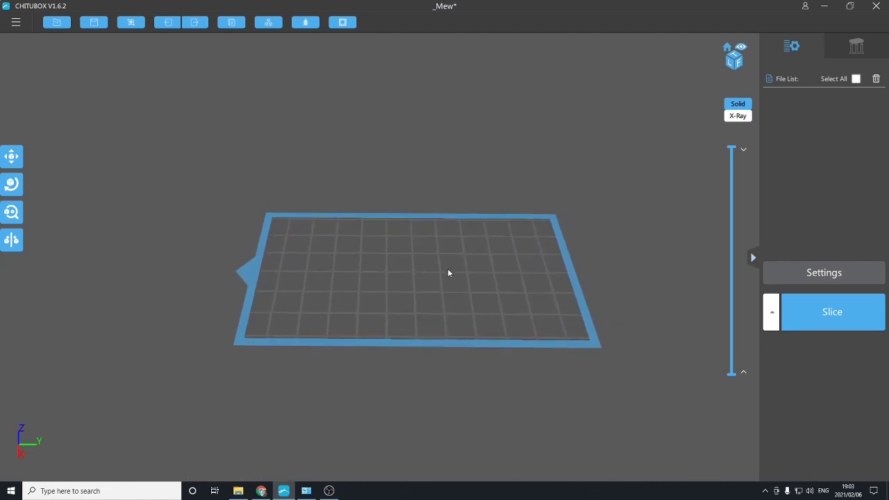
mouse_move(446, 270)
left_mouse_down()
mouse_move(415, 220)
mouse_move(490, 258)
mouse_move(443, 265)
mouse_move(464, 271)
mouse_move(448, 285)
left_mouse_up()
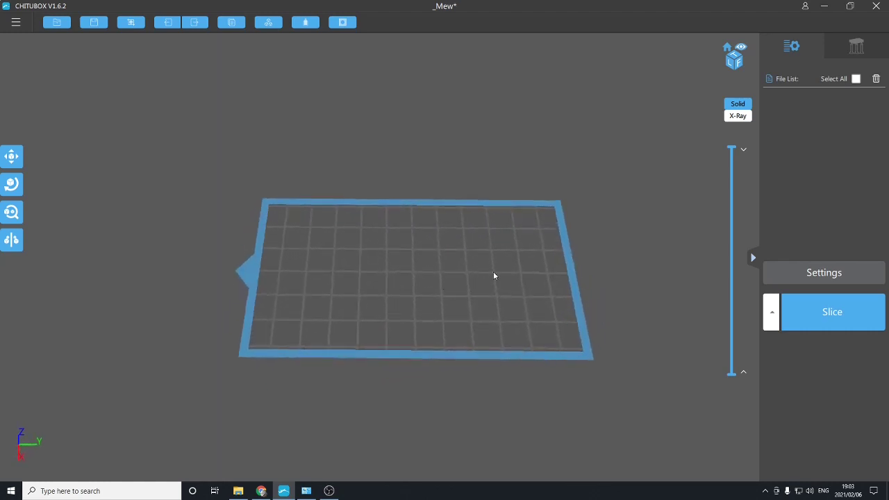
- Look through the move, rotate, scale and mirror options available for models, and close them
left_click(11, 157)
left_click(14, 183)
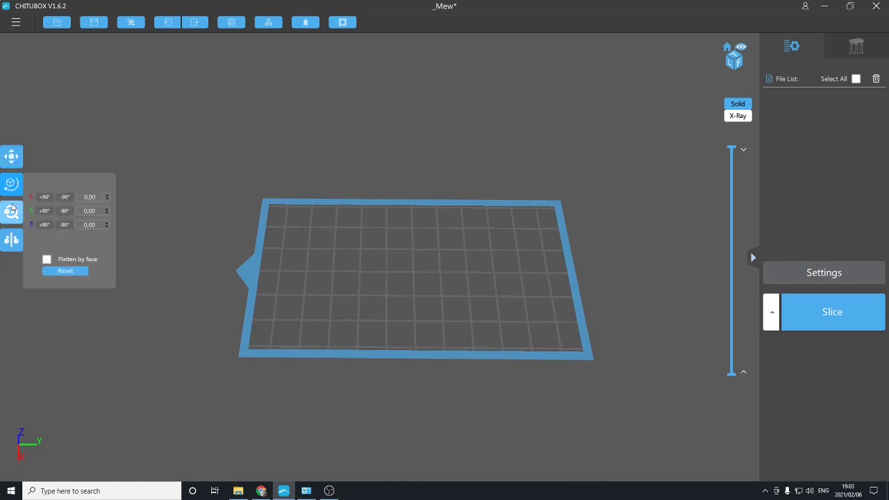
left_click(14, 209)
left_click(14, 243)
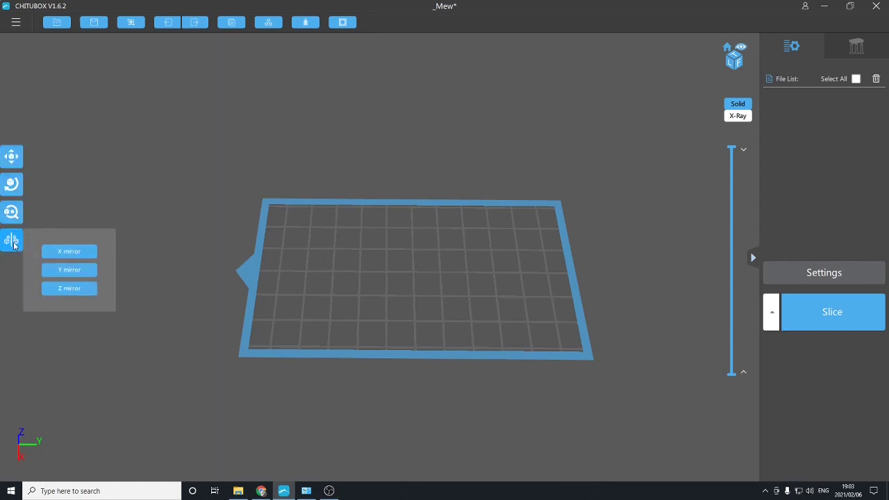
left_click(107, 179)
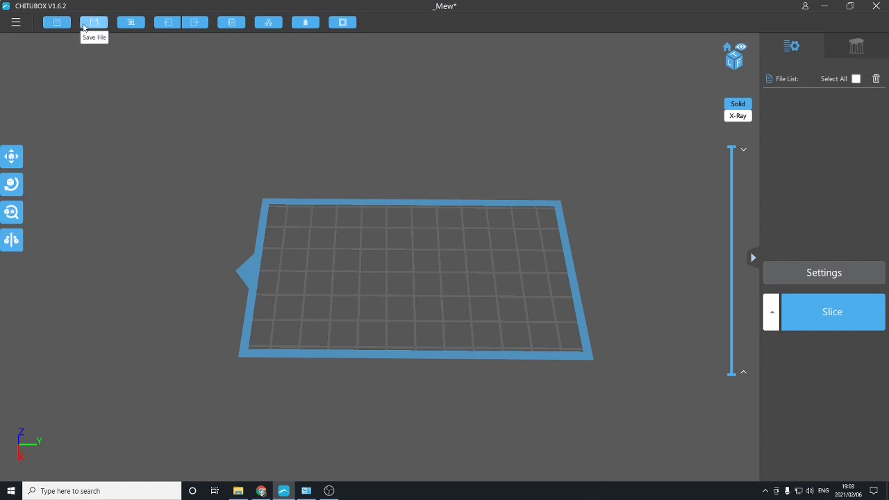
- Load the model Mew.stl from the 3dp folder onto the build plate
left_click(57, 22)
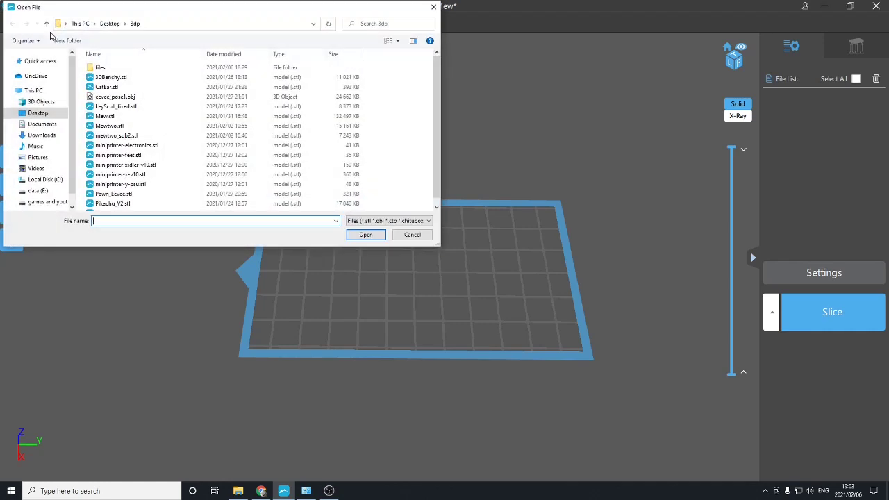
left_click(106, 116)
left_click(370, 234)
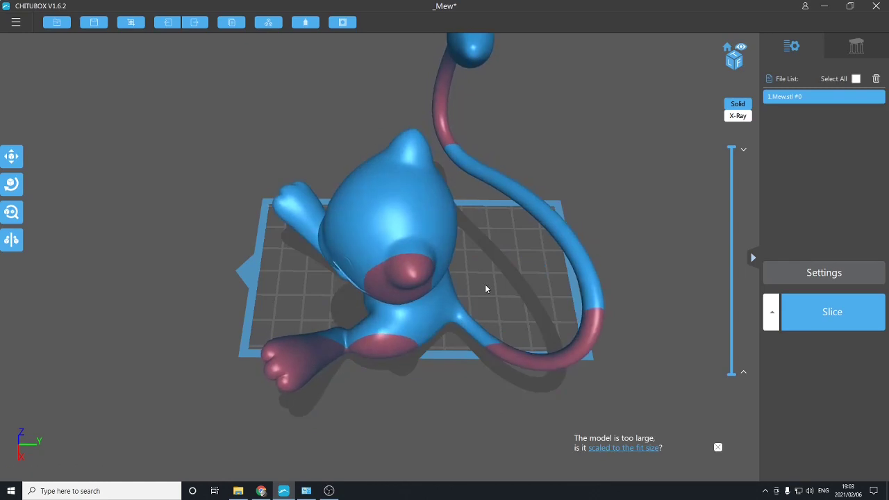
- Scale the Mew model to fit the printer's build volume
left_click_drag(485, 284, 309, 120)
left_click_drag(660, 307, 273, 267)
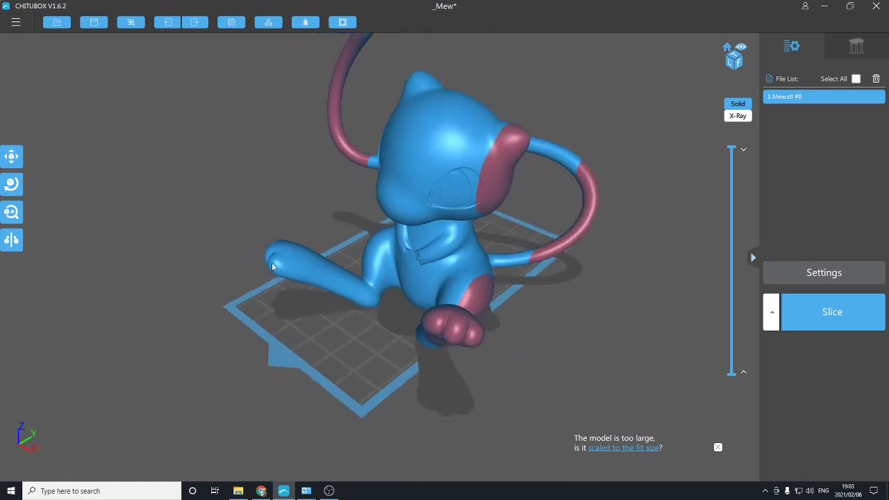
left_click(11, 213)
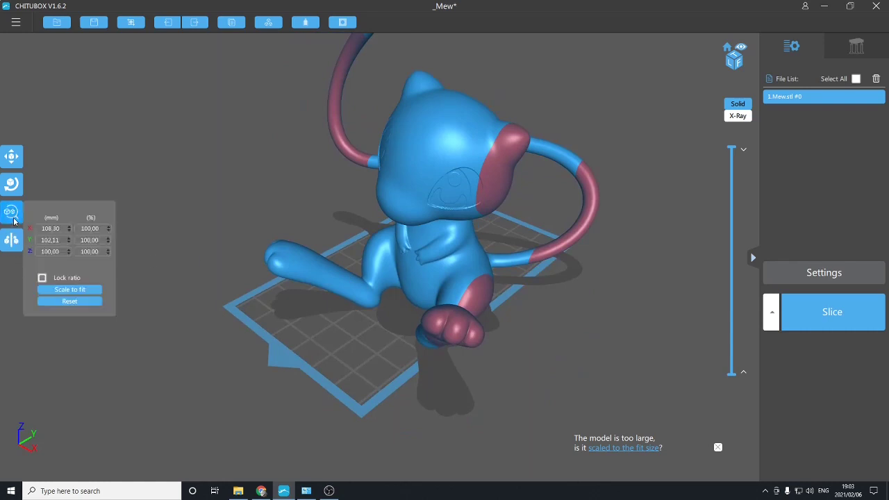
left_click(77, 290)
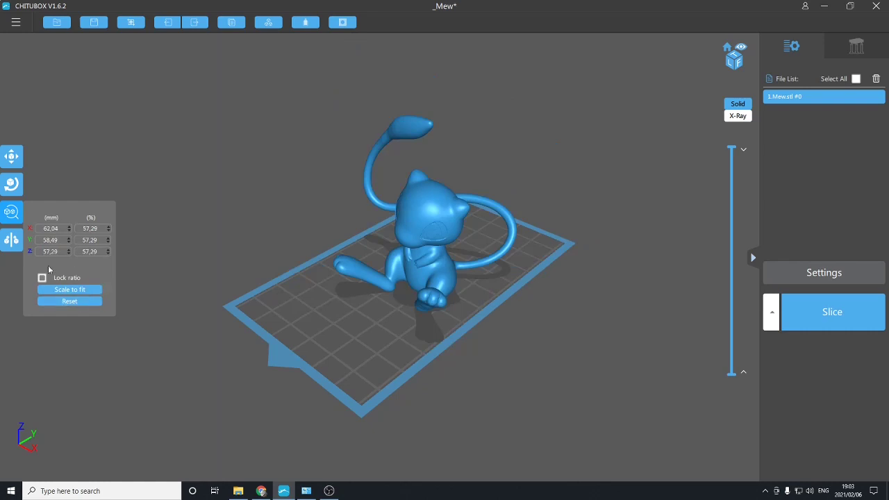
- Open the support settings and examine the Mew model and its raft outline on the build plate from several angles
left_click_drag(301, 304, 540, 268)
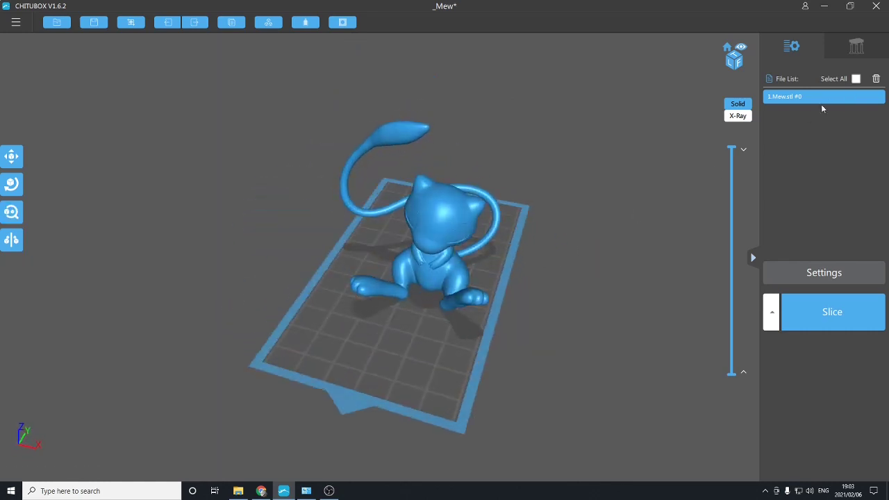
left_click(856, 46)
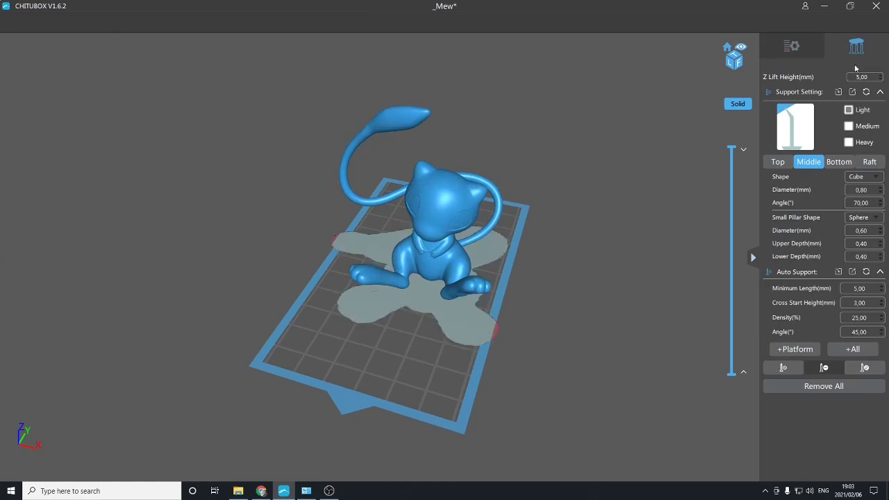
left_click_drag(571, 261, 586, 288)
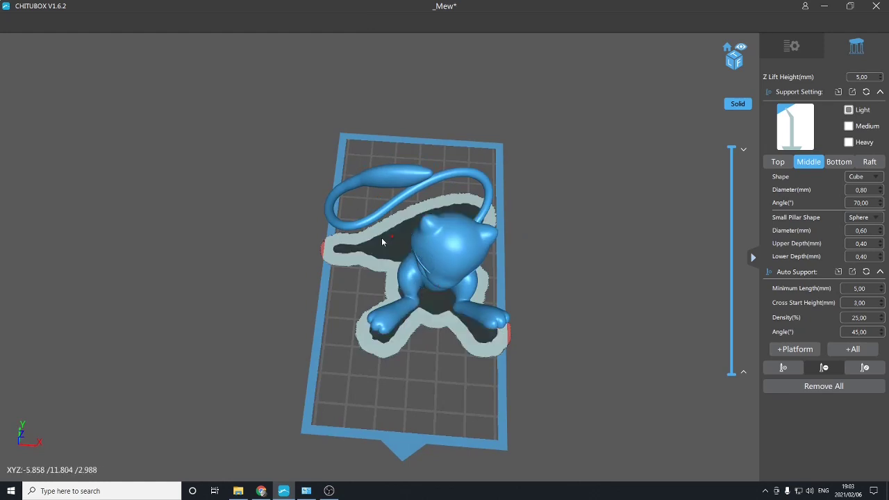
mouse_move(265, 266)
left_mouse_down()
mouse_move(222, 205)
mouse_move(190, 213)
mouse_move(270, 270)
mouse_move(271, 281)
left_mouse_up()
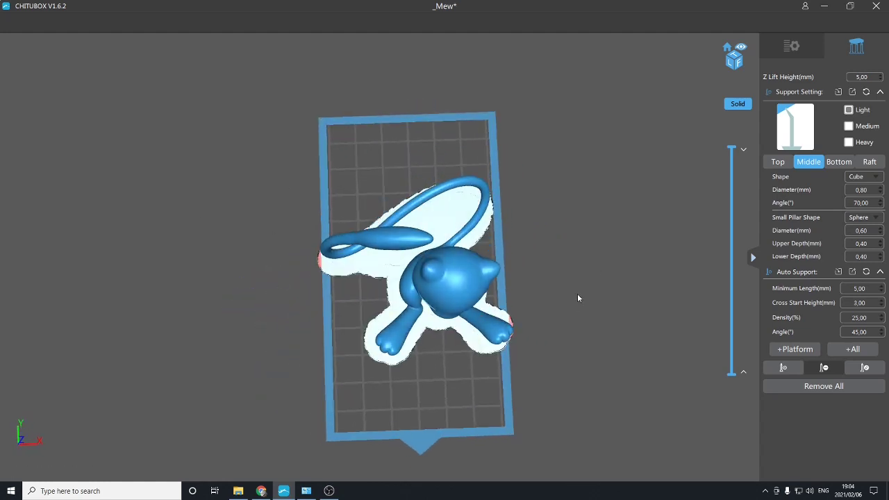
left_click_drag(577, 297, 557, 270)
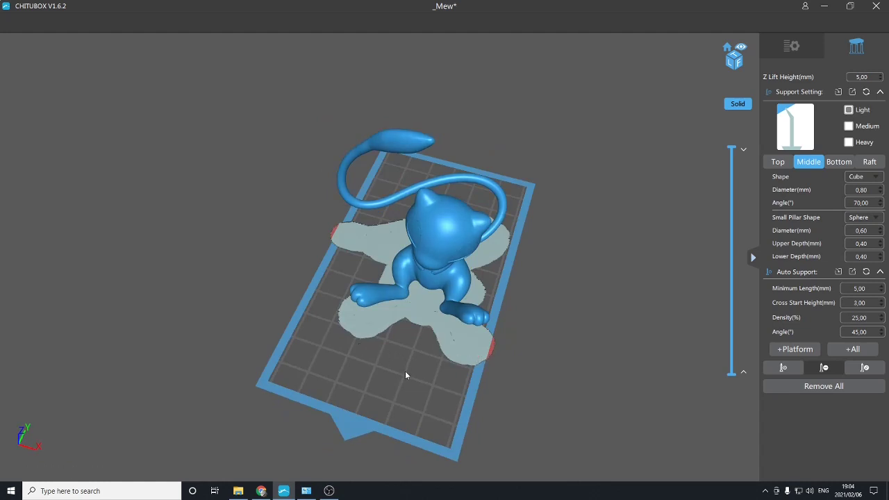
left_click_drag(416, 375, 513, 353)
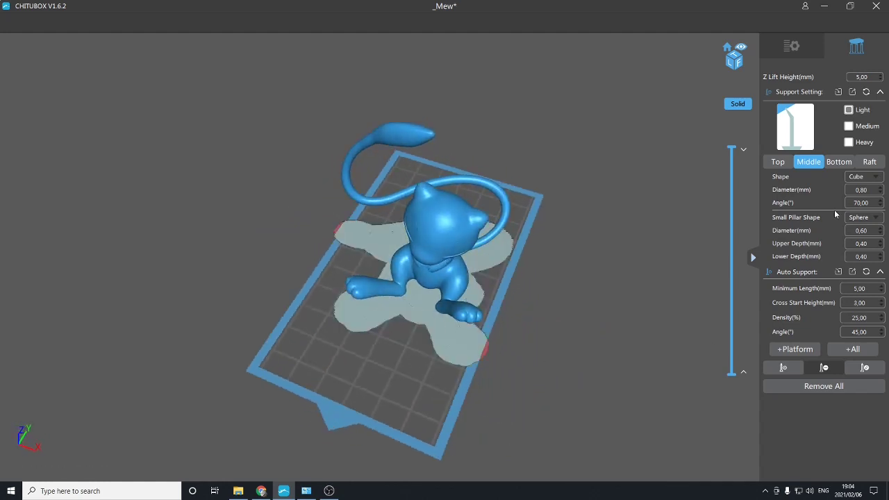
- Leave the support settings and examine the Mew model's position on the build plate from above and from the front
left_click(792, 49)
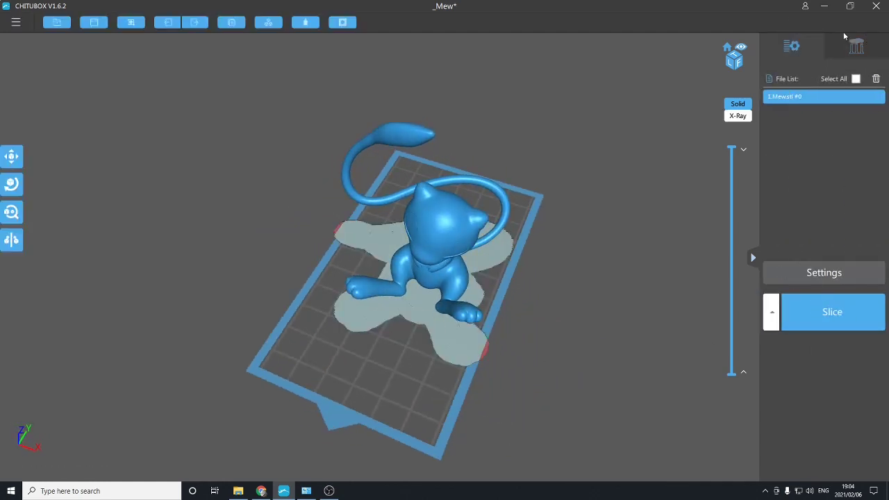
left_click(435, 233)
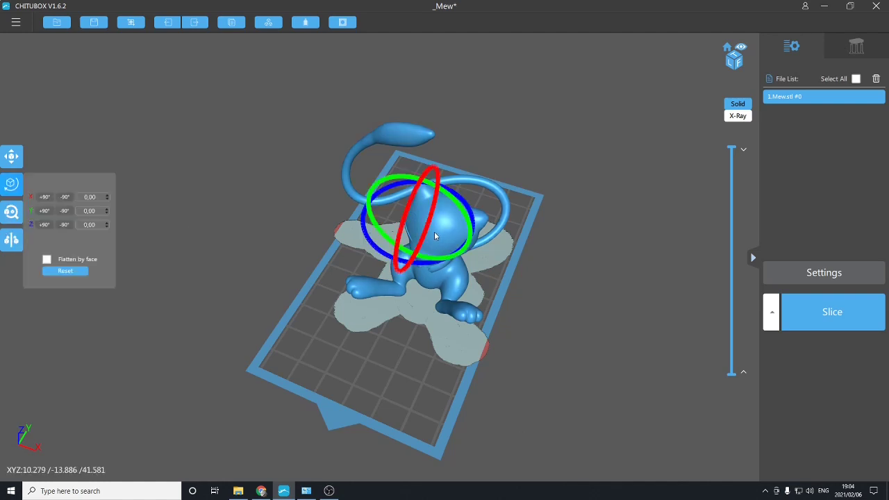
left_click(525, 349)
left_click(855, 49)
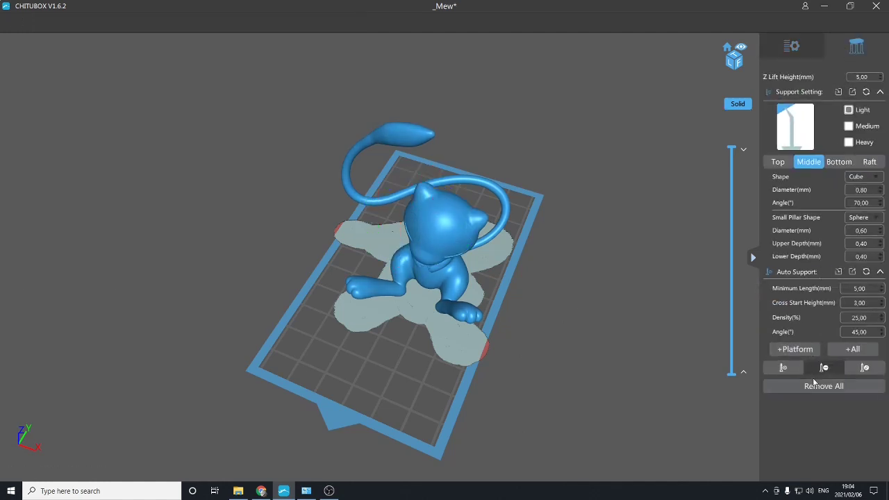
left_click(791, 46)
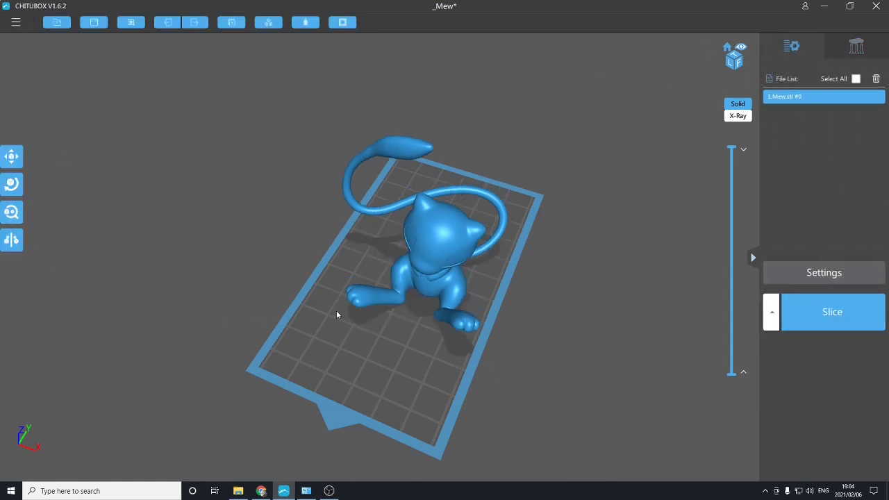
left_click_drag(336, 311, 389, 320)
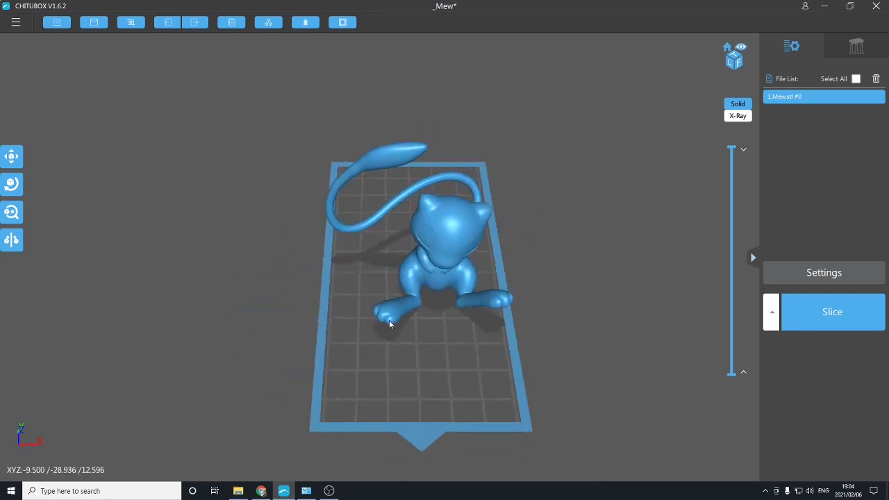
left_click(429, 236)
left_click(184, 233)
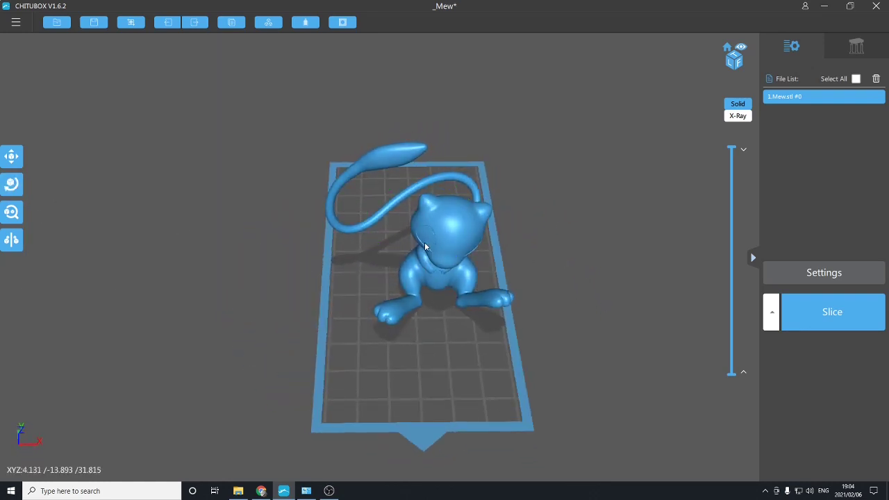
left_click(462, 228)
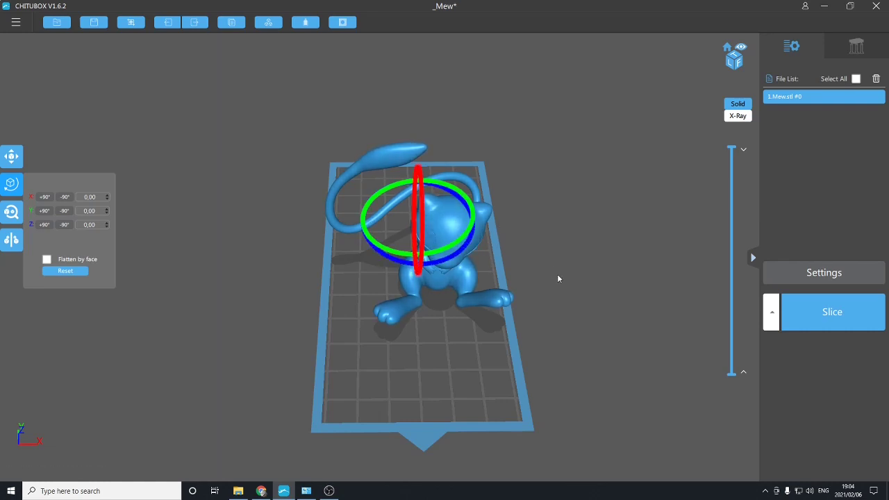
left_click_drag(558, 277, 554, 209)
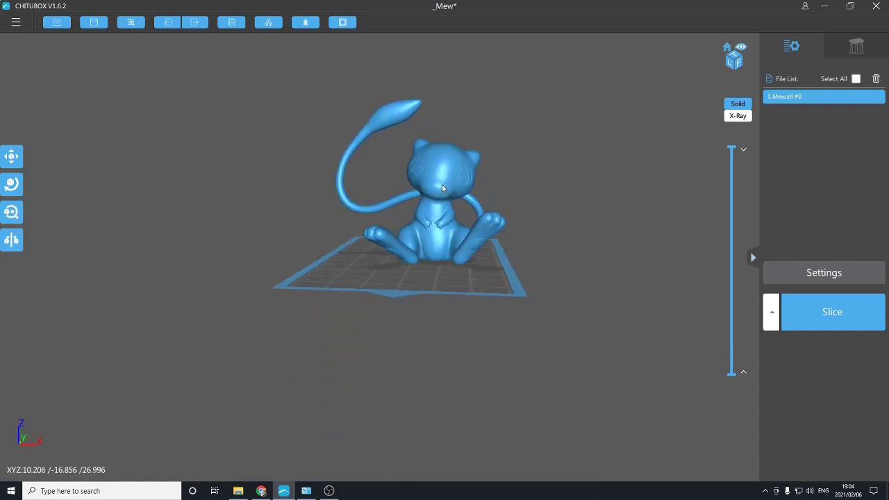
- Scale the Mew model proportionally to 50 mm along the X axis
left_click(12, 215)
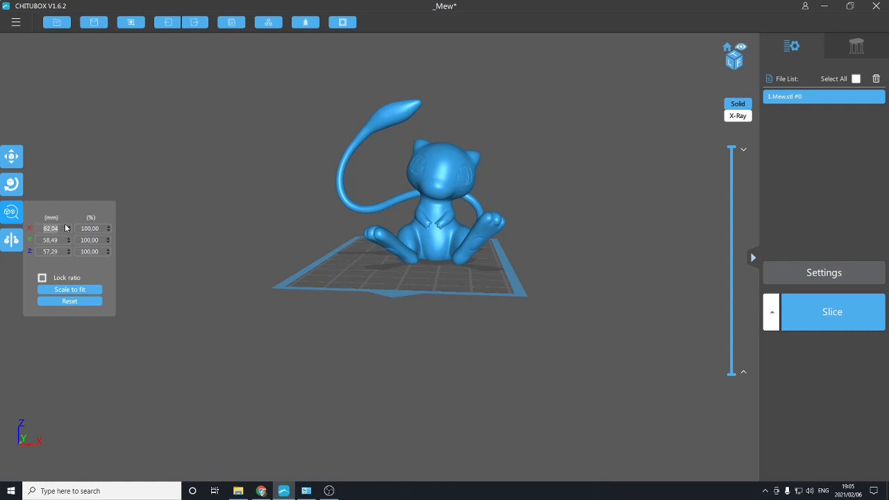
type("50")
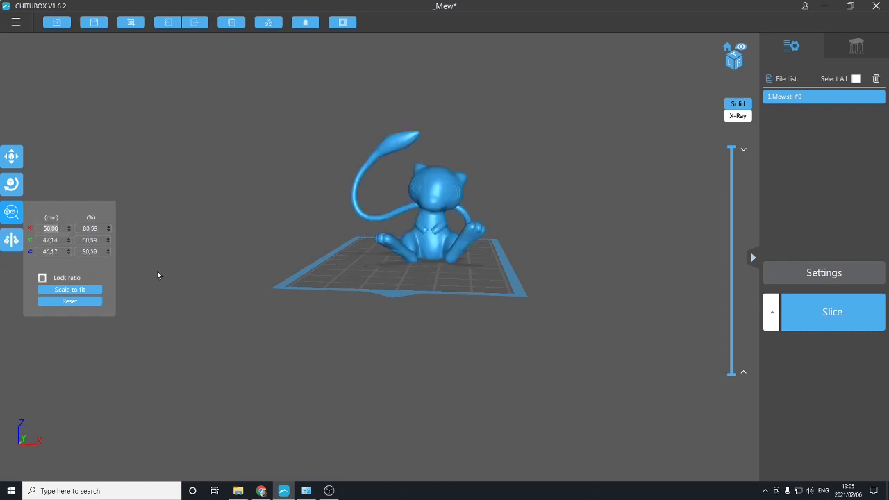
left_click(321, 316)
- Try tilting the Mew model by 5° around the Y axis
left_click_drag(358, 314, 361, 370)
left_click_drag(395, 326, 396, 267)
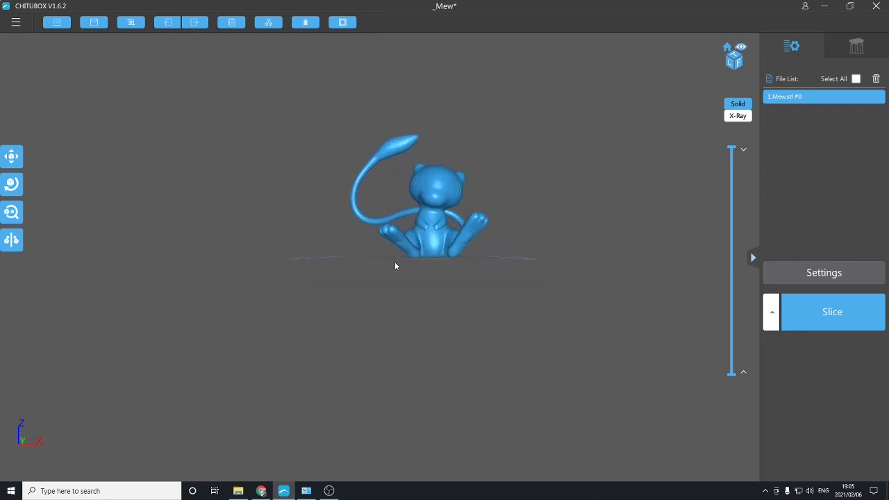
left_click_drag(496, 275, 542, 268)
double_click(435, 215)
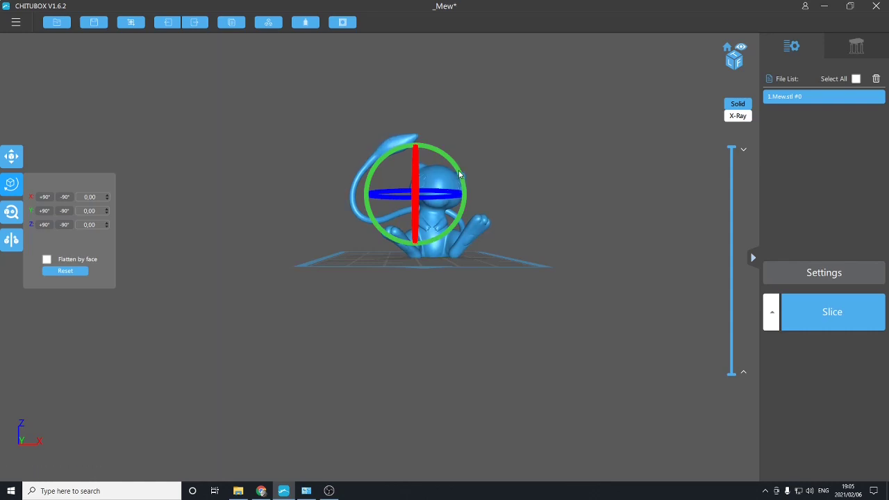
mouse_move(464, 185)
left_mouse_down()
mouse_move(456, 153)
mouse_move(464, 189)
left_mouse_up()
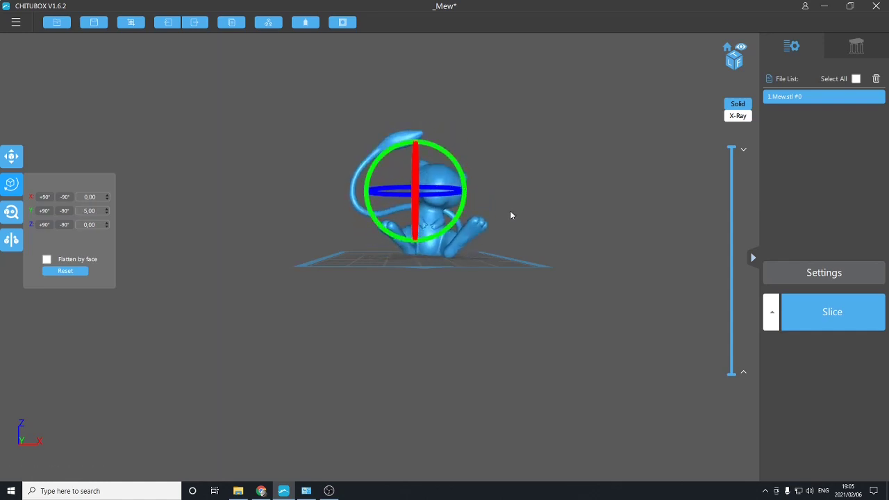
- Tilt the Mew model backwards by rotating it -48° around the X axis
right_click_drag(541, 213, 433, 204)
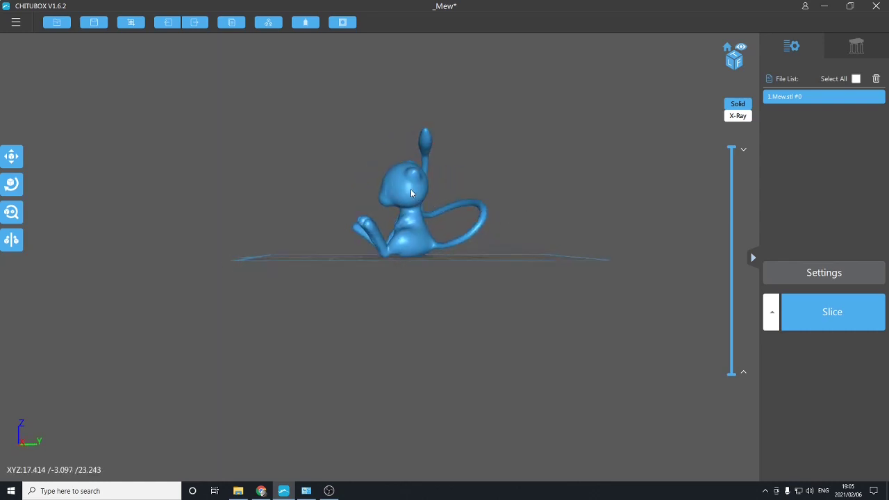
left_click(411, 189)
left_click_drag(456, 167, 448, 153)
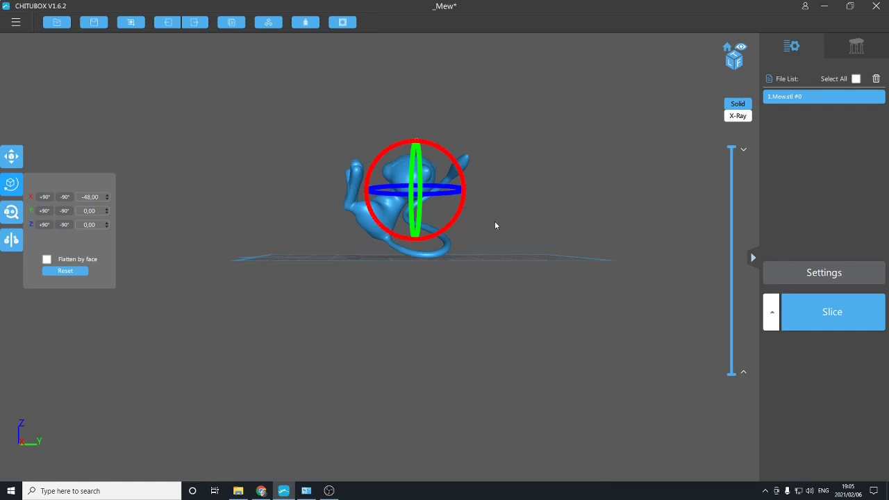
- Inspect the tilted Mew model from the front and side to check its orientation above the build plate
left_click_drag(546, 214, 464, 214)
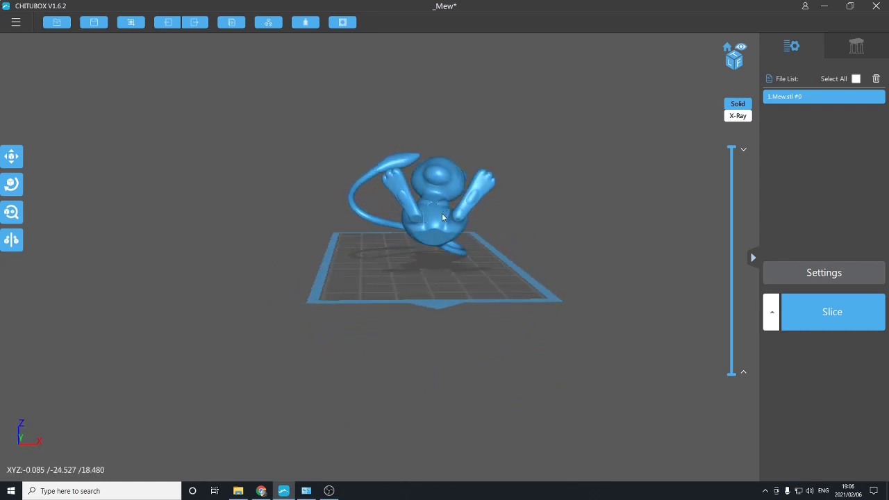
left_click(437, 212)
left_click(591, 192)
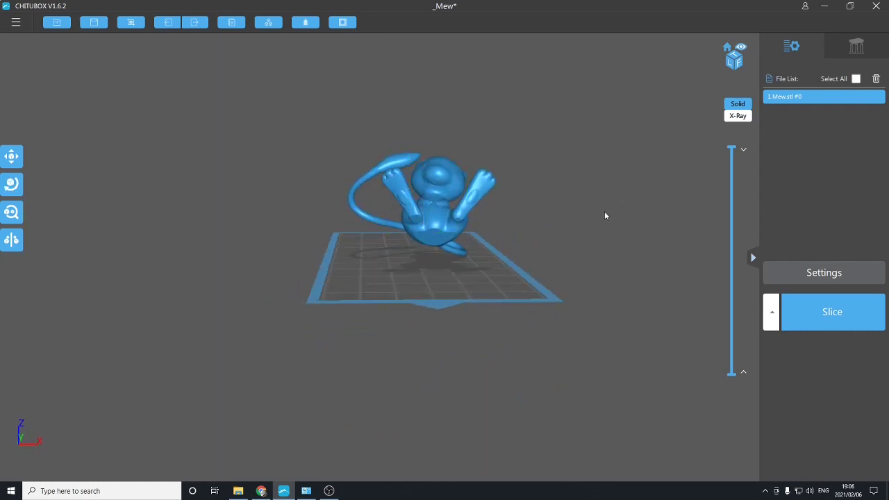
left_click_drag(599, 220, 449, 198)
left_click(482, 214)
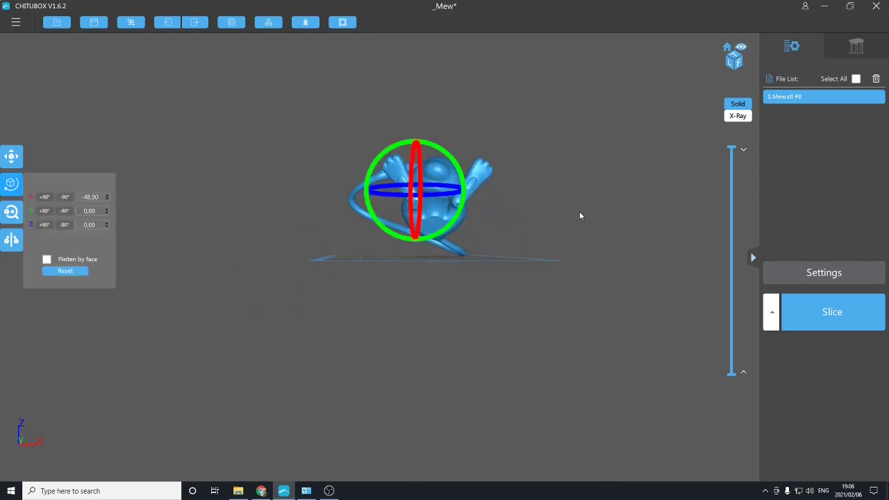
left_click_drag(582, 215, 499, 222)
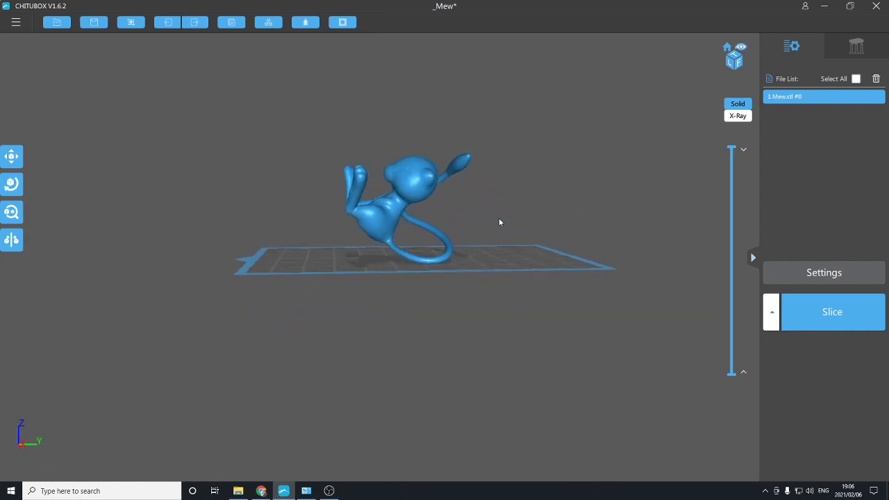
left_click(410, 179)
left_click_drag(553, 211, 342, 235)
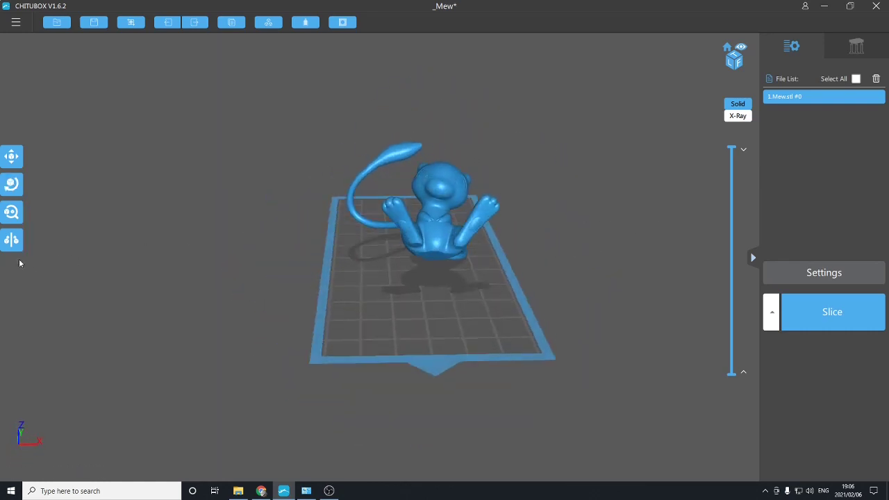
- Open the move options and put the tilted Mew model on the plate
left_click(12, 157)
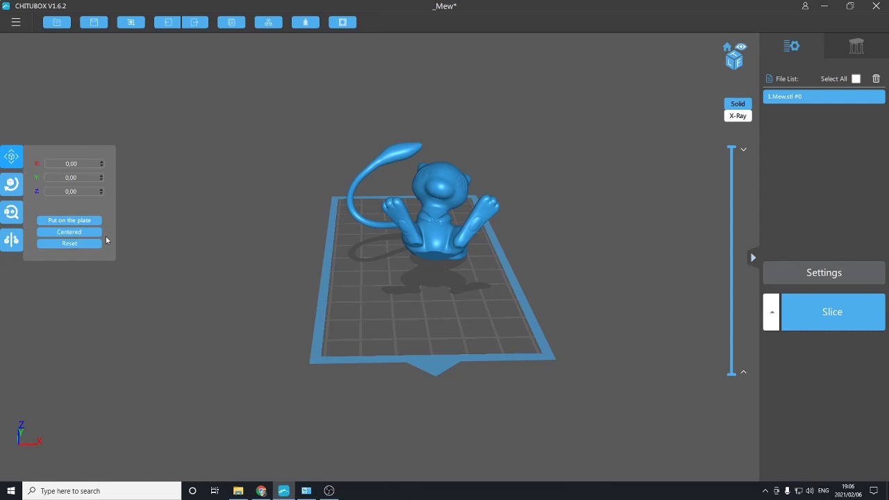
left_click(157, 255)
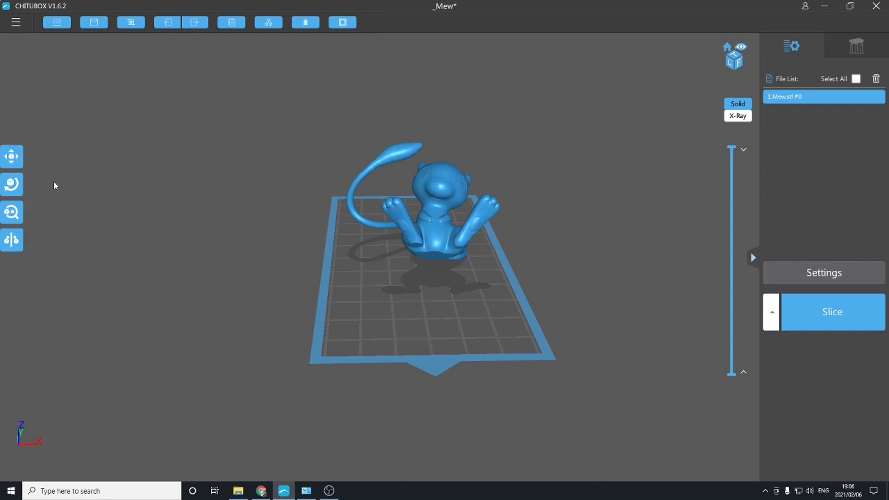
left_click(20, 155)
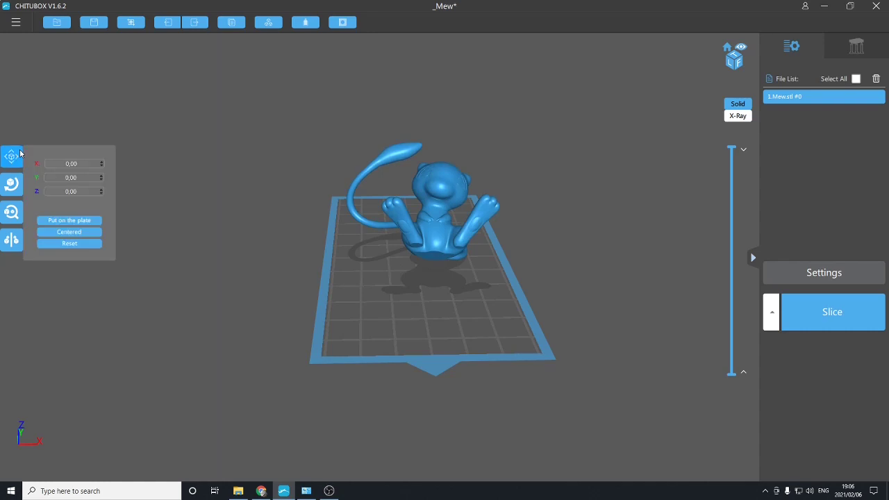
left_click(81, 221)
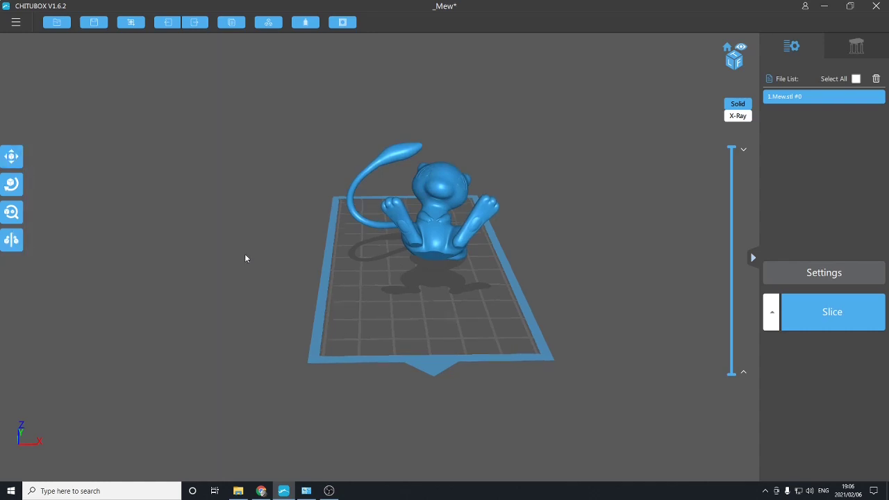
- Examine the tilted Mew model's contact with the plate from several angles and review its move options
left_click_drag(245, 254, 159, 232)
left_click_drag(365, 253, 382, 271)
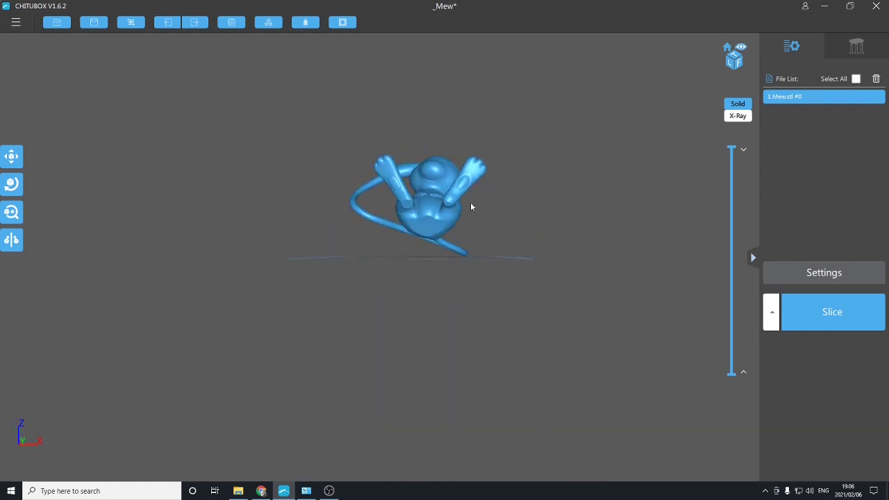
left_click_drag(512, 218, 490, 250)
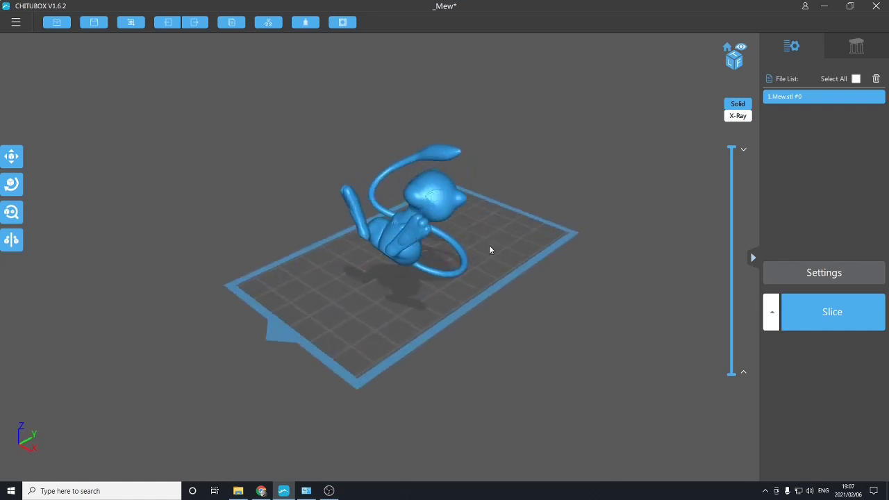
left_click_drag(488, 312, 411, 233)
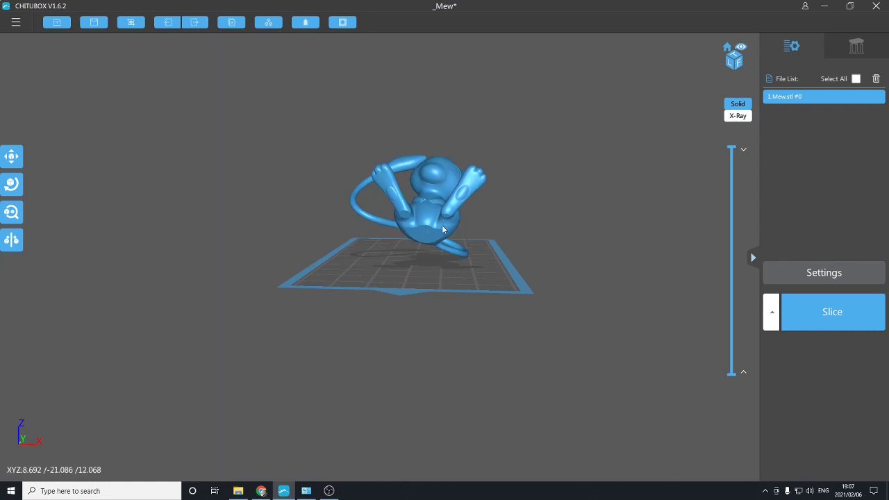
right_click_drag(188, 268, 196, 290)
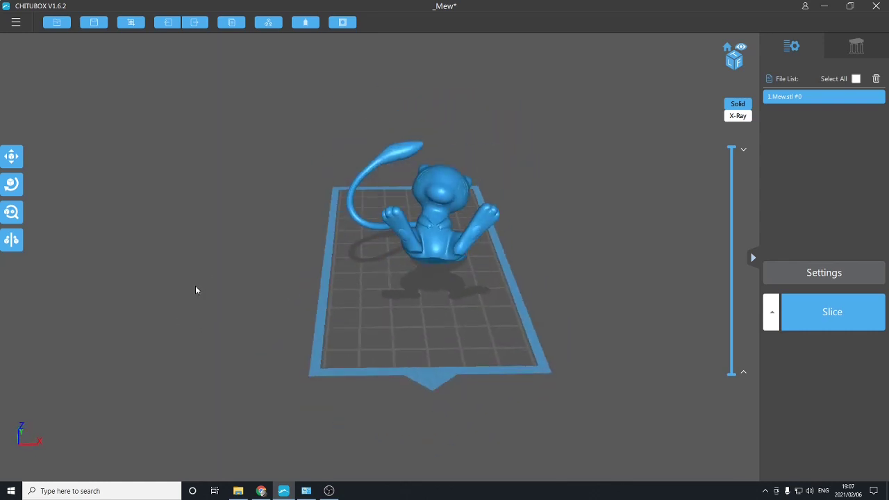
left_click(11, 156)
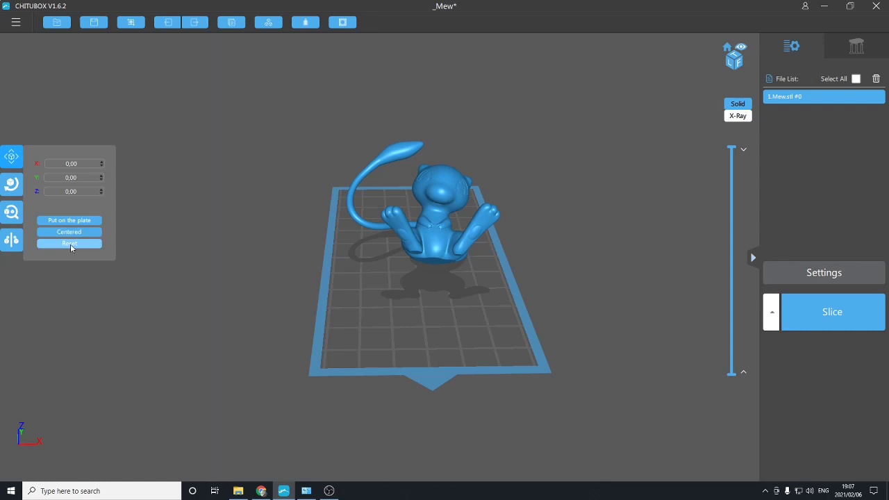
left_click(209, 244)
left_click_drag(327, 291, 295, 298)
left_click(19, 164)
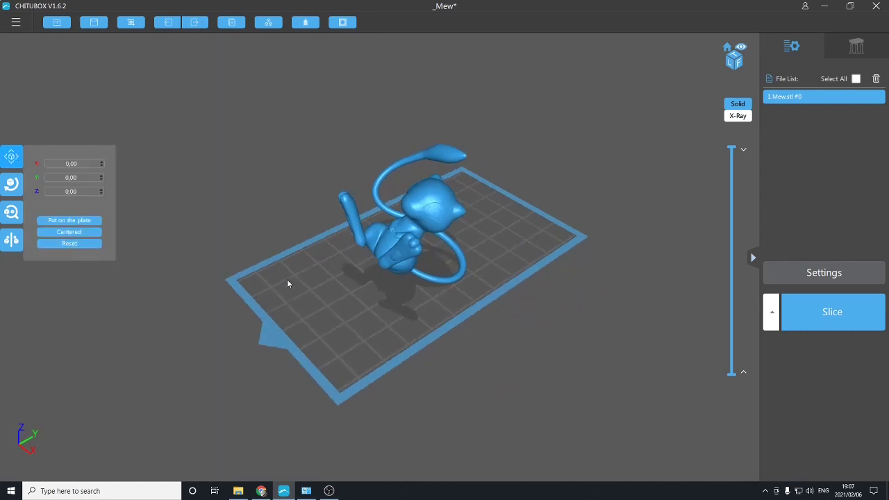
left_click_drag(289, 280, 401, 251)
right_click_drag(205, 299, 243, 295)
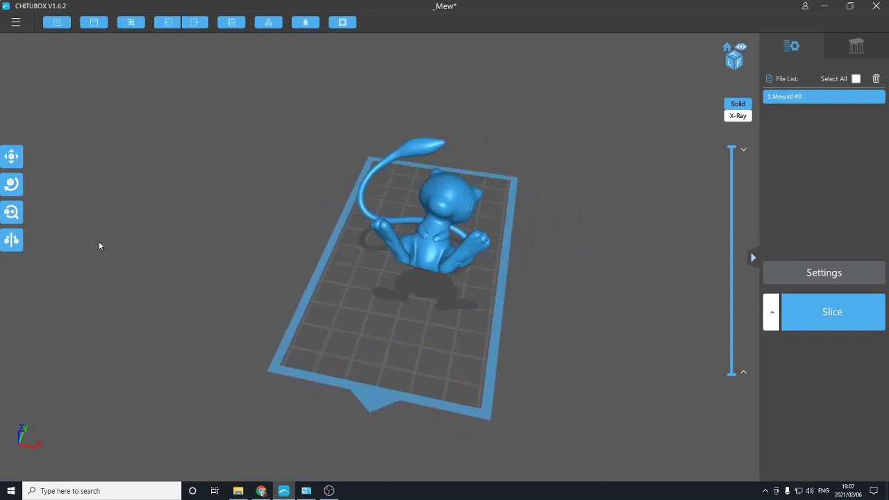
- Review the Mew model's X, Y and Z rotation values while viewing its tilt from the side and front
left_click(11, 184)
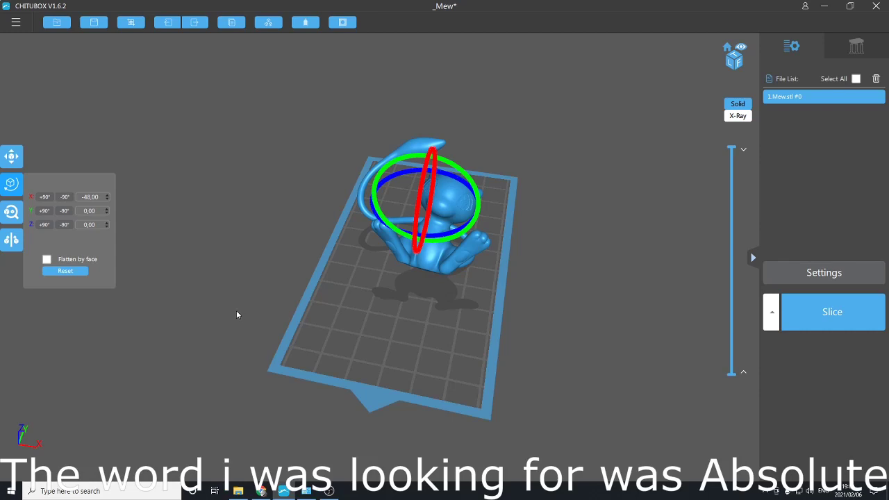
left_click(265, 215)
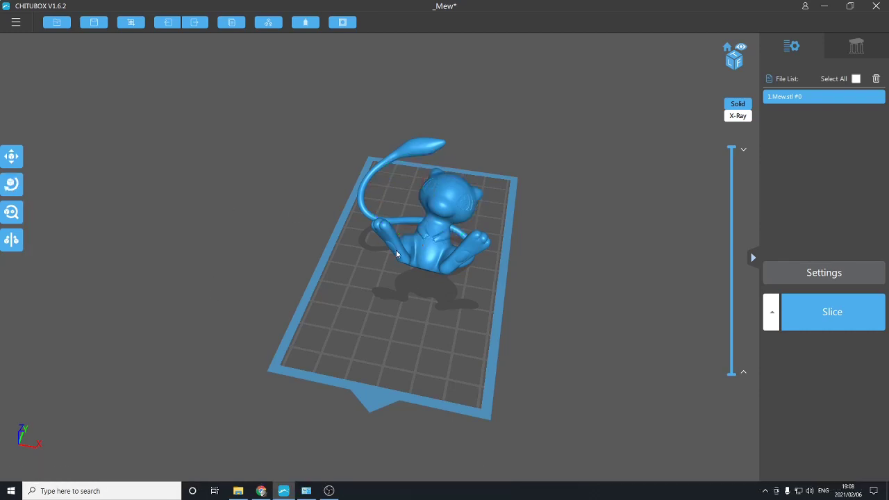
right_click_drag(411, 279, 366, 267)
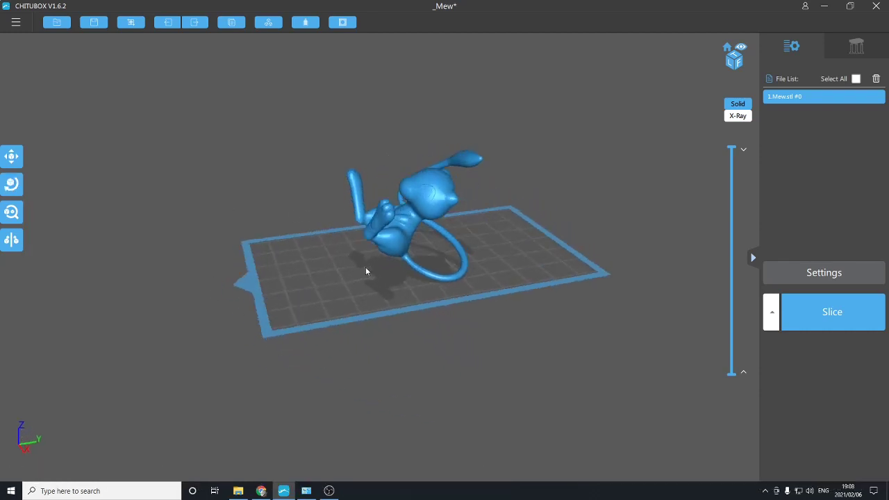
left_click(11, 184)
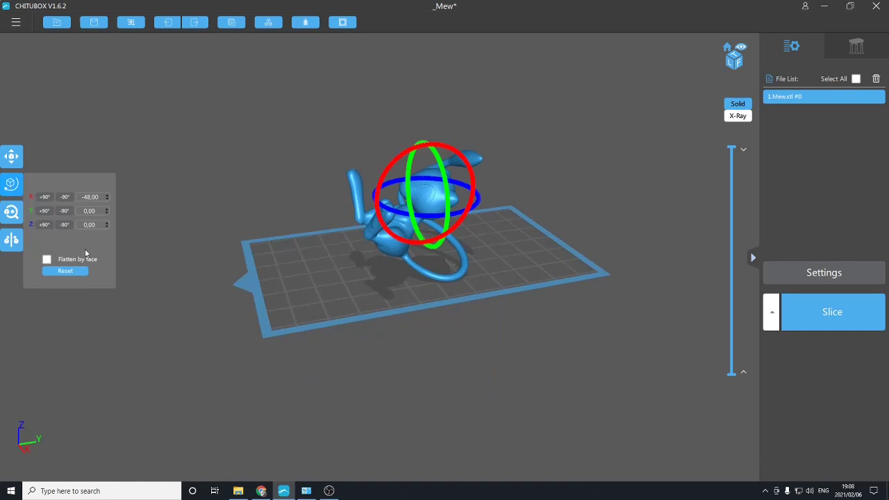
left_click(263, 244)
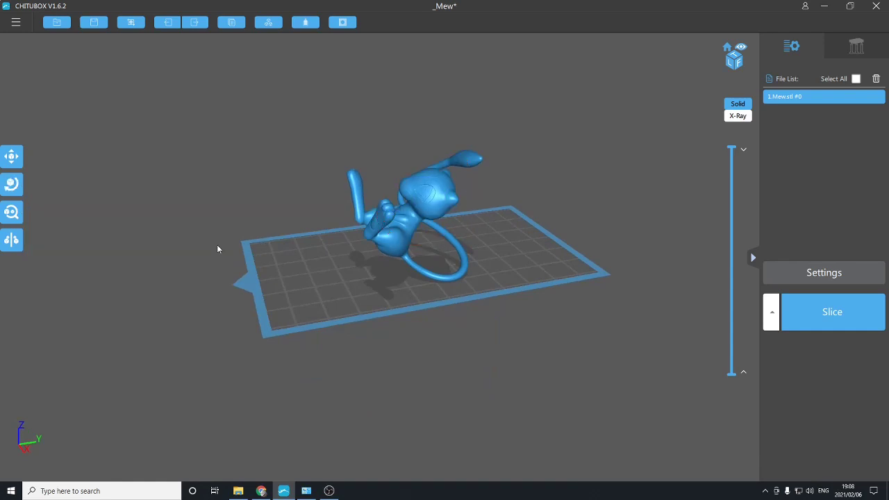
left_click(11, 184)
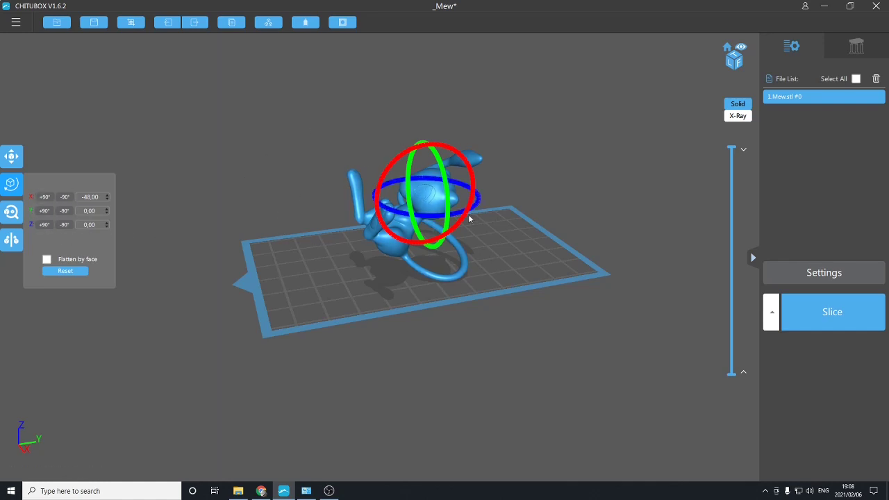
left_click_drag(293, 258, 382, 269)
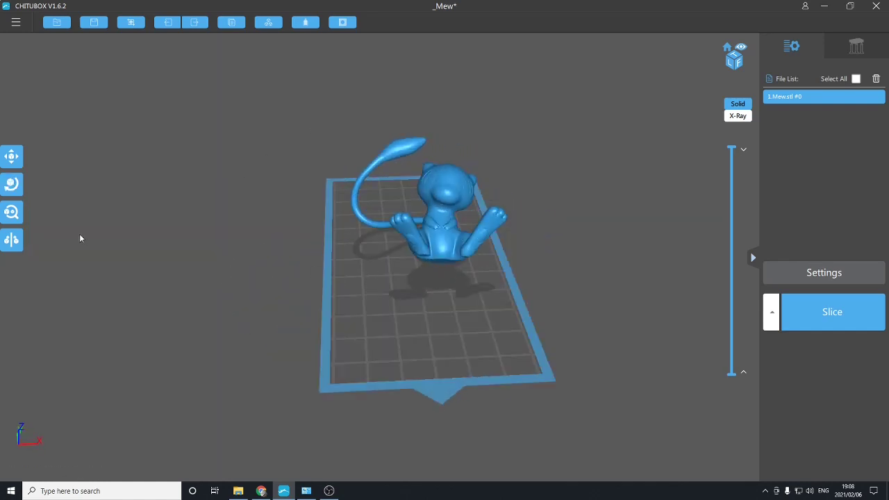
- Set the Mew model's X size to 20 mm with the ratio unlocked and inspect the narrowed shape
left_click(12, 214)
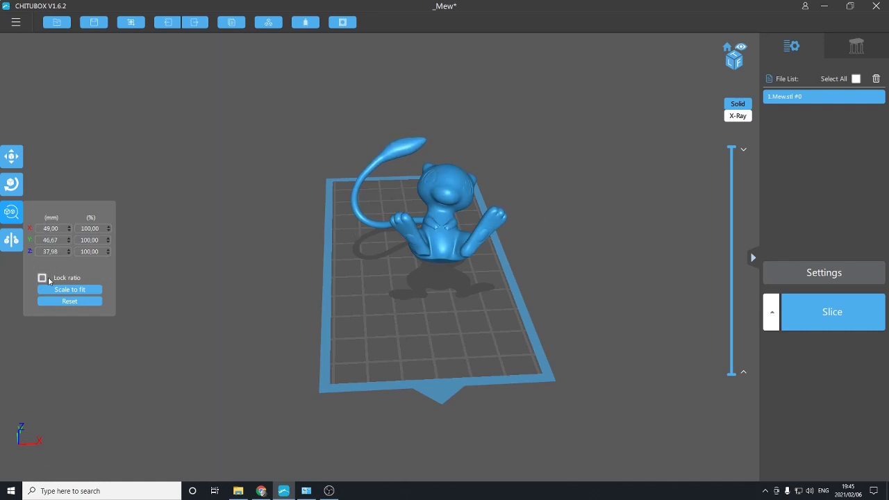
double_click(64, 231)
type("20")
key("Return")
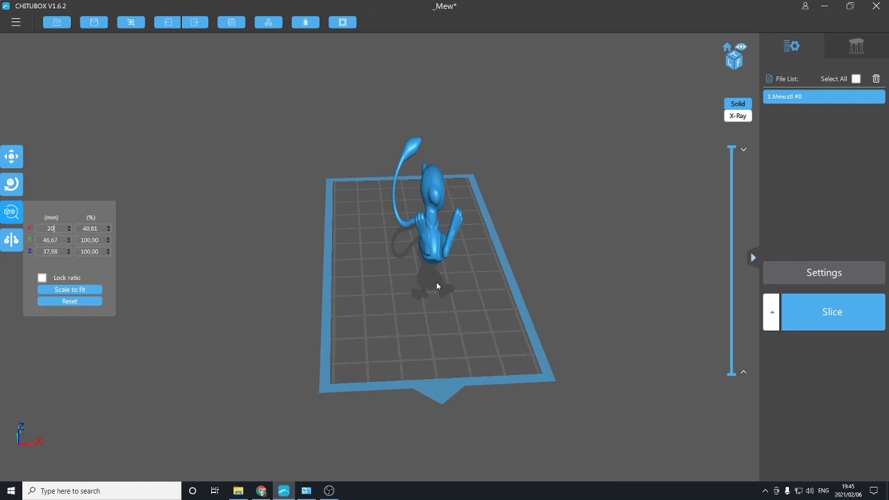
mouse_move(437, 286)
left_mouse_down()
mouse_move(354, 270)
mouse_move(424, 274)
mouse_move(431, 268)
mouse_move(425, 254)
mouse_move(401, 271)
mouse_move(329, 266)
mouse_move(426, 276)
left_mouse_up()
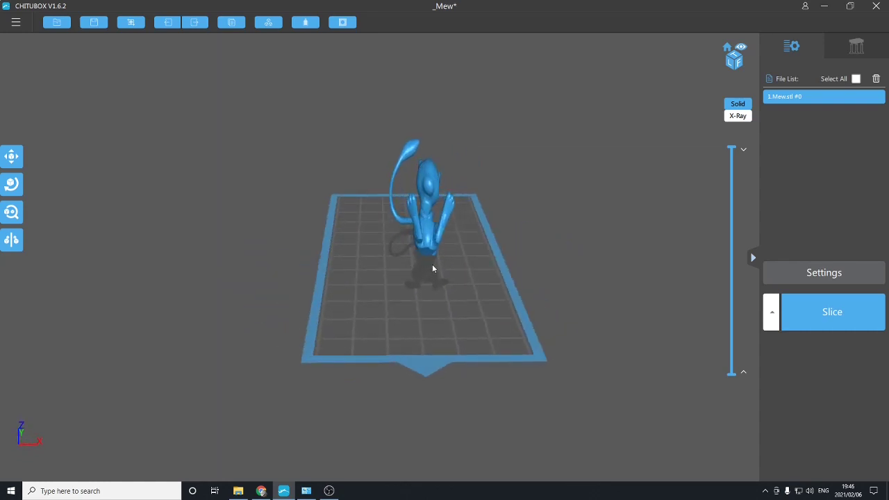
mouse_move(439, 283)
left_mouse_down()
mouse_move(383, 276)
mouse_move(383, 291)
mouse_move(438, 312)
mouse_move(448, 253)
mouse_move(433, 296)
left_mouse_up()
- Restore the Mew model's X size to 49 mm with the ratio unlocked
left_click(11, 212)
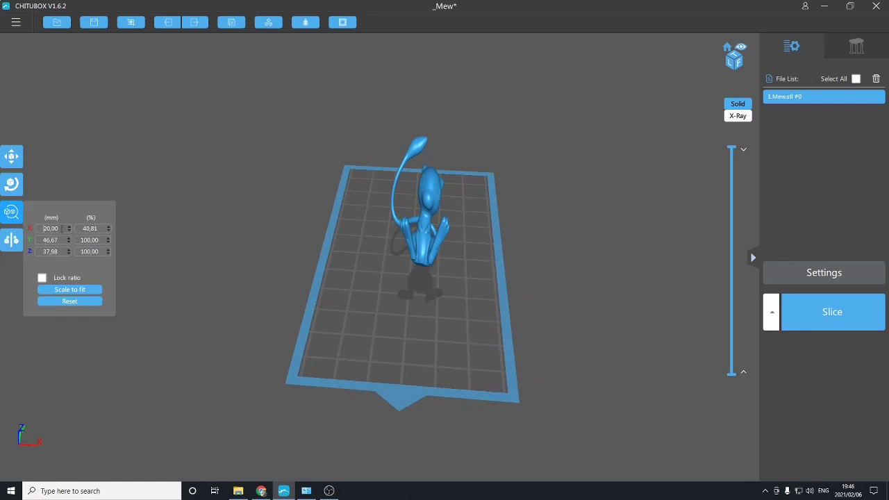
left_click_drag(59, 230, 35, 233)
type("49")
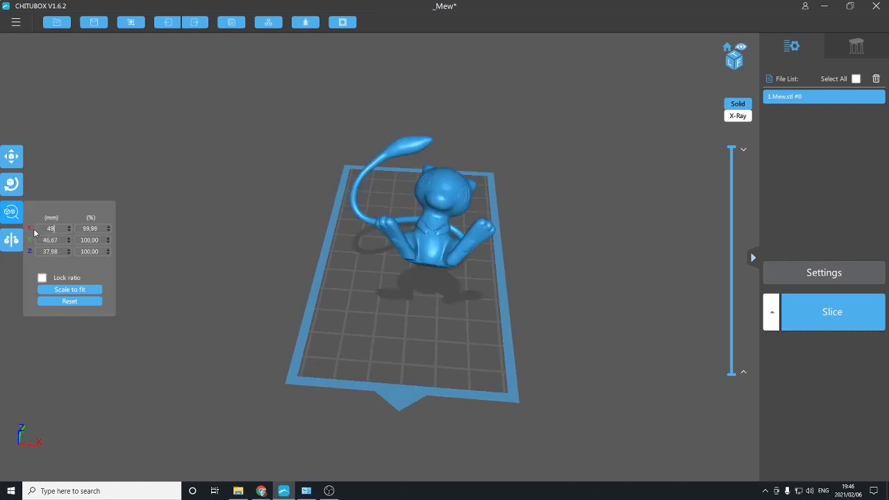
key("Return")
- Mirror the Mew model along X, Y and Z in turn, reversing each mirror before trying the next
left_click_drag(260, 262, 57, 277)
left_click(13, 238)
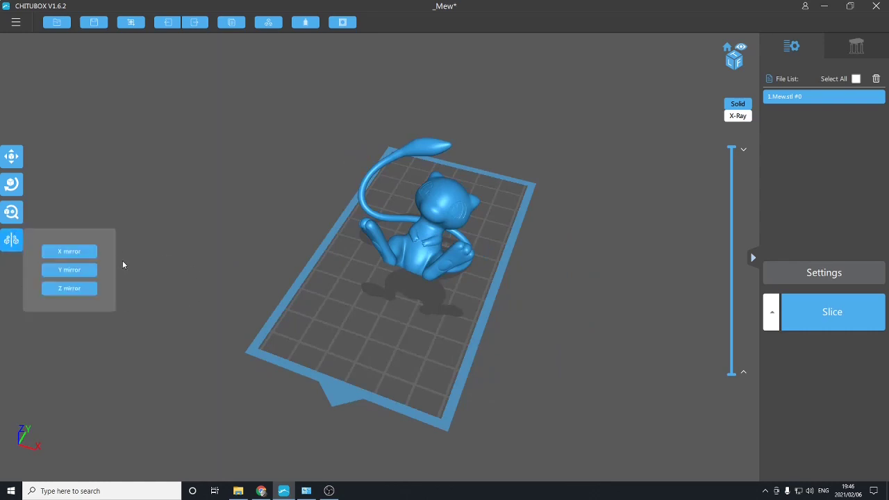
left_click(79, 254)
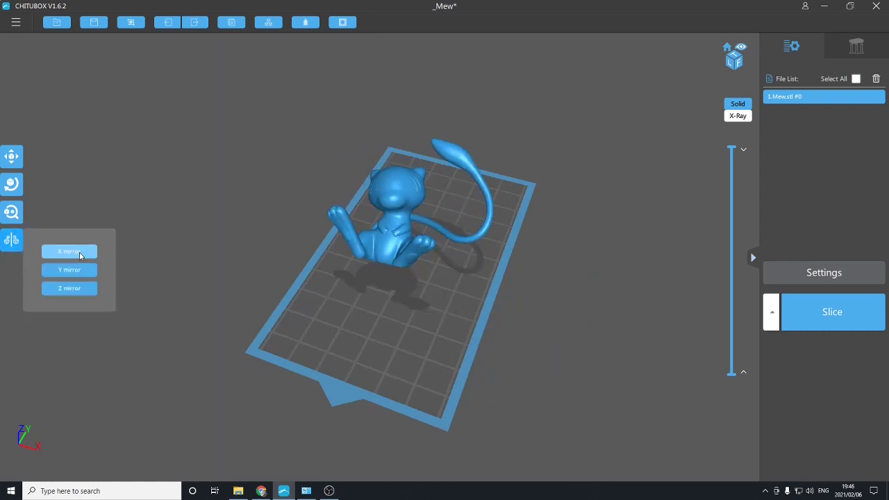
left_click(80, 254)
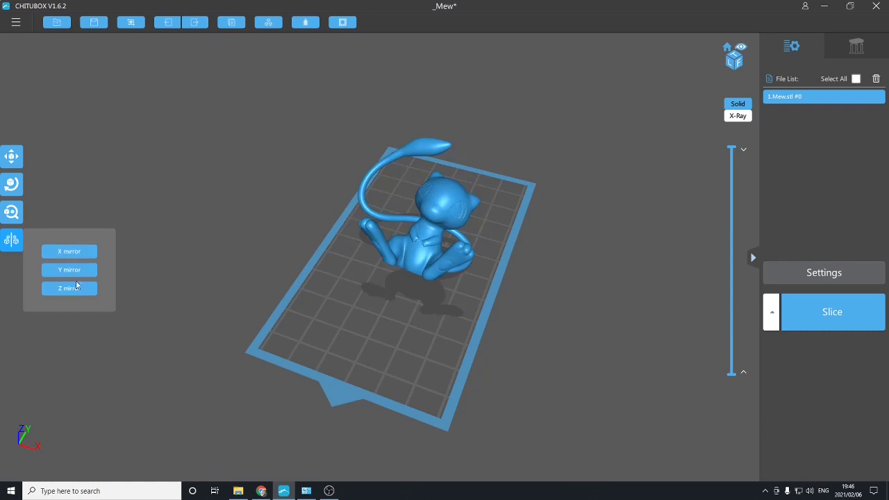
left_click(79, 275)
left_click(78, 272)
left_click(77, 290)
left_click(76, 290)
left_click_drag(518, 323, 458, 312)
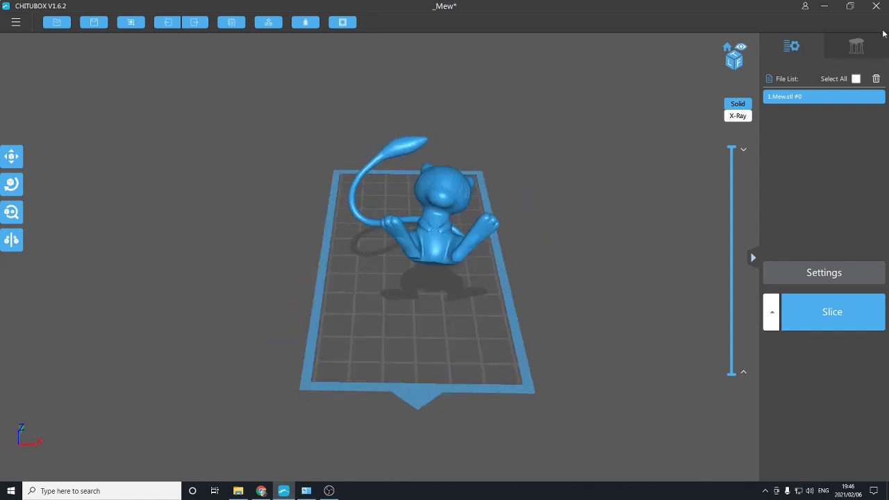
- Open the support settings and examine the lifted Mew model and the area beneath it from several angles
left_click(849, 45)
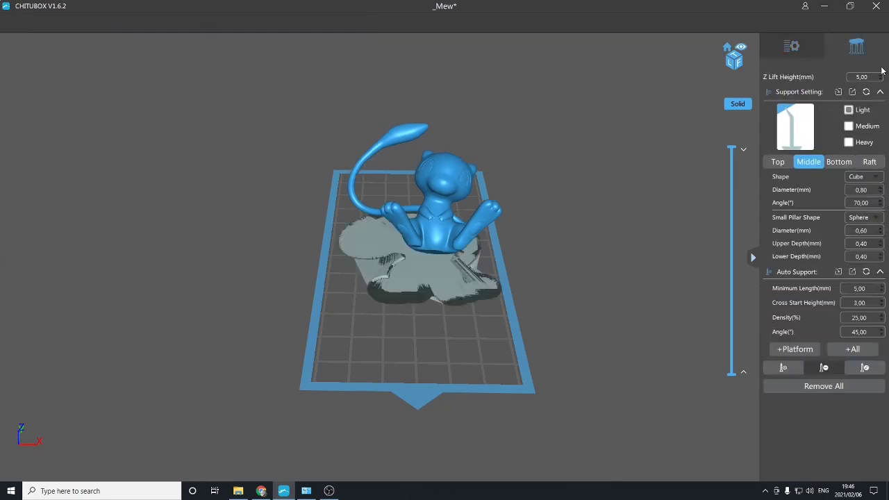
left_click_drag(575, 262, 577, 292)
right_click_drag(575, 312, 423, 286)
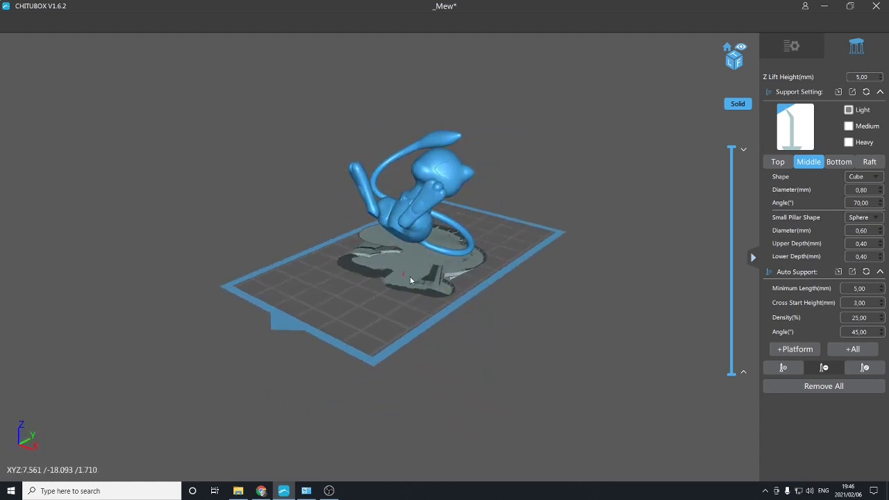
right_click_drag(492, 278, 423, 309)
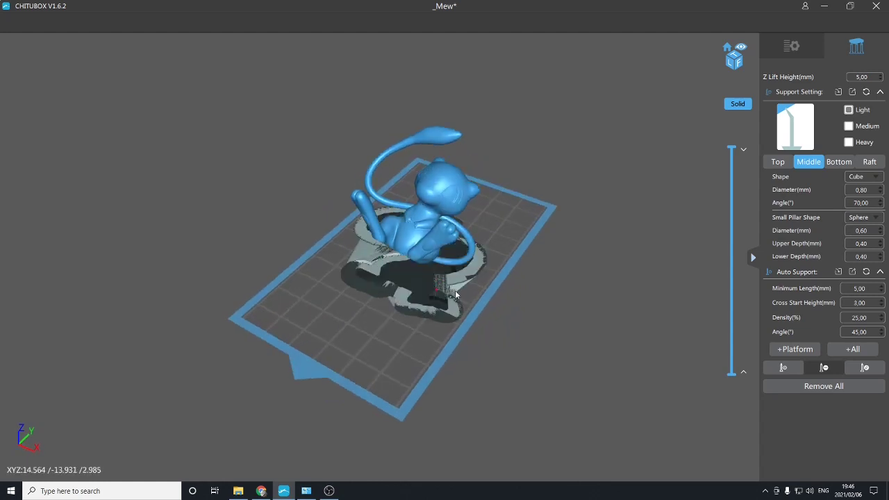
right_click_drag(464, 268, 620, 306)
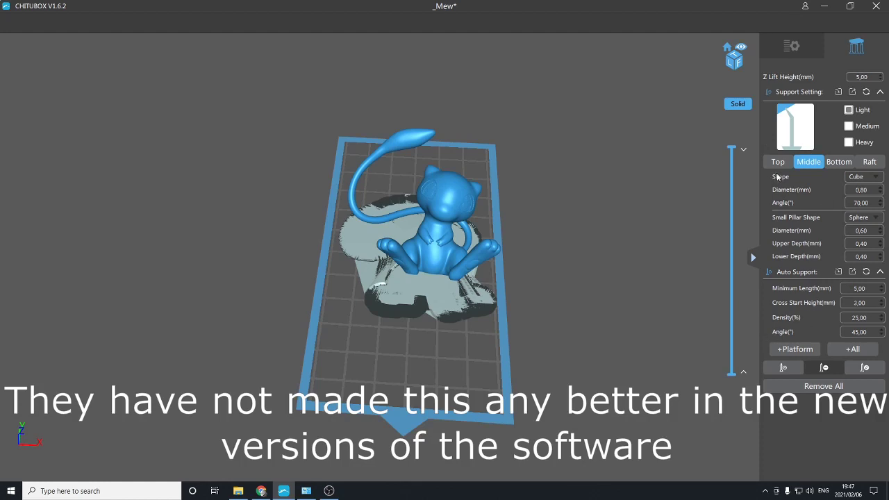
- Compare the heavier support preset with Light, return to Light, and review its Top, Middle and Bottom settings
left_click(849, 126)
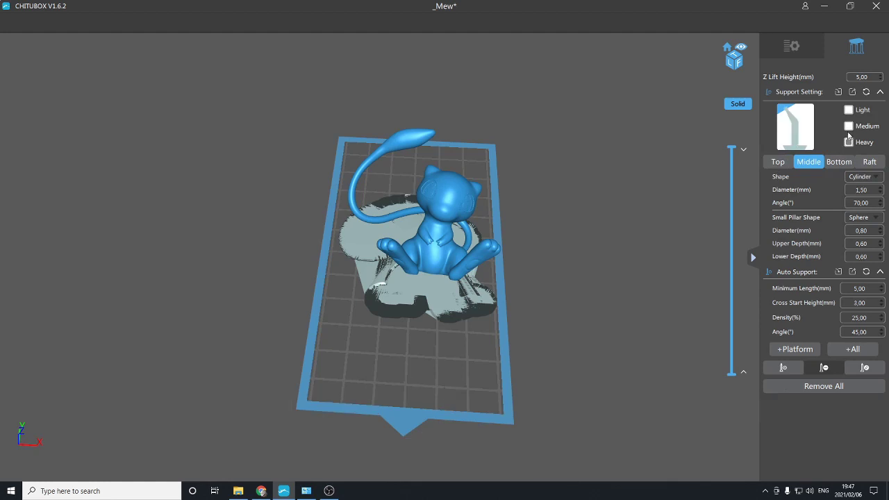
left_click(849, 109)
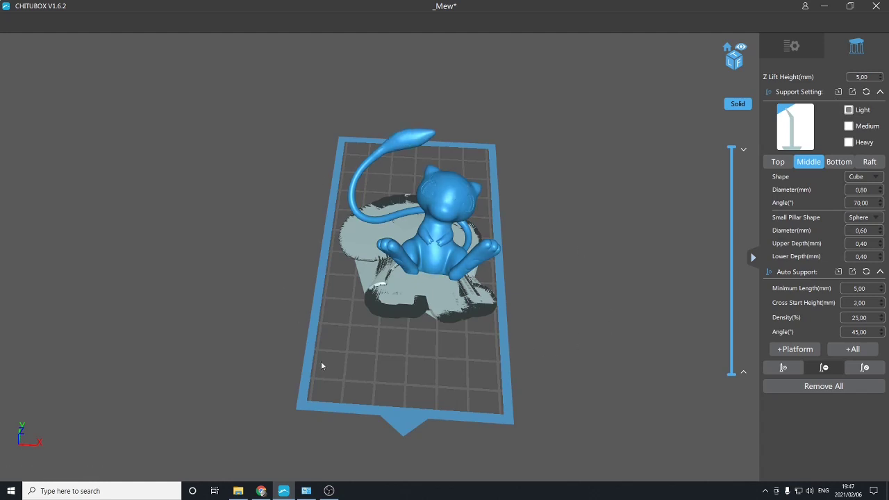
left_click(782, 163)
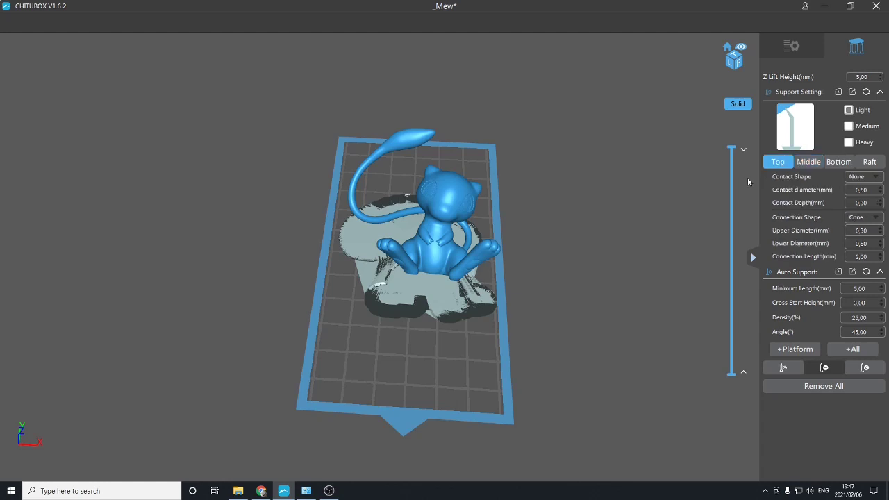
left_click(813, 163)
left_click(839, 161)
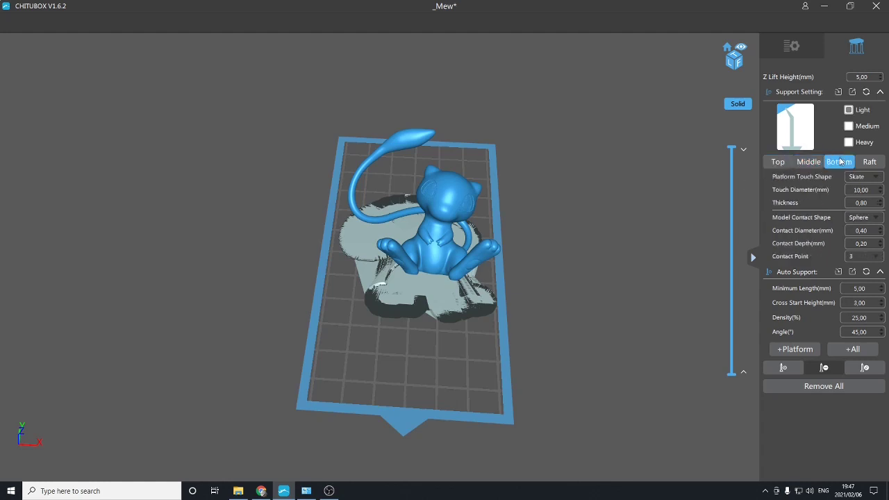
- Try the Sphere contact shape in the light supports' Top settings and return it to None
left_click(775, 163)
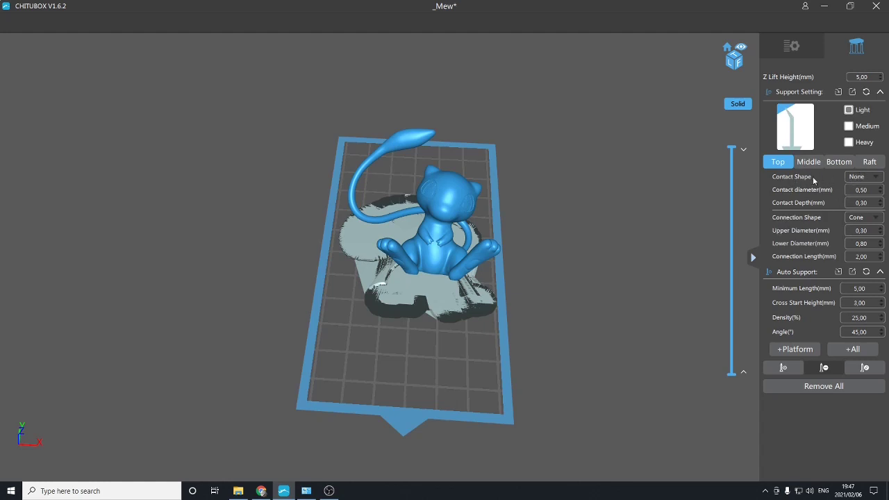
left_click(866, 176)
left_click(867, 190)
left_click(865, 177)
left_click(861, 203)
left_click(859, 178)
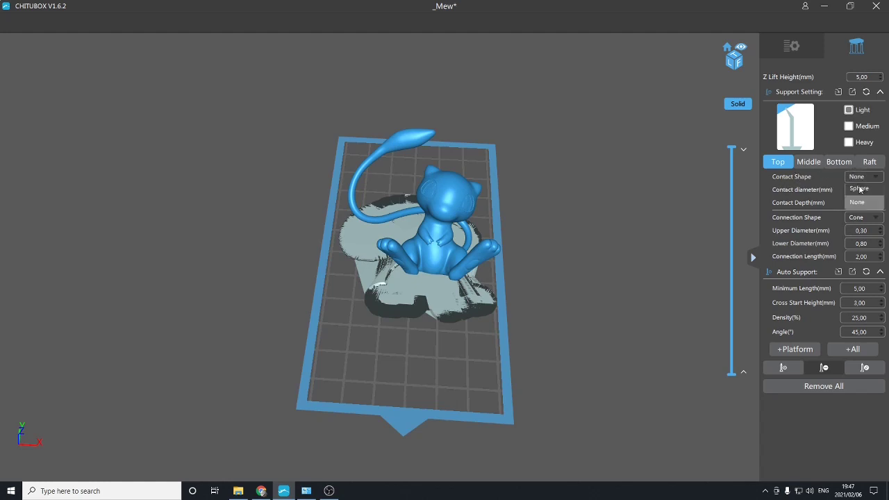
left_click(860, 191)
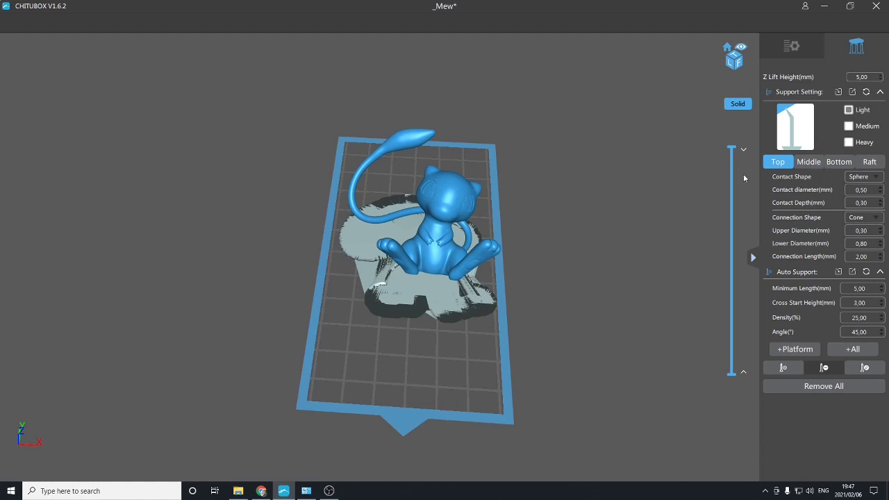
left_click(860, 178)
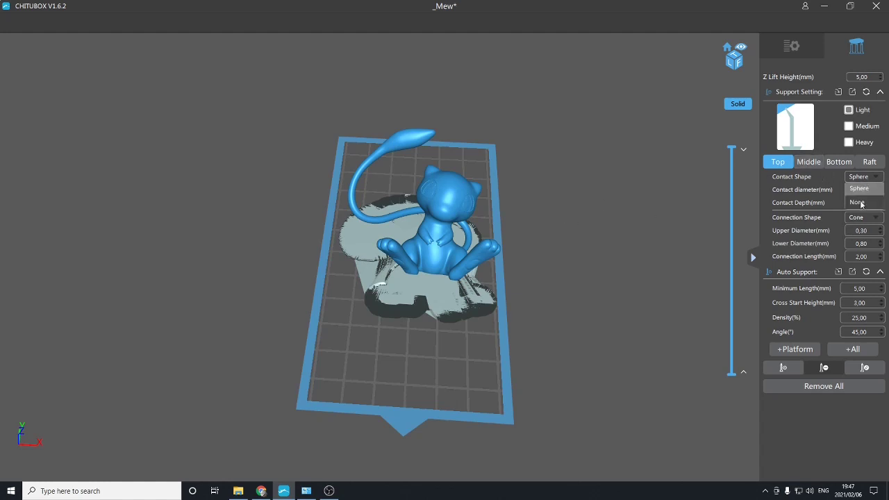
left_click(860, 202)
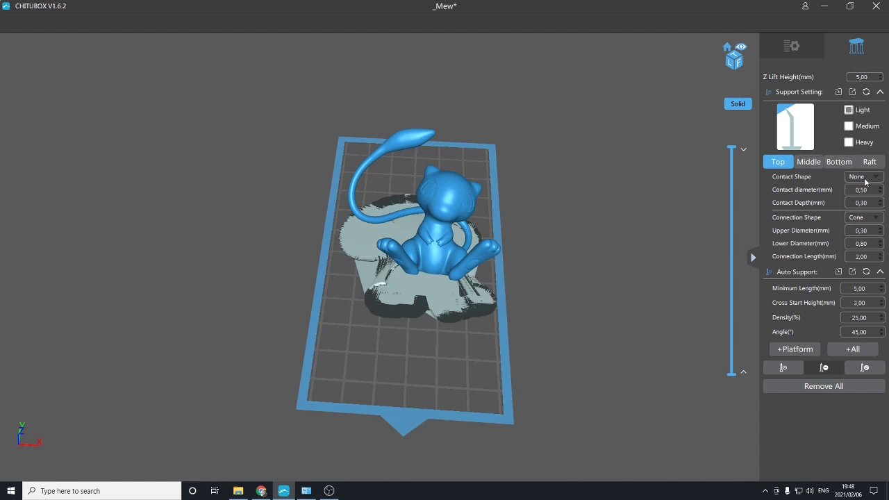
- Preview the Mew model sliced down to about 31.8 mm and return the layer view to full height
left_click(730, 208)
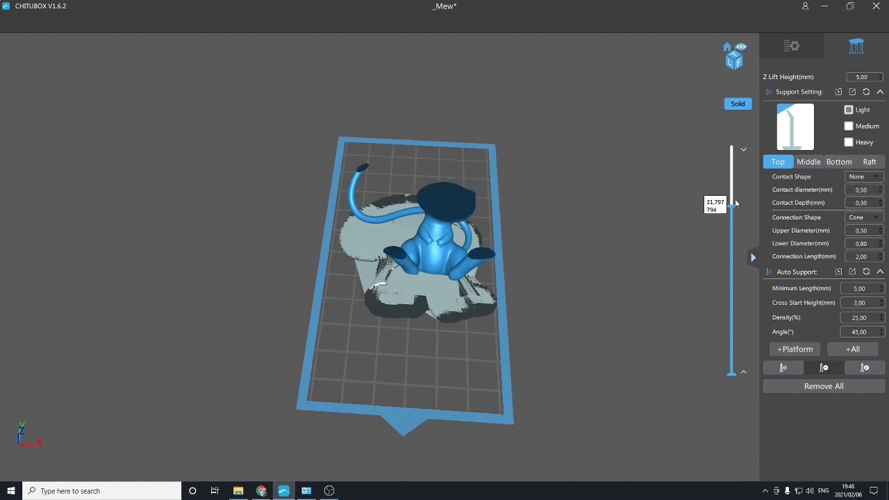
left_click_drag(730, 209, 738, 141)
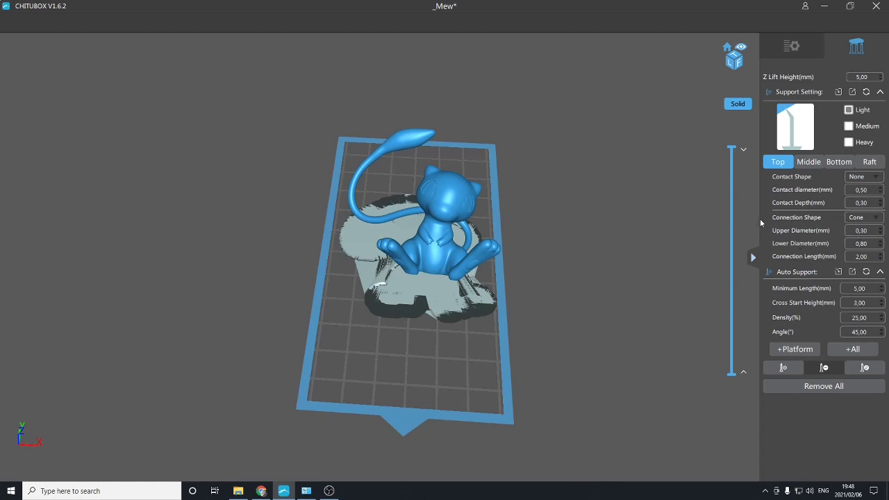
- Try the Pyramid and Skate connection shapes for the light supports' top section and return it to Cone
left_click(860, 218)
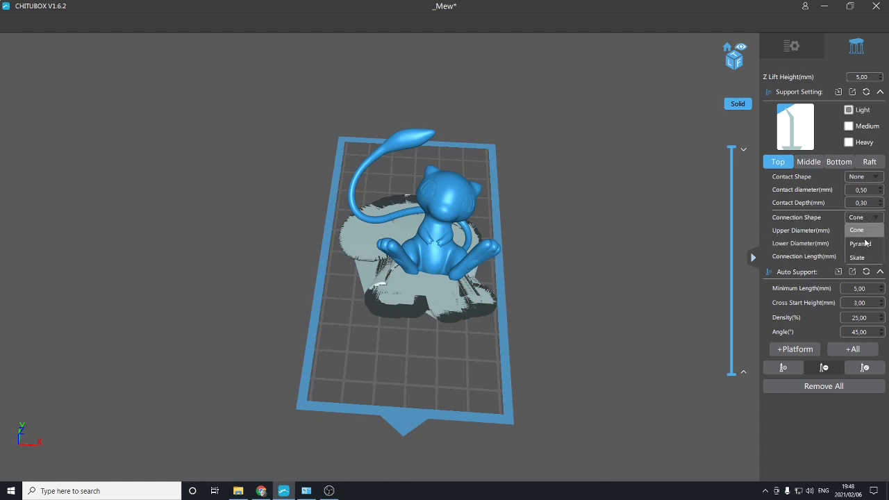
left_click(861, 245)
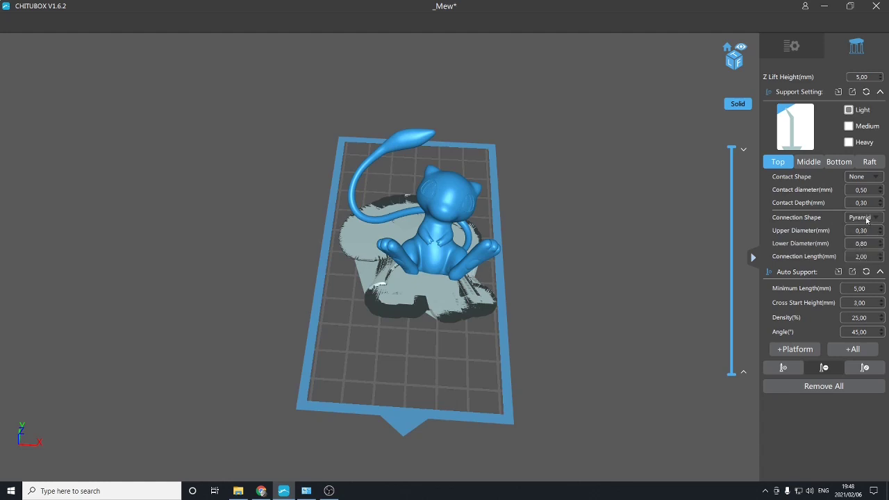
left_click(867, 220)
left_click(864, 259)
left_click(864, 221)
left_click(862, 230)
left_click(866, 221)
left_click(864, 244)
left_click(865, 220)
left_click(861, 231)
- Review the light supports' Middle and Bottom settings and look at the raft area beneath the Mew model
left_click(808, 162)
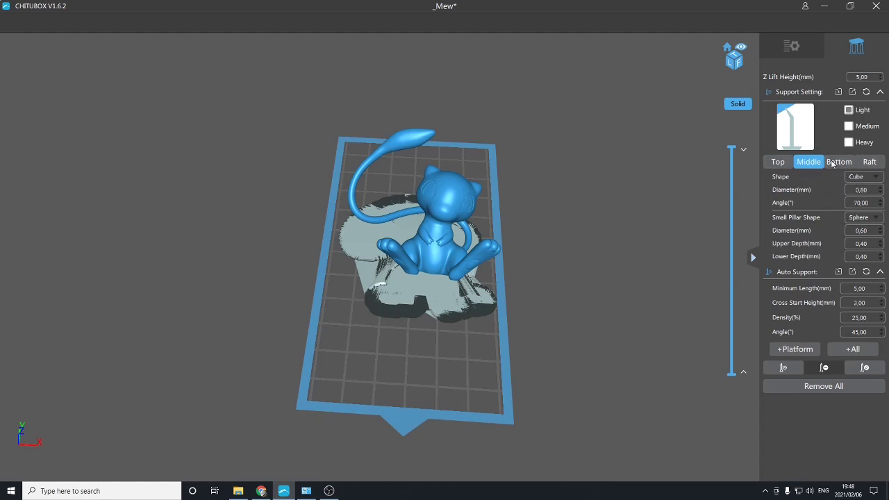
left_click(837, 164)
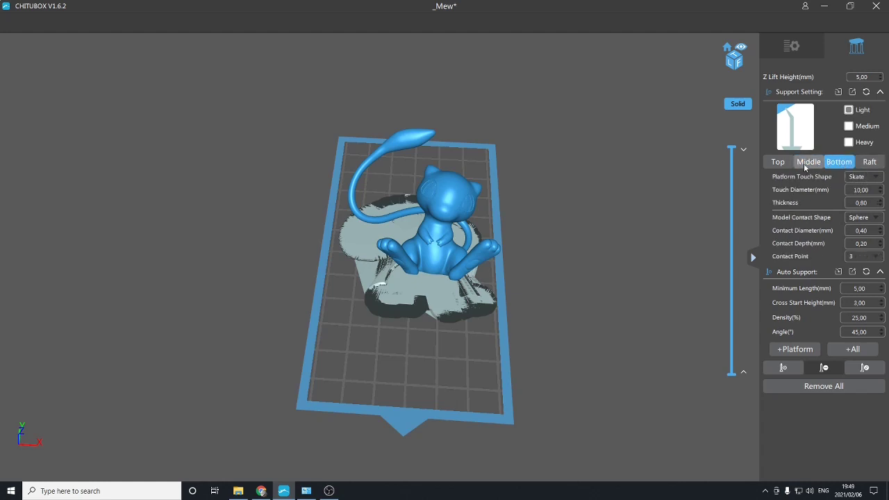
left_click(808, 164)
left_click(835, 164)
left_click(819, 163)
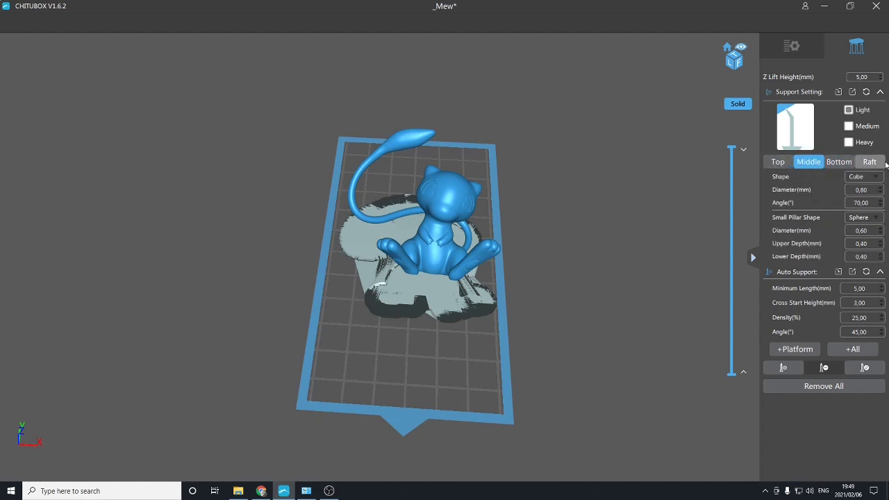
left_click(834, 162)
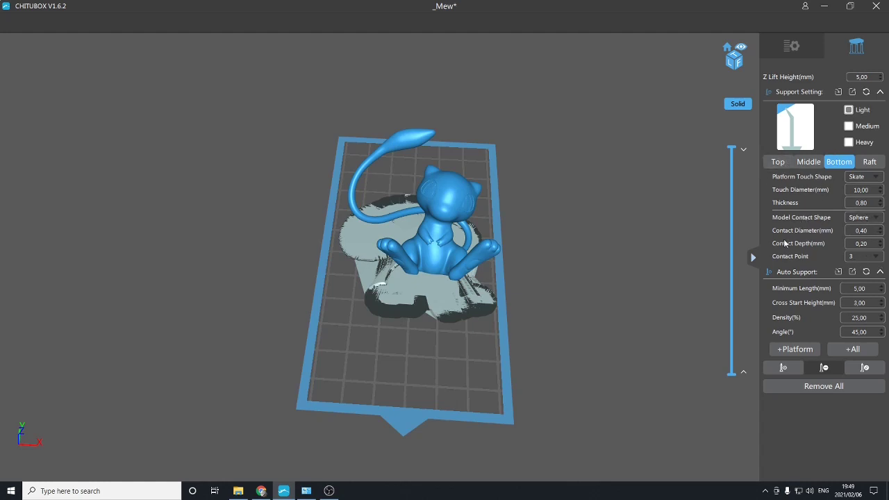
right_click_drag(574, 290, 618, 292)
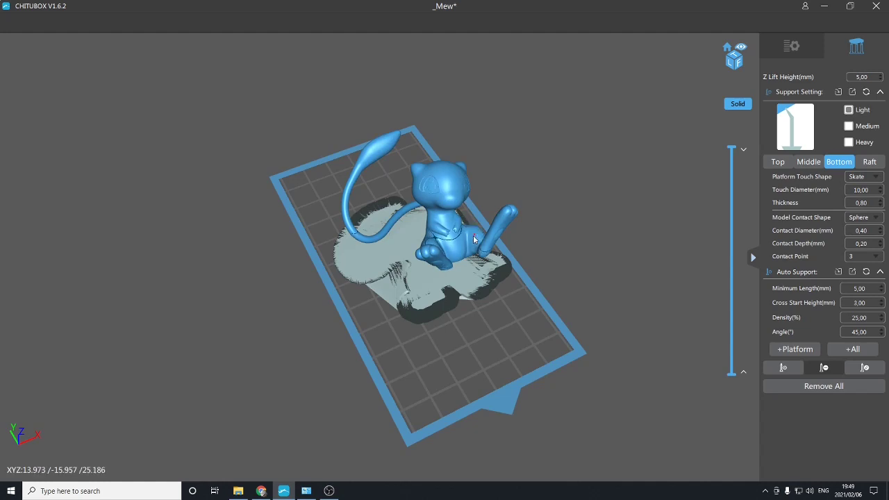
right_click_drag(473, 235, 583, 224)
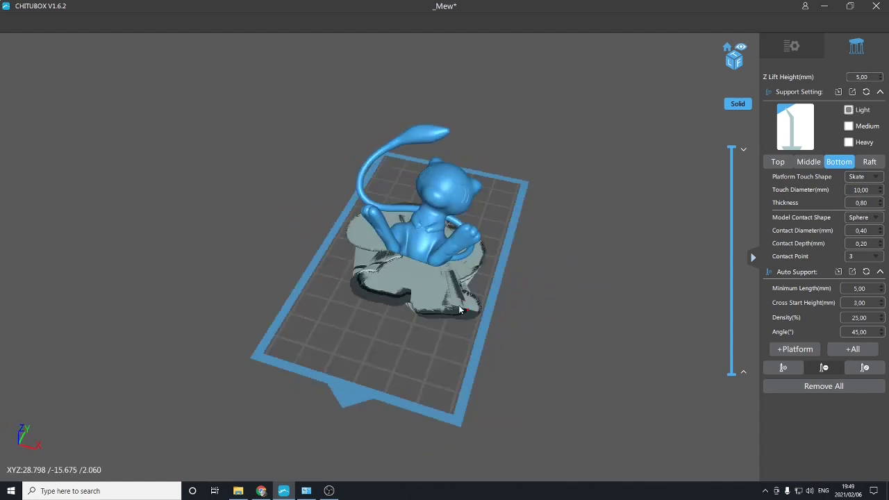
- Set the raft thickness to 10 mm, remove all supports, and re-enter support mode to inspect the regenerated raft
left_click(871, 162)
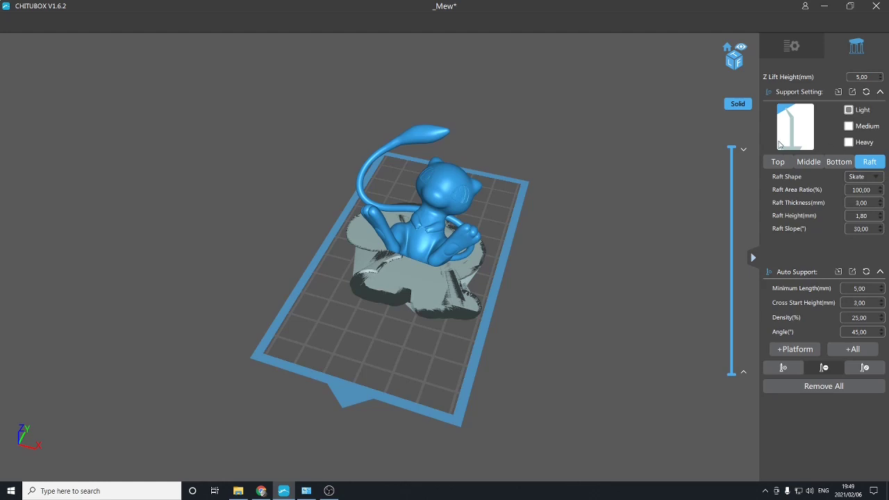
right_click_drag(564, 304, 592, 299)
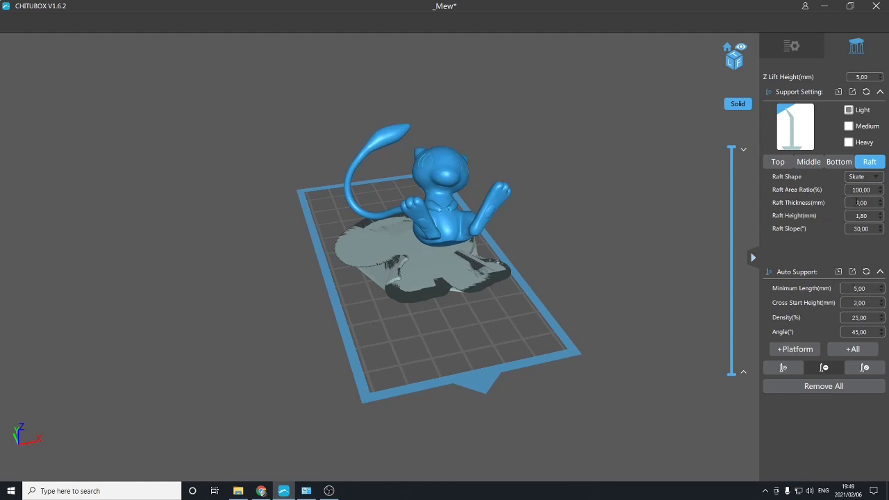
double_click(857, 202)
type("10")
left_click(831, 388)
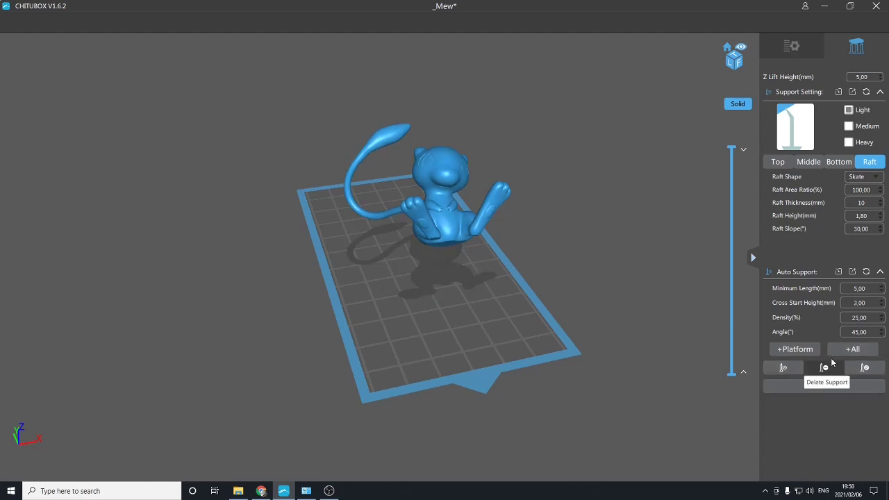
left_click(799, 48)
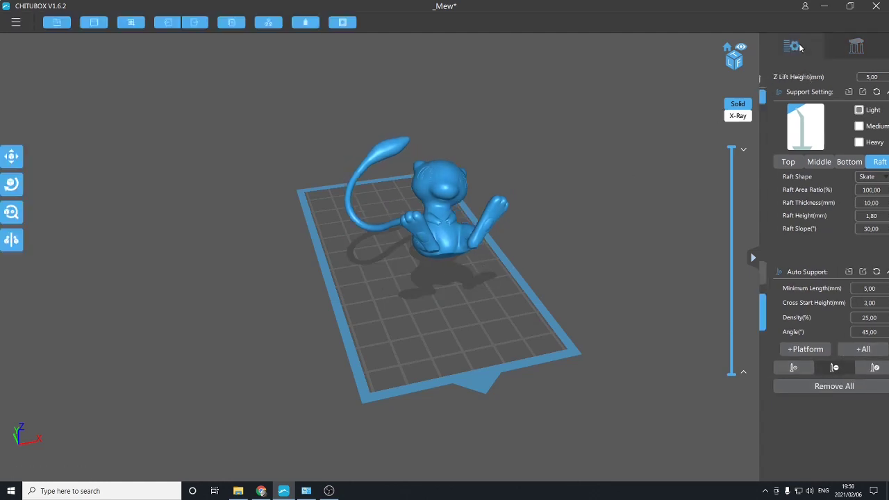
left_click(858, 43)
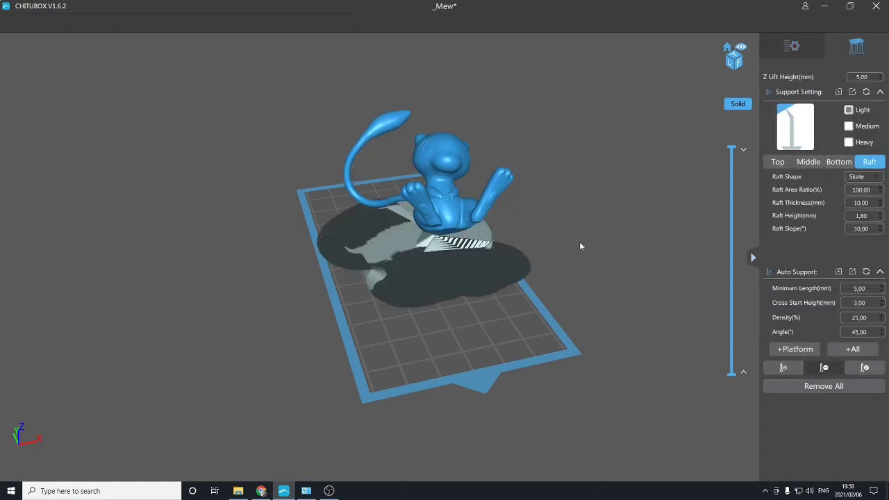
left_click_drag(580, 242, 597, 233)
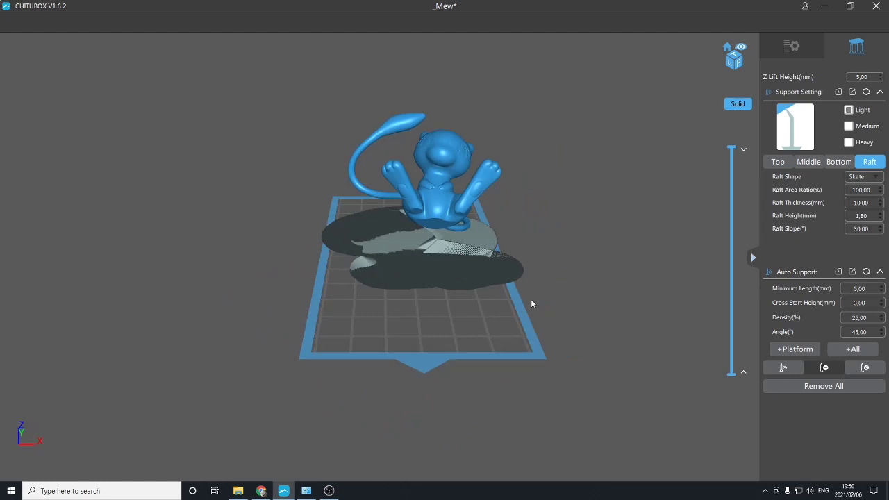
left_click_drag(531, 304, 464, 251)
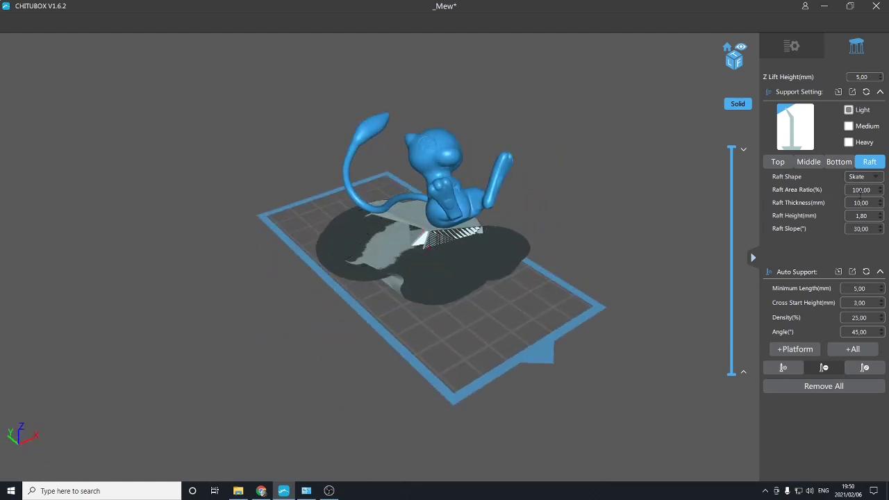
- Set the raft thickness to 3 mm, remove all supports, and reload support mode to regenerate the raft
double_click(861, 202)
type("3")
left_click(833, 386)
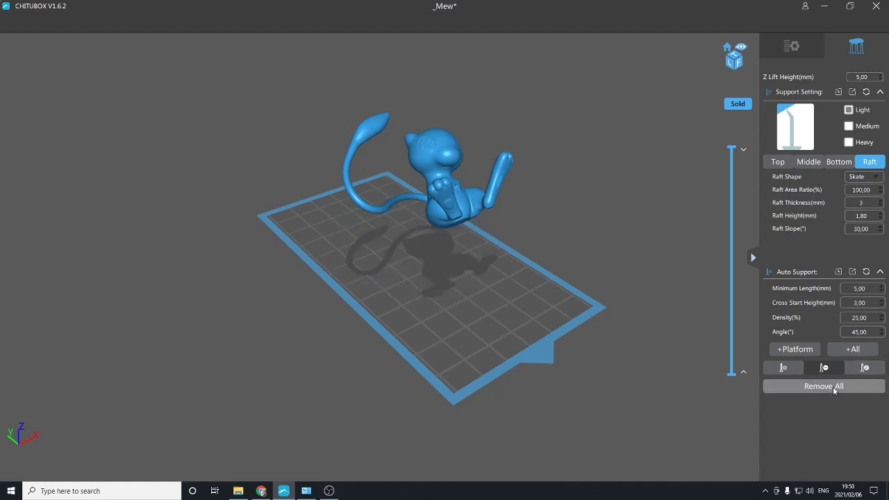
left_click(799, 47)
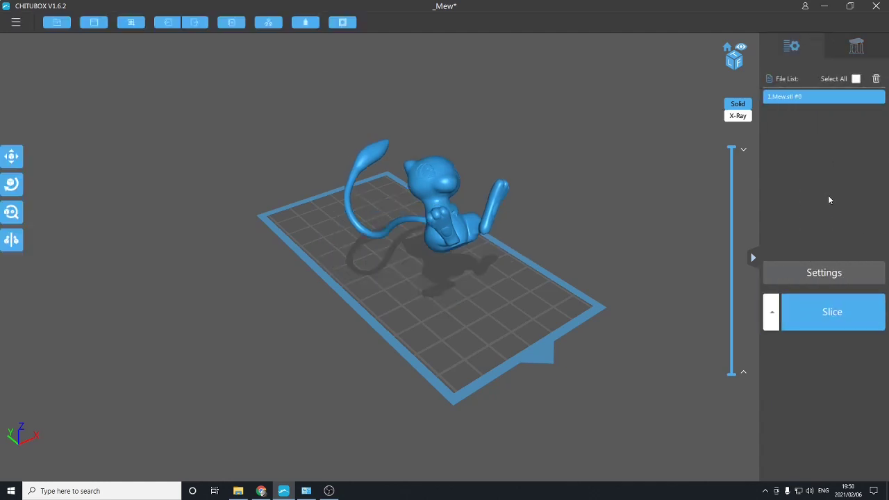
key("ctrl+z")
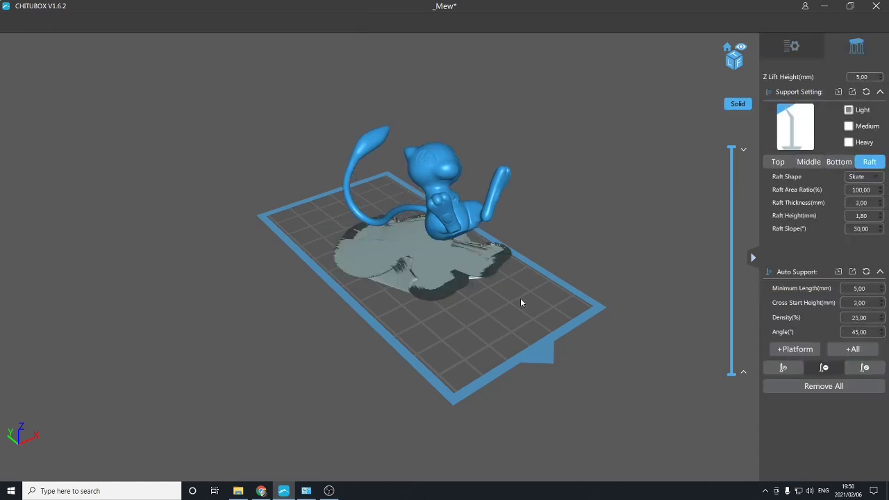
right_click_drag(520, 302, 486, 298)
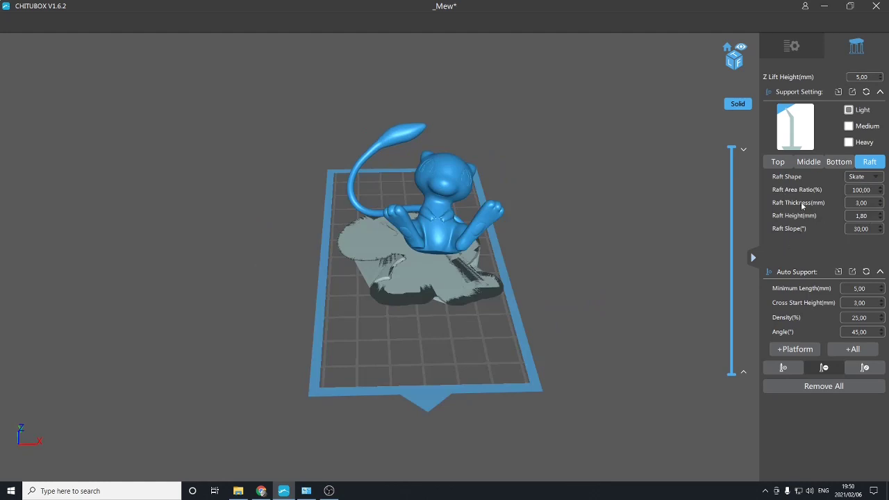
- Try the raft shape None and return it to Skate
left_click(861, 177)
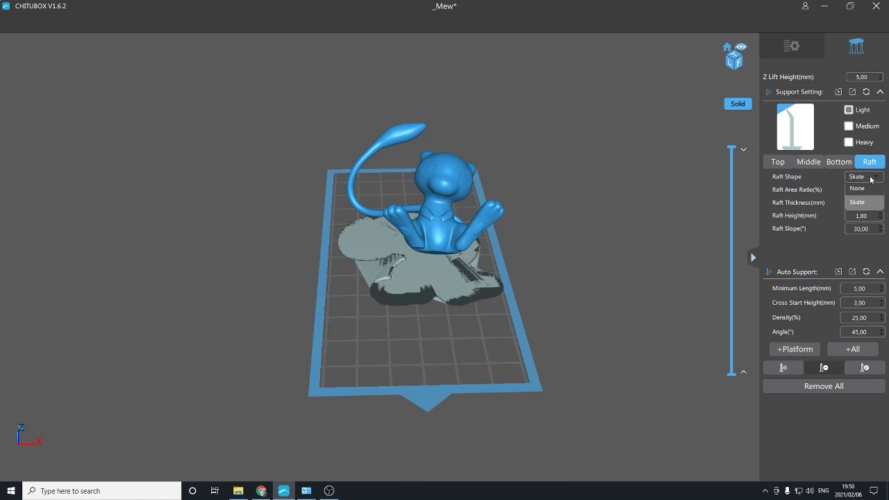
left_click(858, 188)
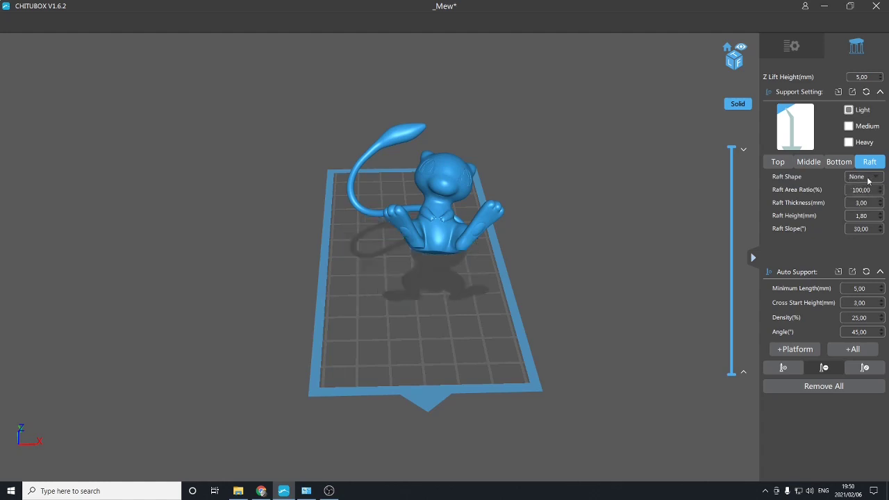
left_click(867, 178)
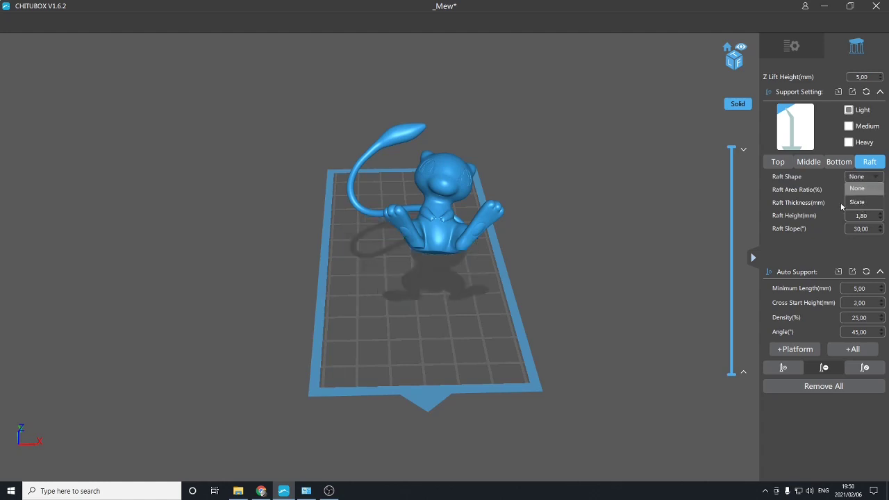
left_click(858, 203)
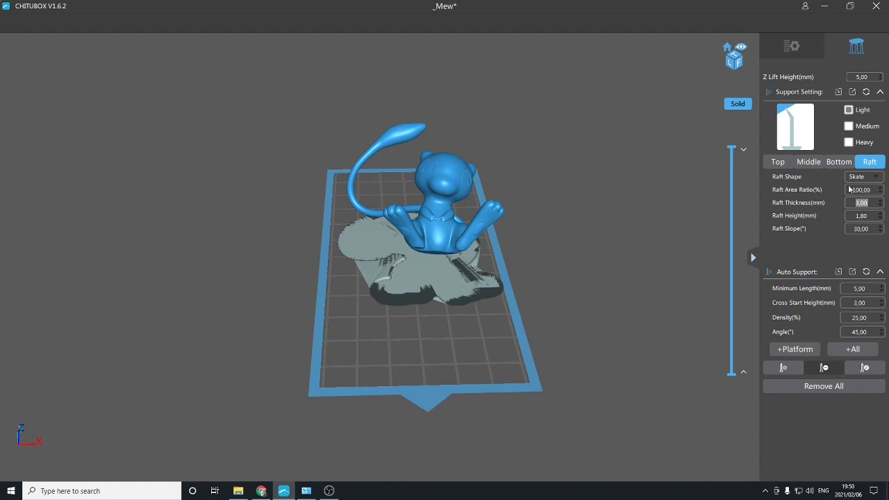
- Set the raft area ratio to 110%, remove all supports, and re-enter support mode to check the regenerated raft
left_click_drag(635, 243, 401, 319)
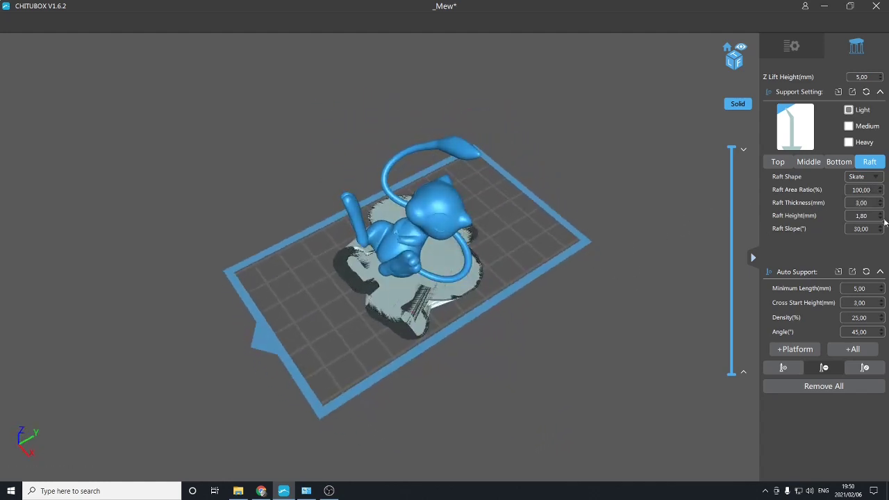
left_click_drag(512, 283, 524, 315)
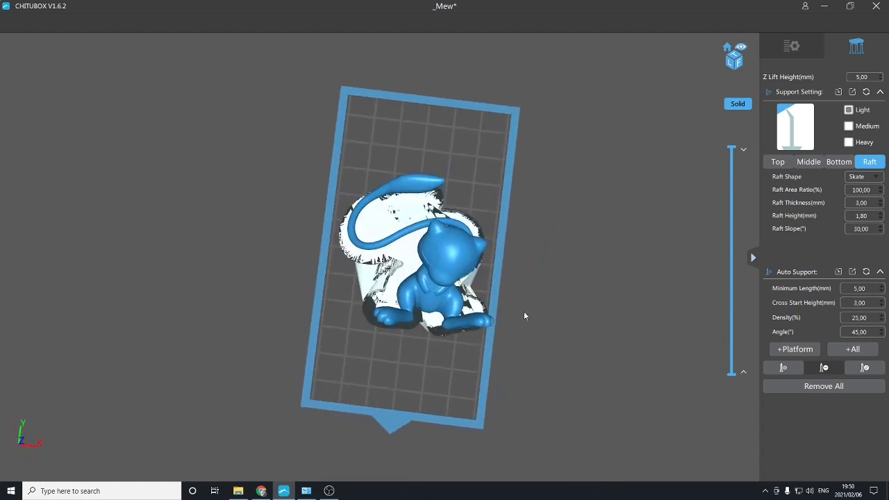
double_click(873, 192)
left_click_drag(872, 190, 825, 189)
type("110")
left_click_drag(540, 275, 614, 207)
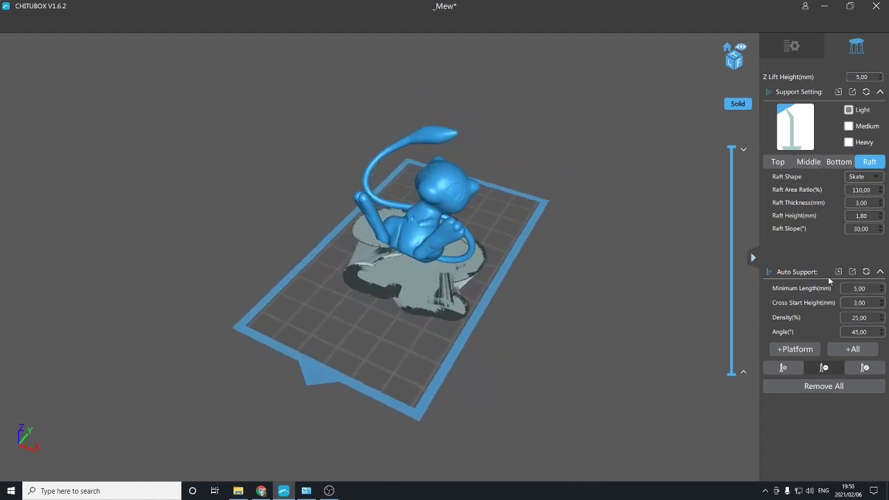
left_click(821, 390)
left_click(855, 47)
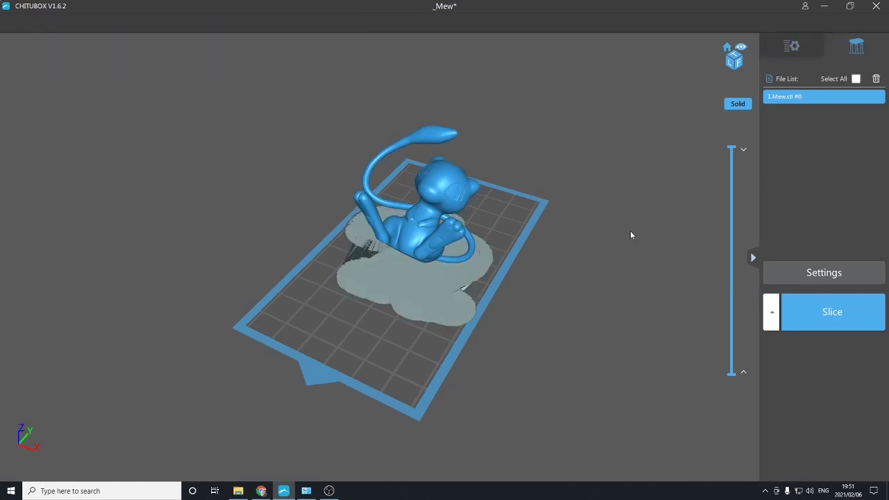
right_click_drag(524, 284, 545, 280)
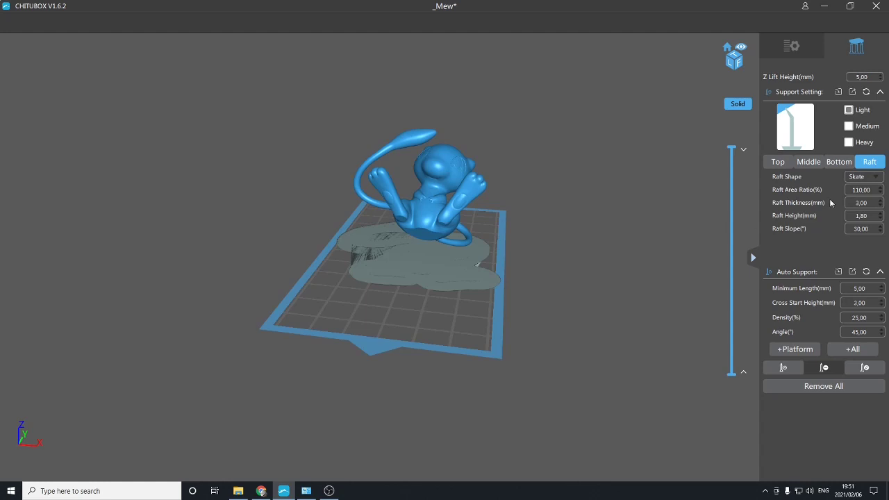
right_click_drag(604, 215, 439, 240)
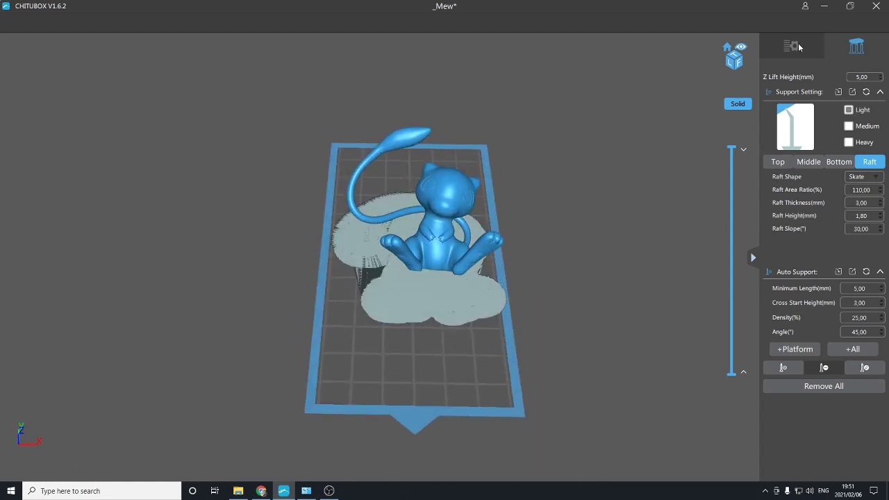
- Select the Mew model, return to support mode, and examine its underside and tail for areas that need support
left_click(793, 45)
left_click(421, 249)
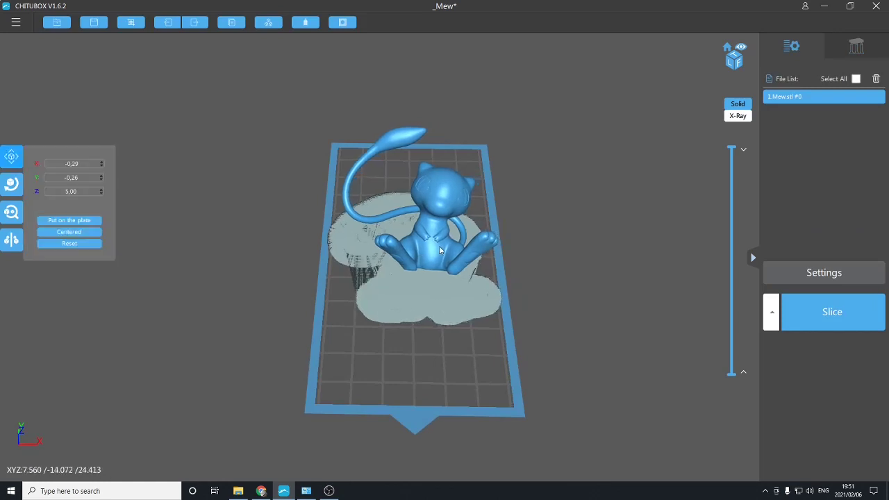
left_click(856, 50)
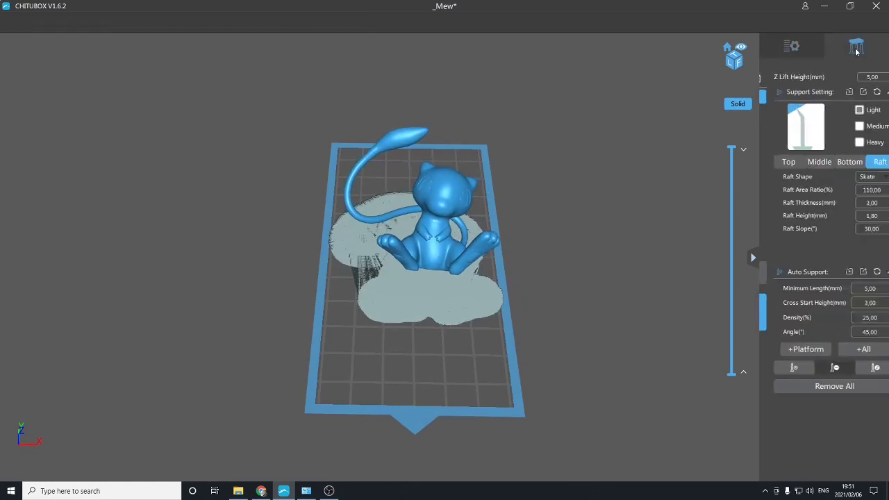
left_click_drag(628, 242, 514, 285)
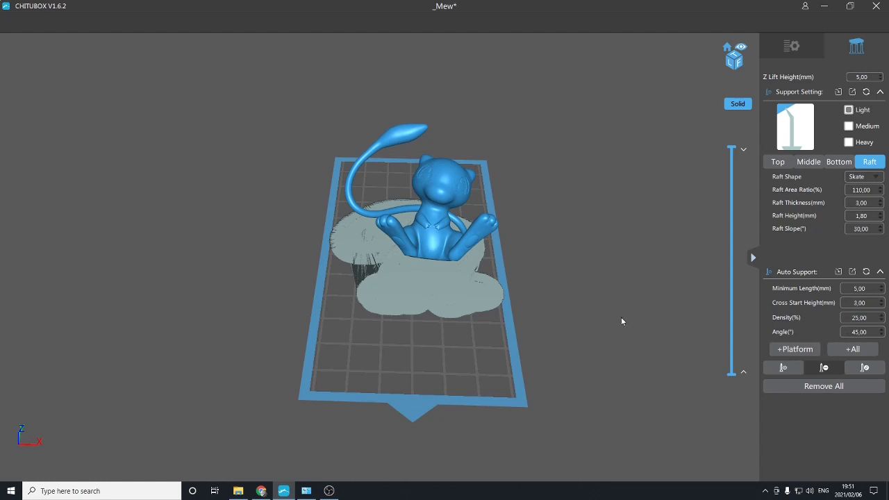
right_click_drag(652, 325, 661, 200)
scroll(437, 266, "up", 5)
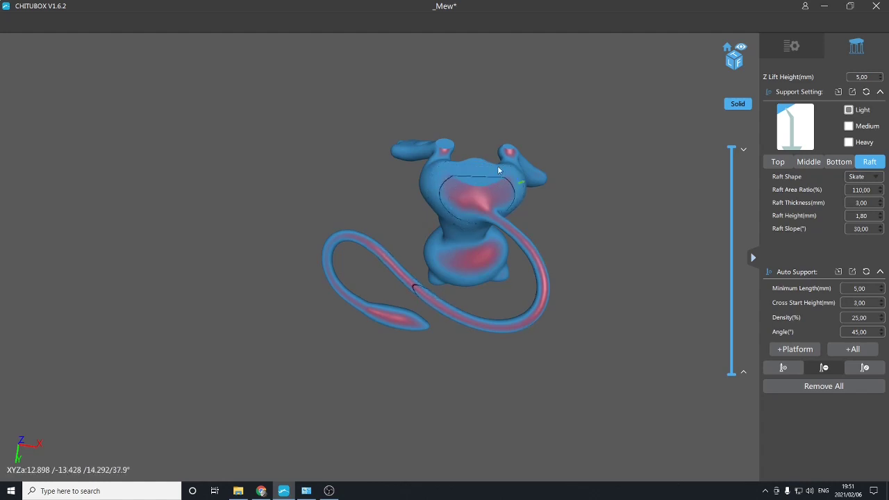
right_click_drag(477, 210, 563, 195)
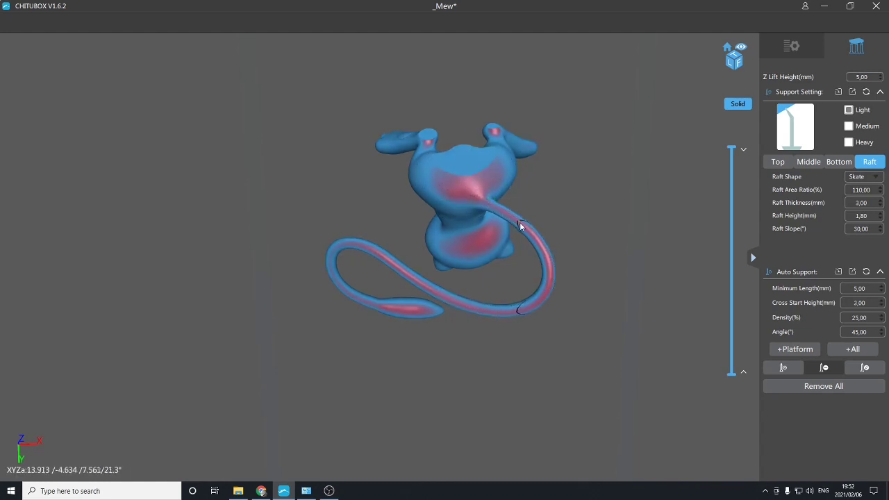
mouse_move(557, 254)
left_mouse_down()
mouse_move(565, 291)
mouse_move(556, 321)
mouse_move(551, 239)
left_mouse_up()
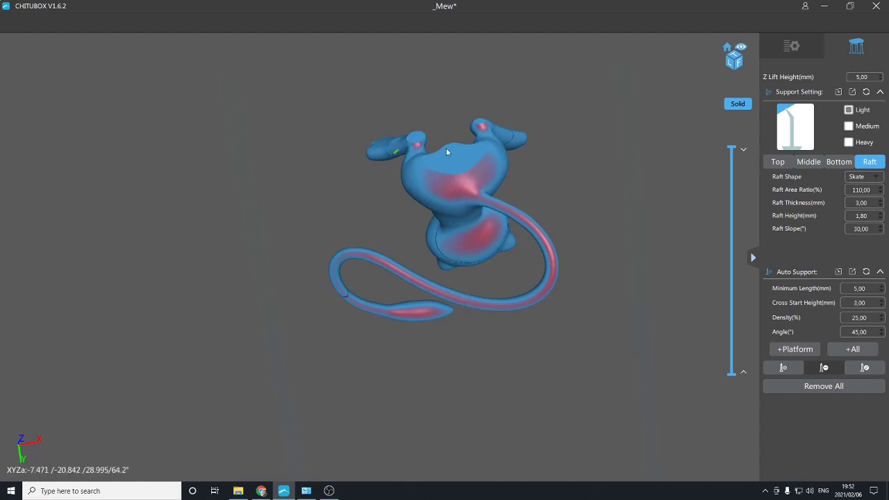
right_click_drag(589, 175, 593, 262)
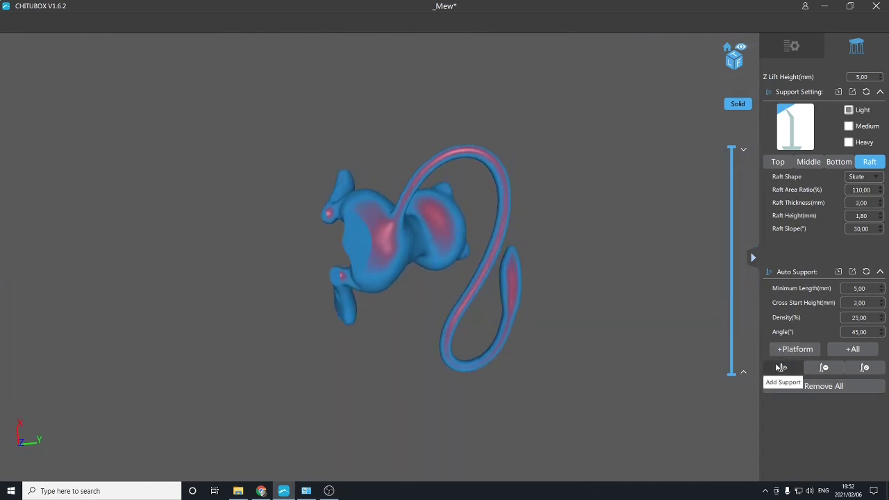
- Compare the Medium and Heavy presets in the support's top settings and return to Light
left_click(778, 162)
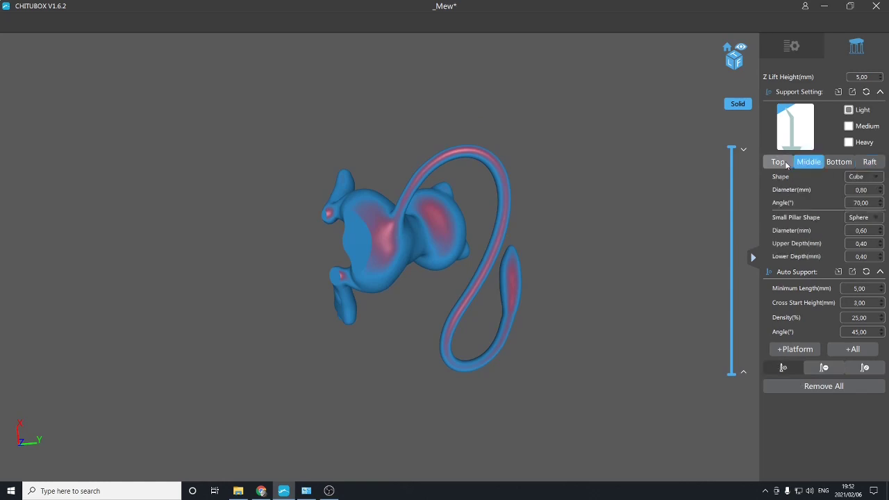
left_click(848, 126)
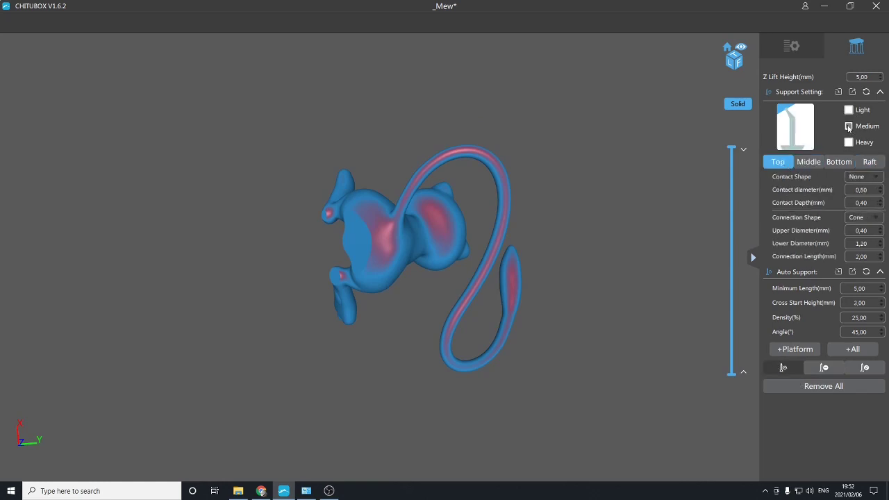
left_click(848, 111)
left_click(848, 142)
left_click(849, 110)
- Limit the displayed layers to about the lowest 5 mm and add light supports to the lowest part of the tail
left_click_drag(567, 205, 650, 202)
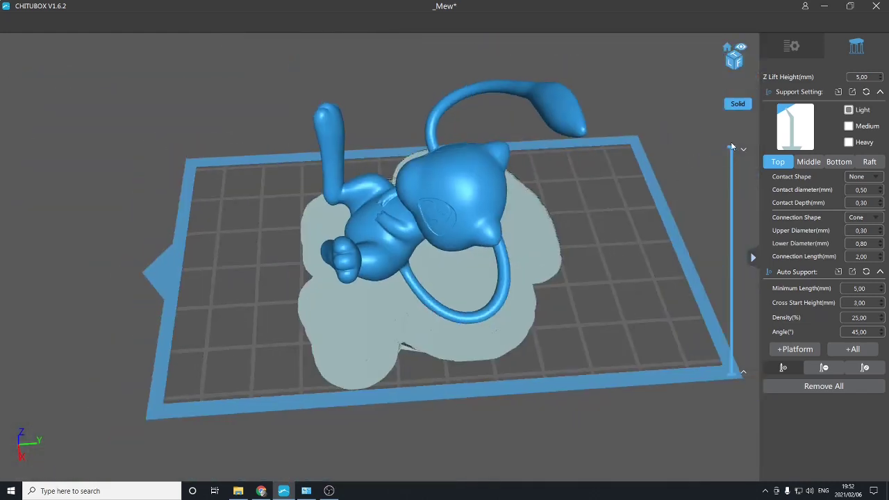
left_click_drag(732, 150, 715, 351)
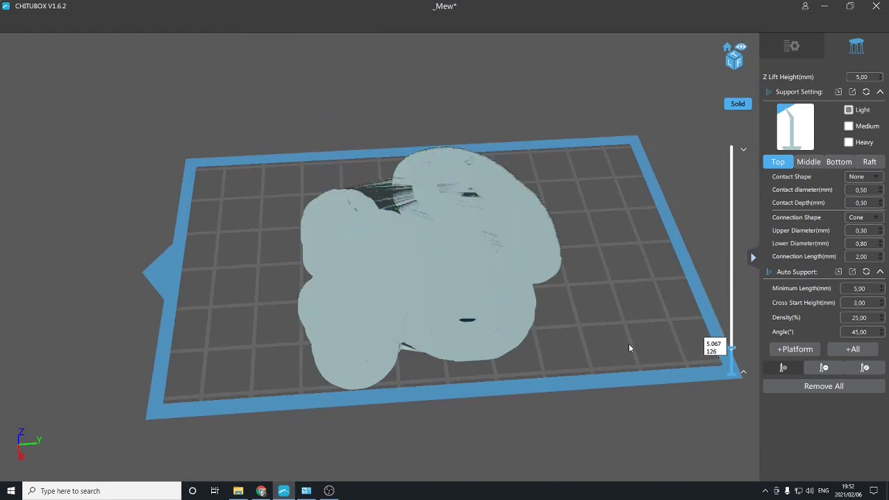
left_click_drag(629, 347, 630, 213)
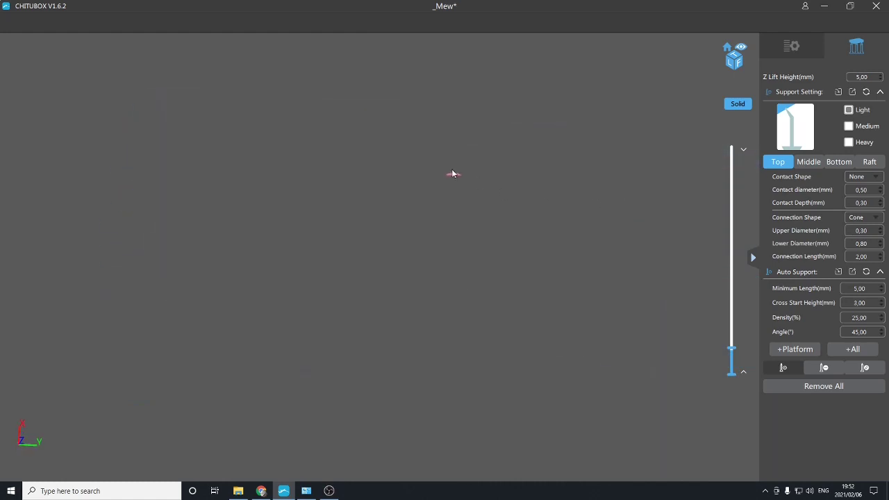
left_click(484, 141)
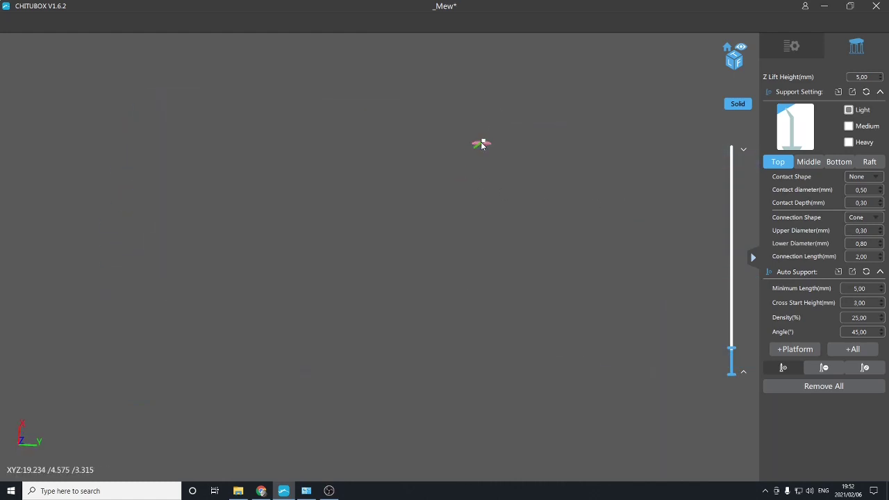
left_click(491, 142)
mouse_move(482, 147)
left_mouse_down()
mouse_move(508, 199)
mouse_move(504, 277)
mouse_move(518, 221)
mouse_move(677, 363)
mouse_move(586, 270)
mouse_move(583, 203)
mouse_move(554, 276)
mouse_move(561, 322)
left_mouse_up()
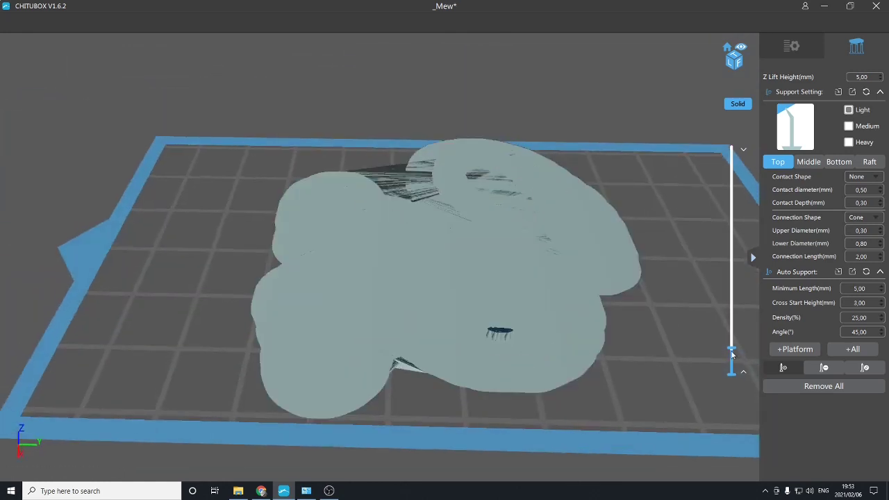
- Restore the displayed layers to the full model height, examining the cross-sections and the overhangs on the underside
mouse_move(732, 353)
left_click_drag(731, 353, 746, 253)
left_click_drag(745, 242, 697, 222)
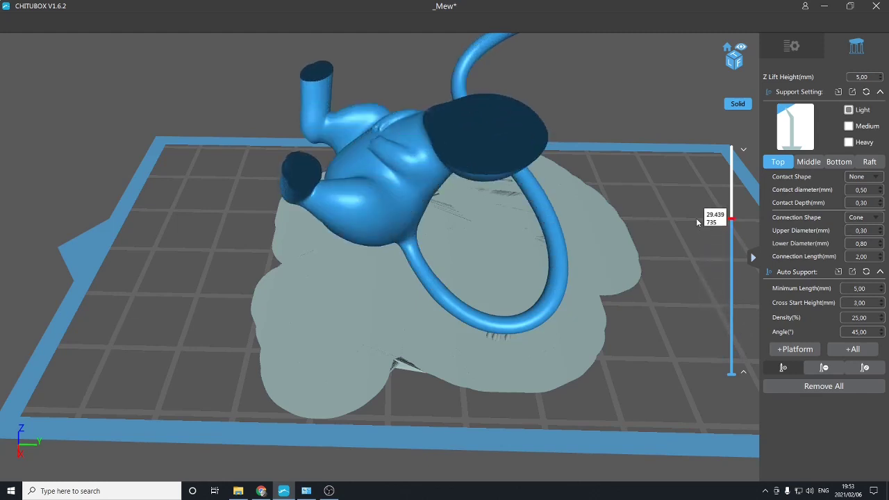
right_click_drag(697, 222, 461, 210)
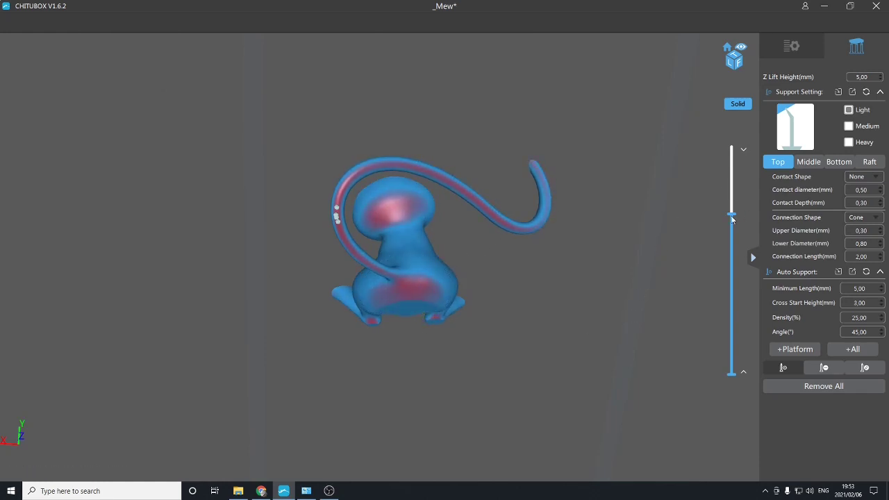
left_click_drag(732, 216, 732, 148)
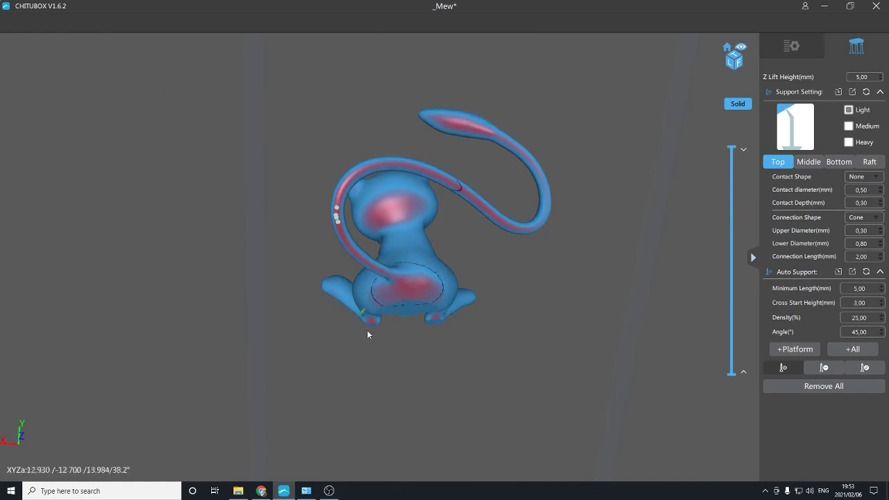
- Add light supports around the edge of the red overhang area on the underside of Mew's lower body
scroll(404, 303, "up", 6)
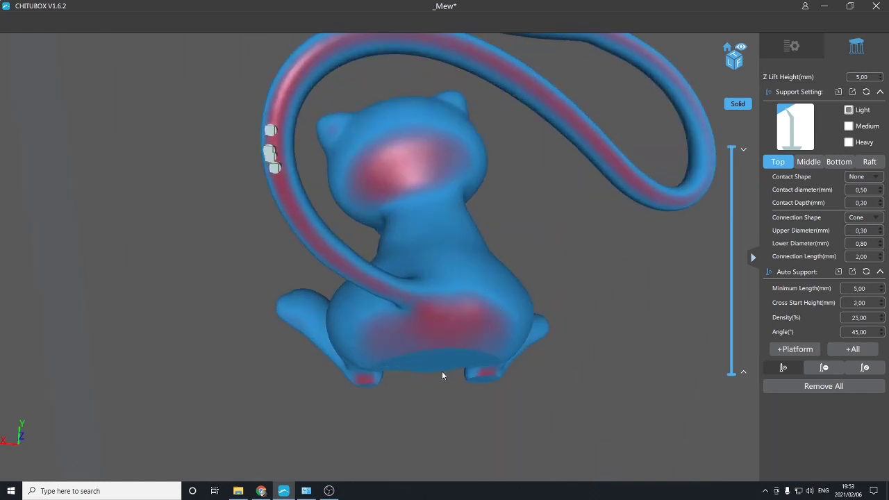
left_click(440, 347)
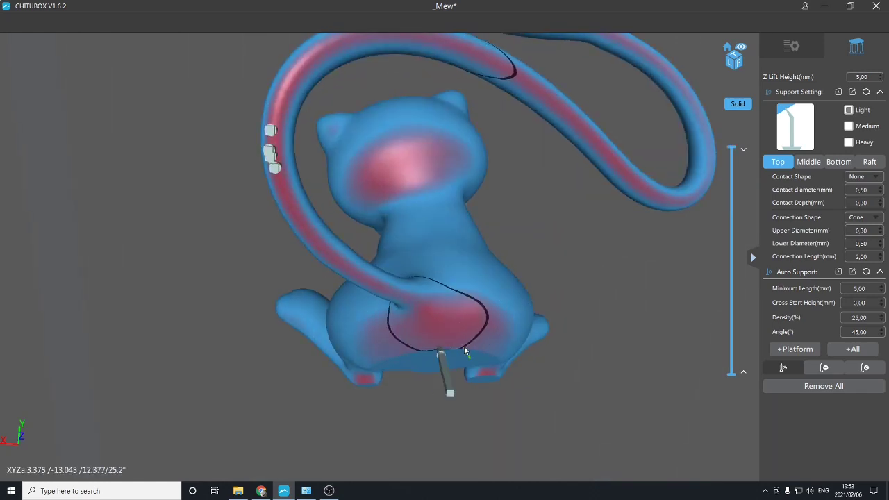
left_click(465, 351)
left_click(499, 353)
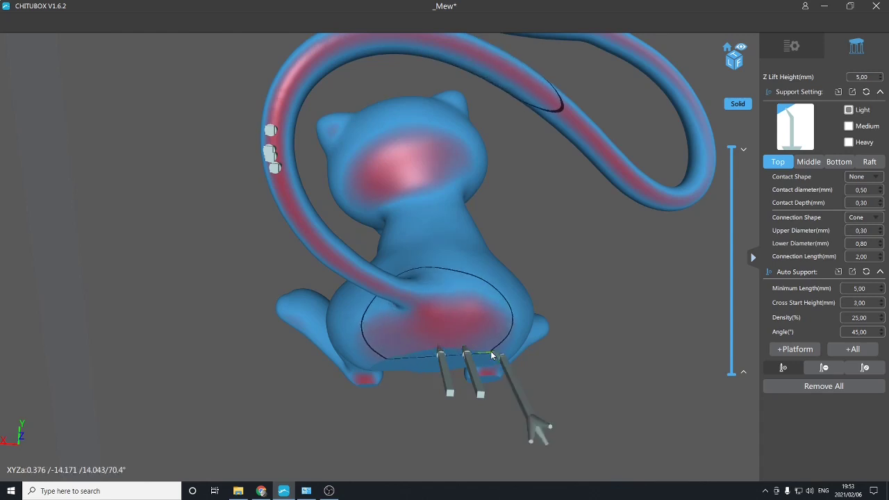
left_click(509, 335)
left_click(504, 314)
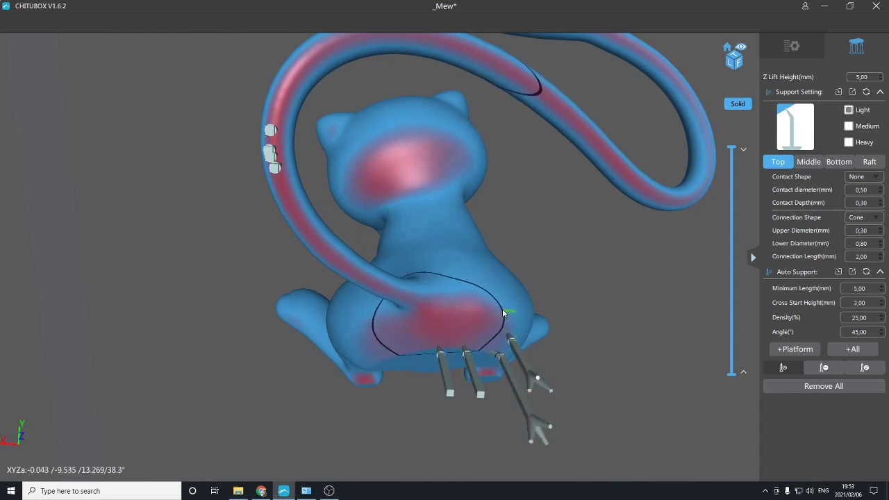
left_click(475, 300)
left_click(441, 300)
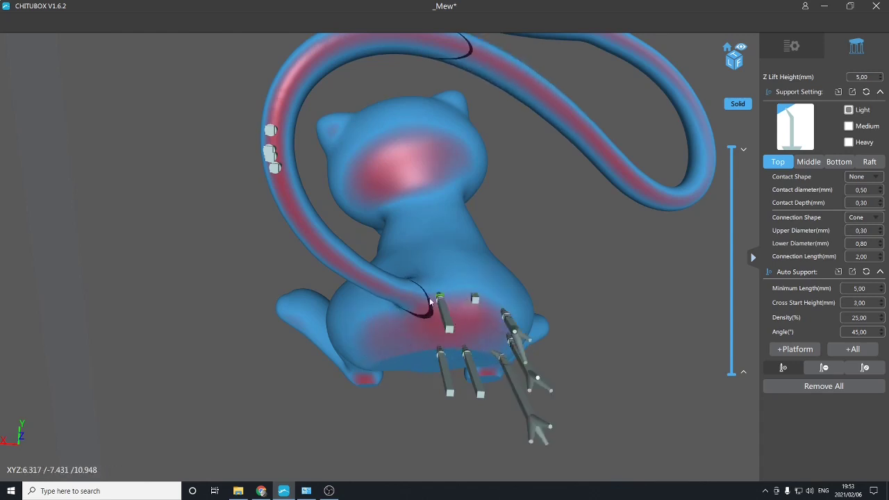
left_click(396, 314)
left_click(357, 379)
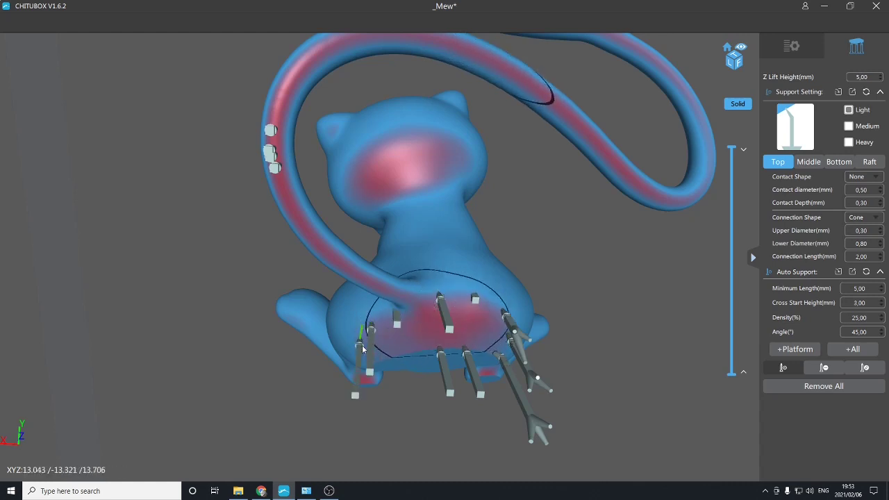
left_click(371, 361)
- Fill the middle of the lower body's red overhang area with light supports and inspect them from the side and below
left_click_drag(391, 376, 385, 357)
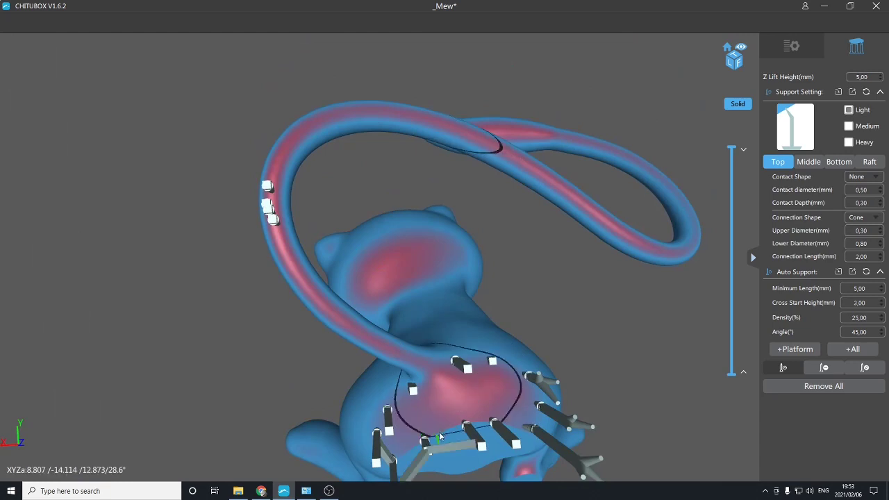
left_click(424, 439)
left_click(415, 425)
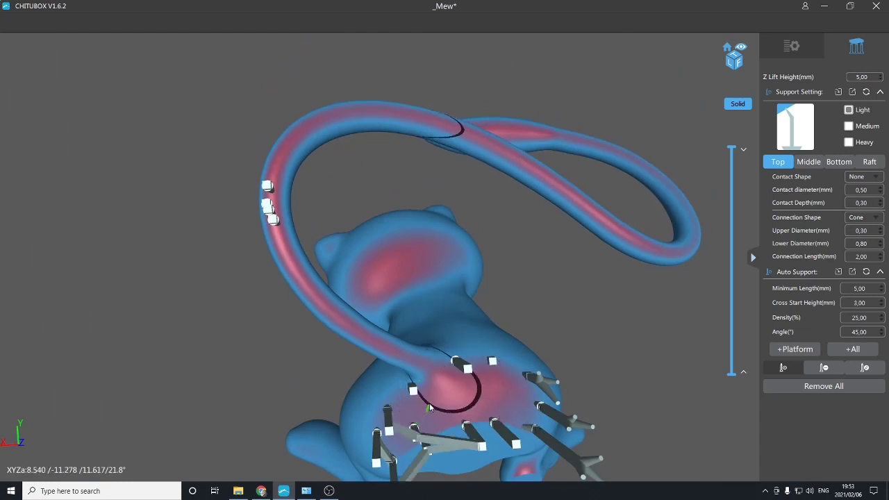
left_click(442, 405)
left_click(480, 403)
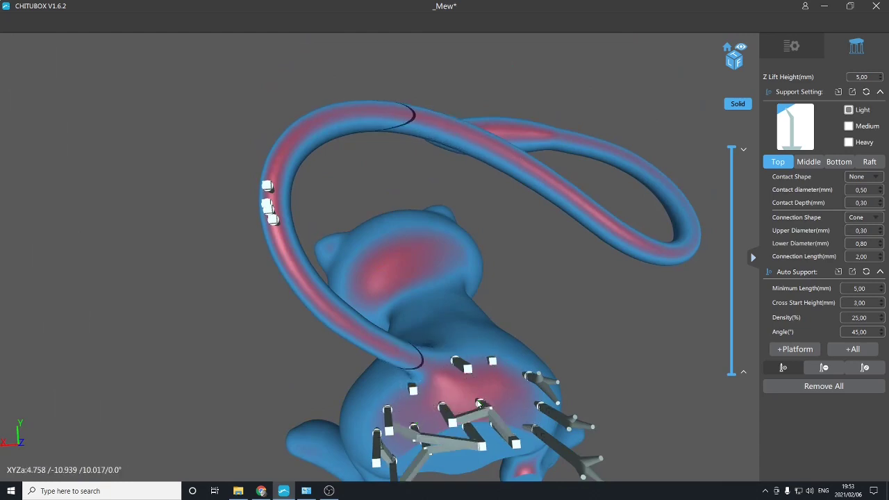
left_click(480, 382)
left_click(512, 398)
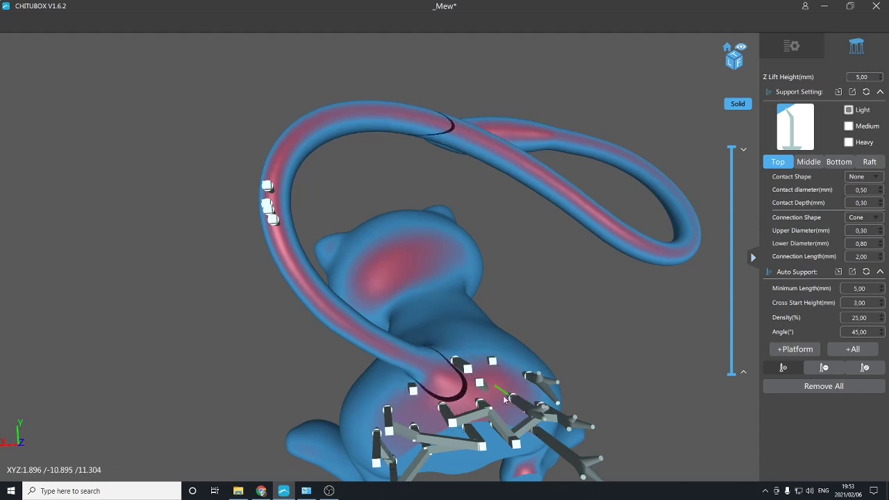
right_click_drag(449, 398, 473, 362)
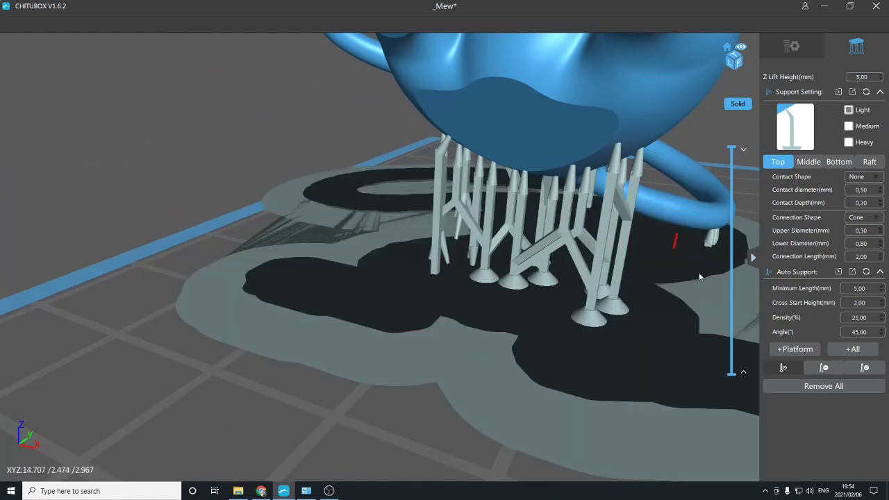
right_click_drag(630, 256, 397, 143)
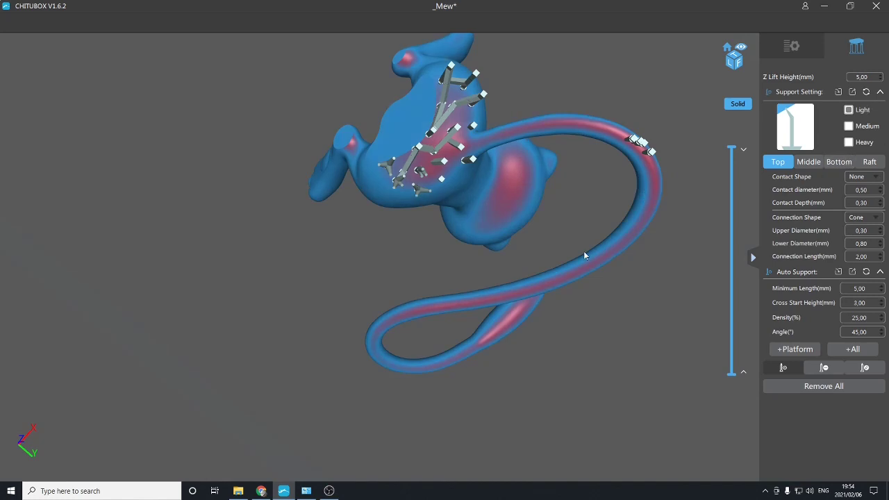
- Remove all supports and re-enter support mode to regenerate the raft
left_click(818, 388)
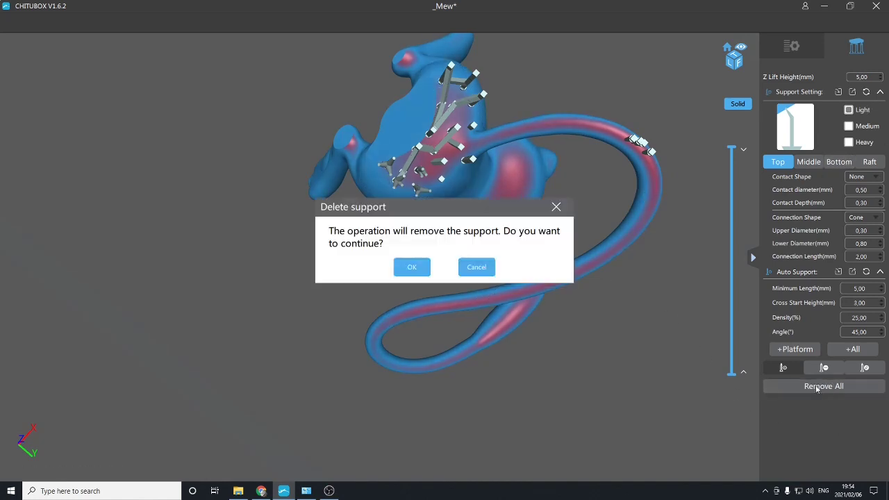
left_click(412, 267)
scroll(501, 199, "up", 5)
right_click_drag(501, 200, 512, 251)
key("Home")
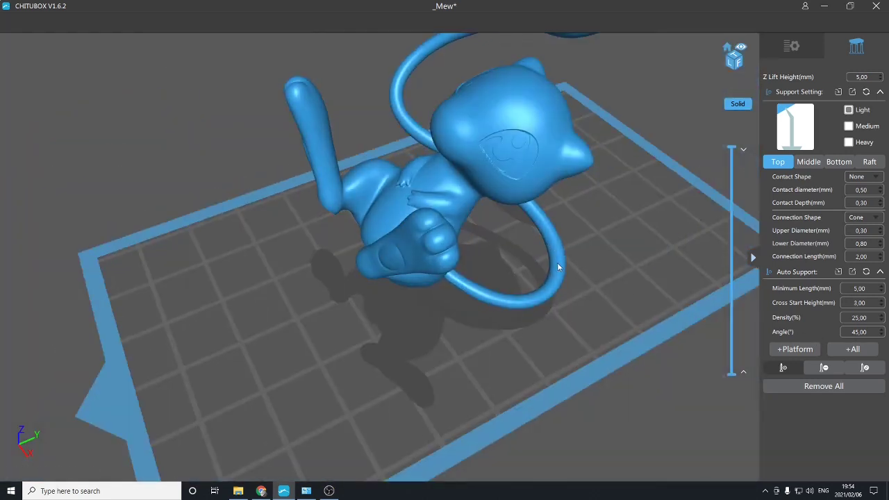
left_click(791, 44)
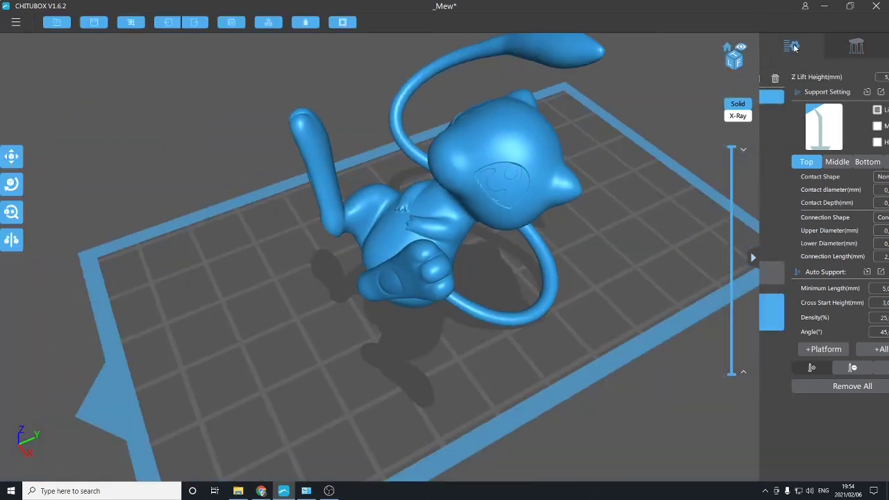
left_click(856, 46)
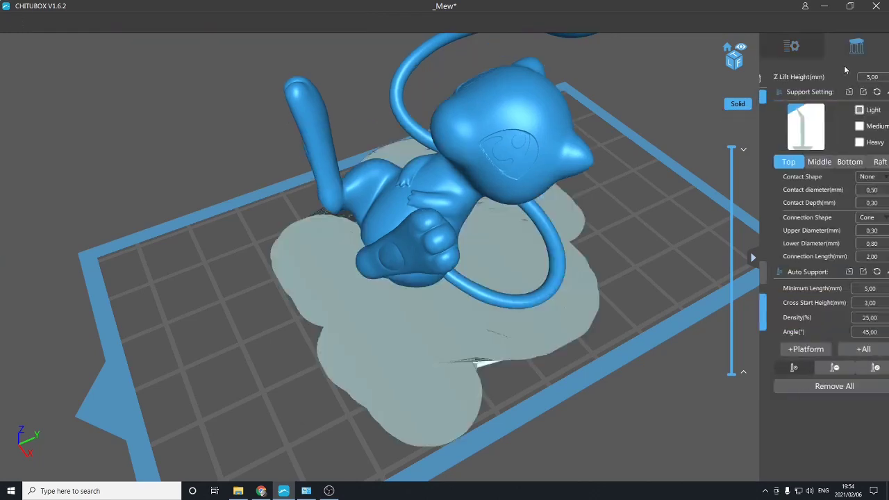
- Set the middle shape of the light supports to Cylinder
mouse_move(597, 253)
right_mouse_down()
mouse_move(604, 294)
mouse_move(591, 218)
mouse_move(694, 223)
right_mouse_up()
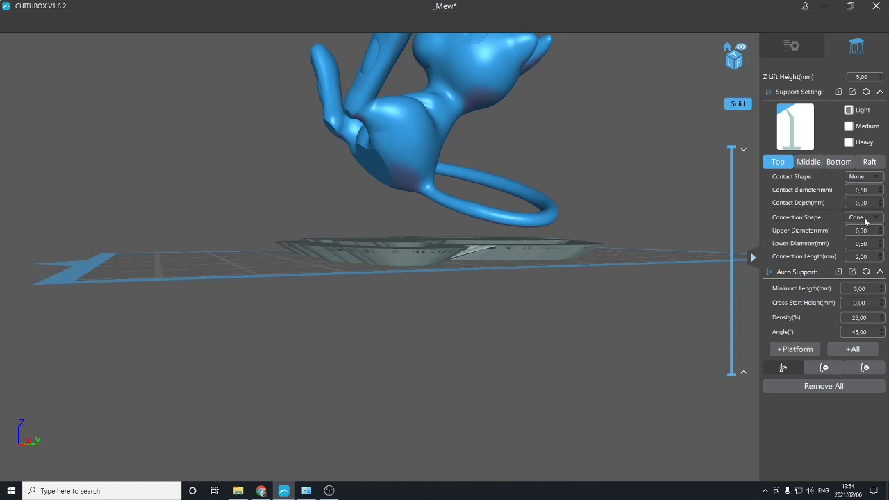
left_click(808, 163)
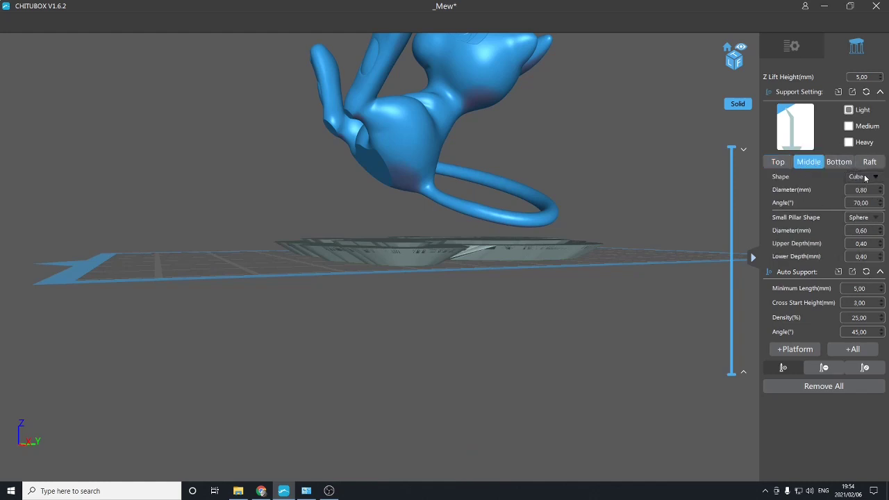
left_click(864, 177)
left_click(863, 217)
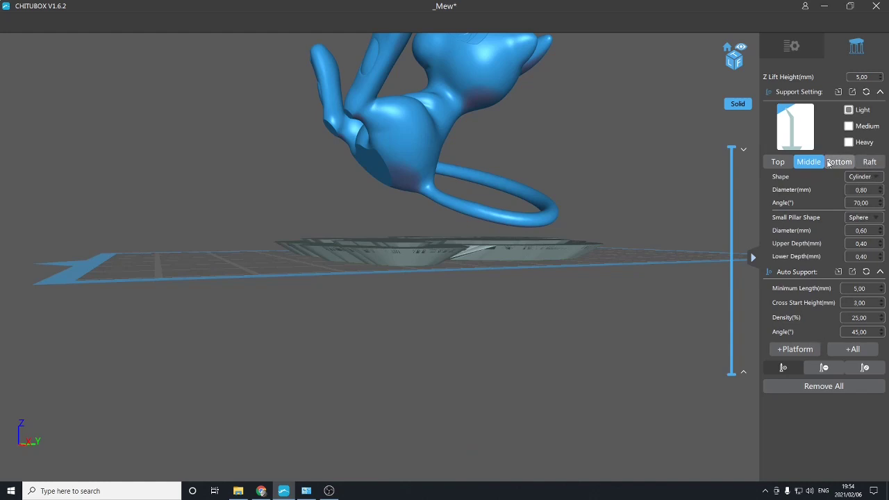
left_click(861, 179)
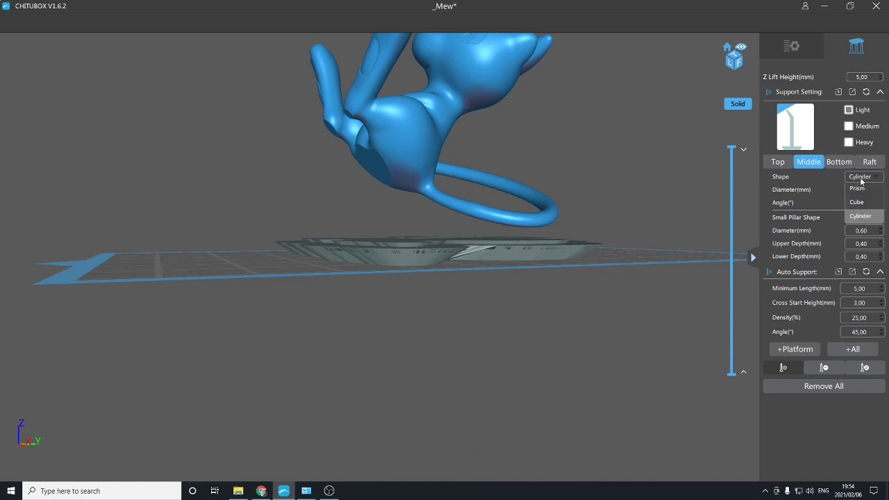
left_click(861, 179)
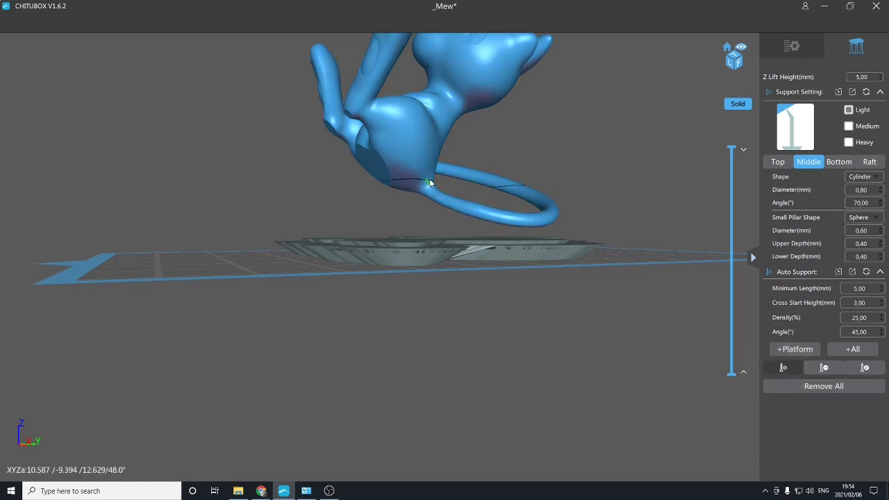
- Clip the model to its lowest layers, add light supports to the tail's lowest curve, and restore the full layer view
right_click_drag(430, 180, 827, 105)
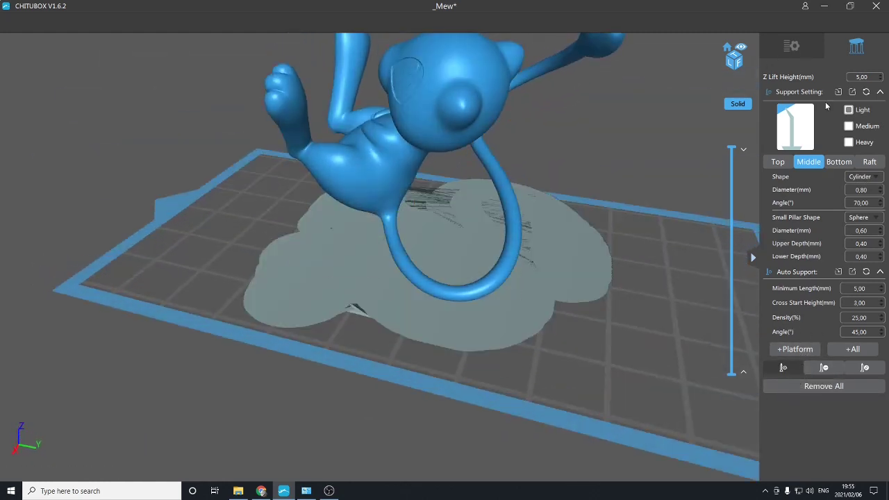
left_click_drag(731, 163, 731, 347)
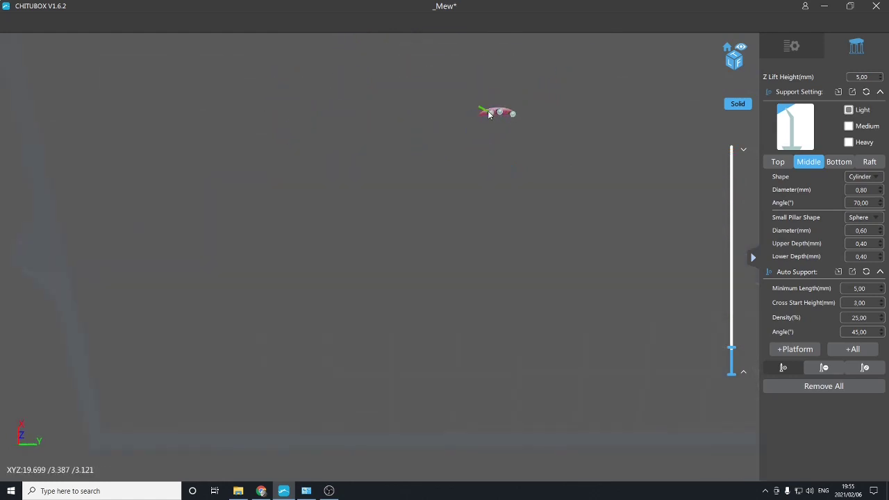
scroll(505, 167, "up", 5)
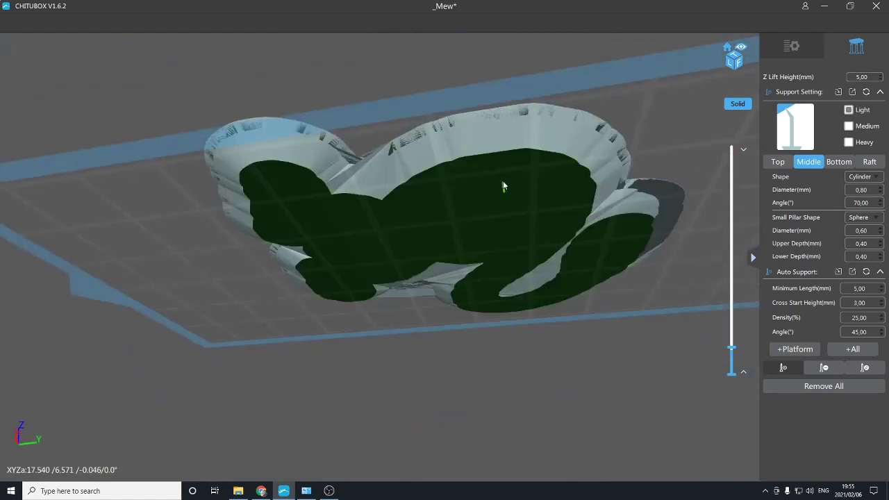
right_click_drag(507, 171, 566, 300)
left_click_drag(733, 351, 672, 74)
mouse_move(602, 201)
right_mouse_down()
mouse_move(560, 109)
mouse_move(535, 104)
right_mouse_up()
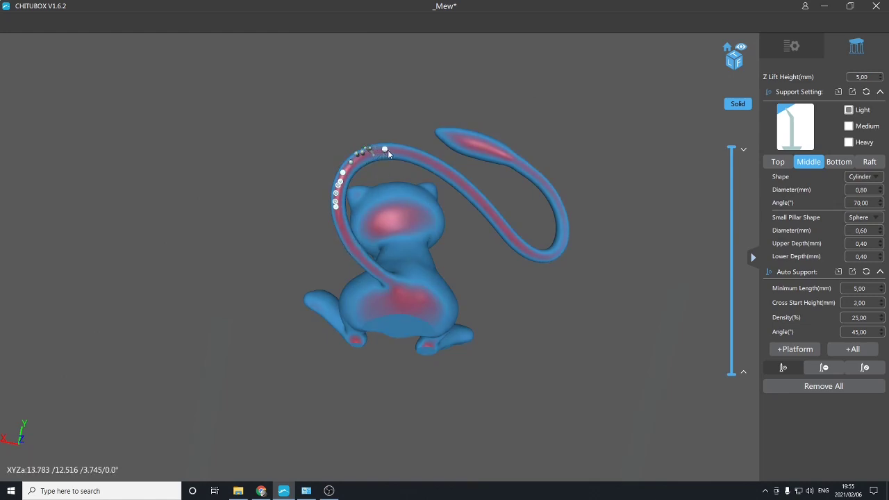
- Add evenly spaced light supports along the tail's underside from its lowest curve towards the far bend
left_click(411, 152)
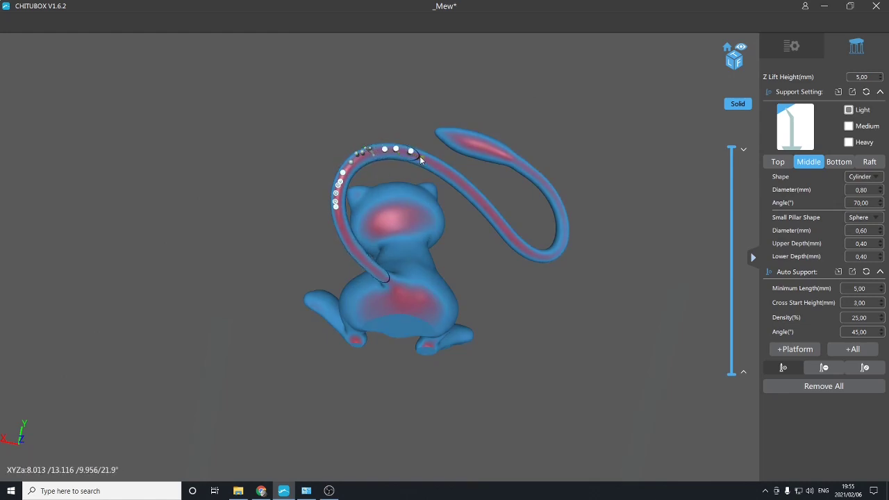
left_click(423, 155)
left_click(455, 170)
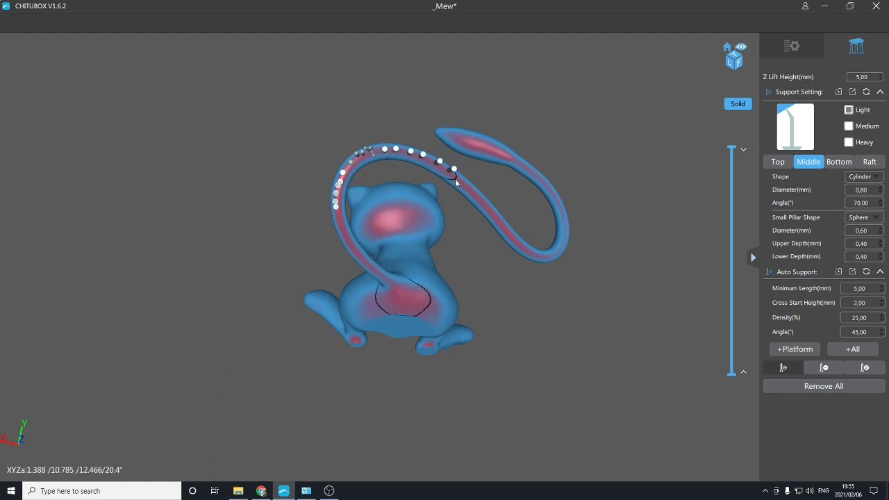
left_click(464, 179)
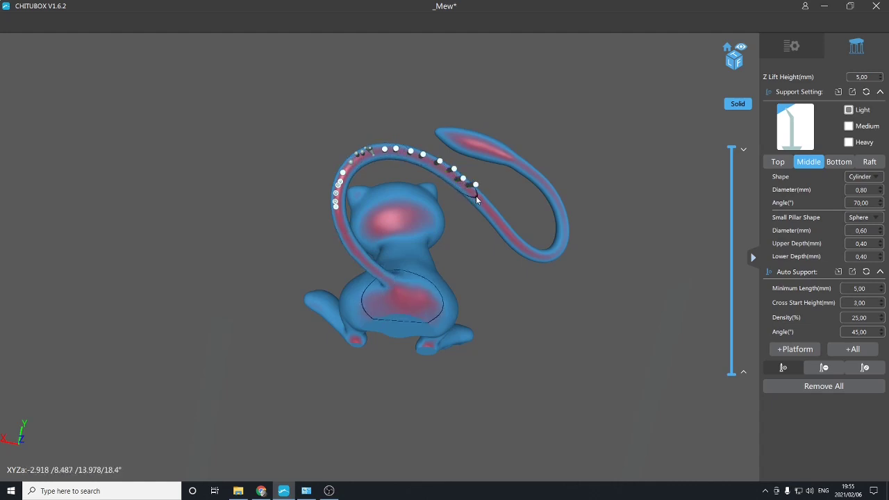
left_click(487, 198)
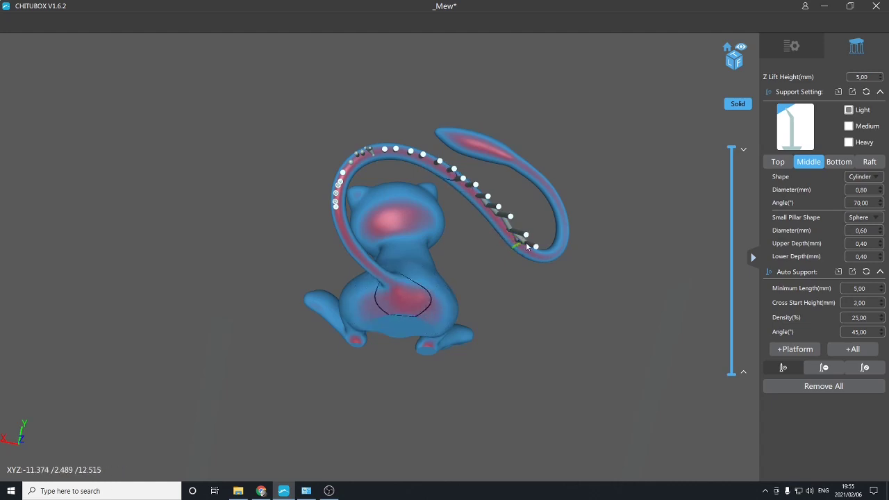
- Continue the light supports around the tail's far bend and along its end section to the tip
left_click(561, 248)
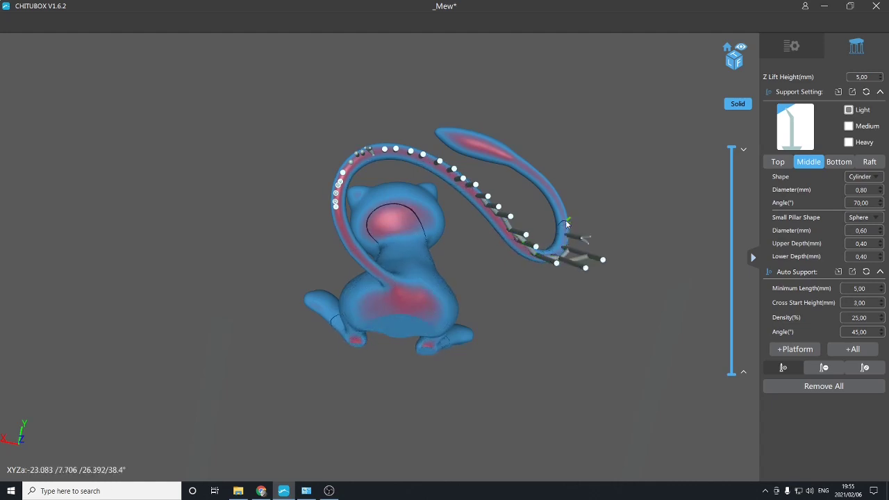
left_click(565, 221)
left_click(560, 203)
left_click(548, 189)
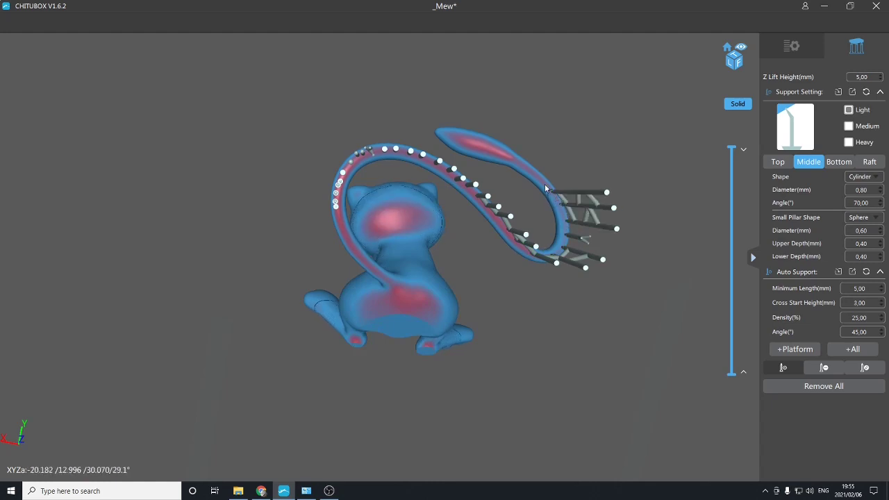
left_click(542, 182)
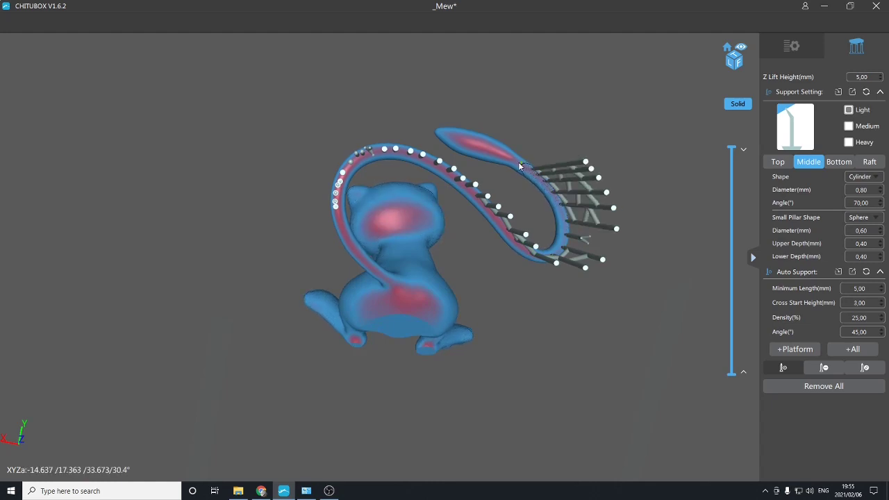
left_click(470, 139)
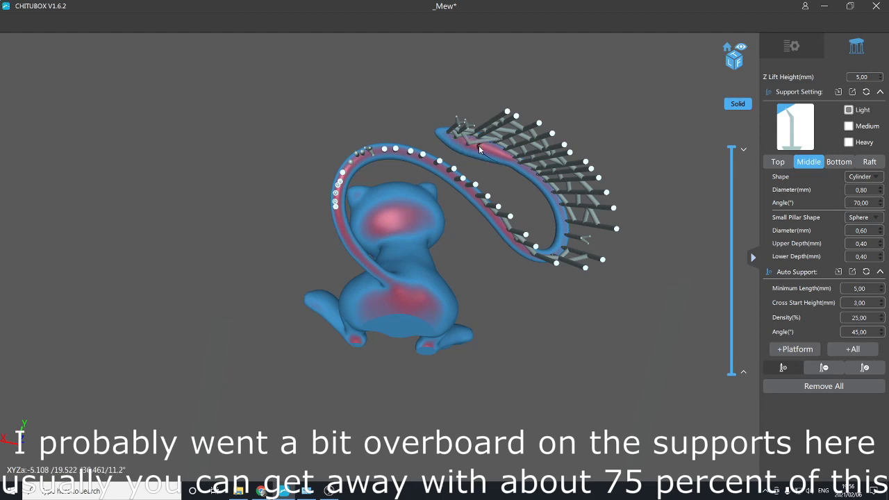
- Inspect the tail supports from the side and delete those near the tip that branch onto the lower tail section
right_click_drag(499, 156, 472, 161)
scroll(440, 133, "up", 4)
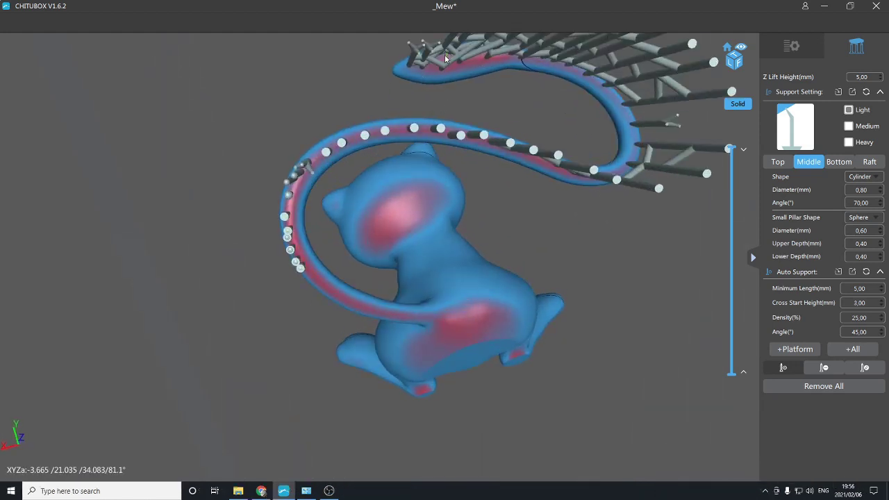
right_click_drag(483, 72, 491, 154)
scroll(459, 108, "up", 1)
scroll(455, 97, "down", 5)
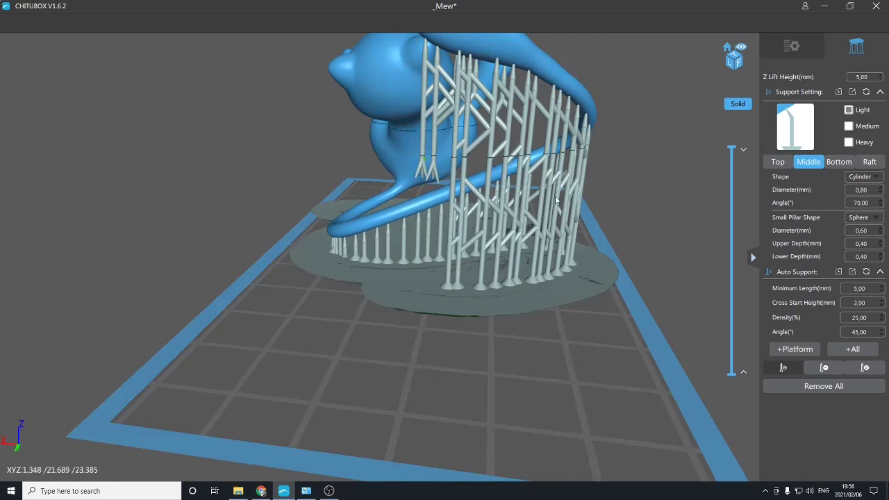
mouse_move(495, 205)
right_mouse_down()
mouse_move(533, 223)
mouse_move(476, 206)
mouse_move(482, 198)
mouse_move(534, 214)
mouse_move(624, 215)
mouse_move(571, 204)
mouse_move(588, 204)
mouse_move(623, 211)
mouse_move(534, 207)
mouse_move(503, 215)
right_mouse_up()
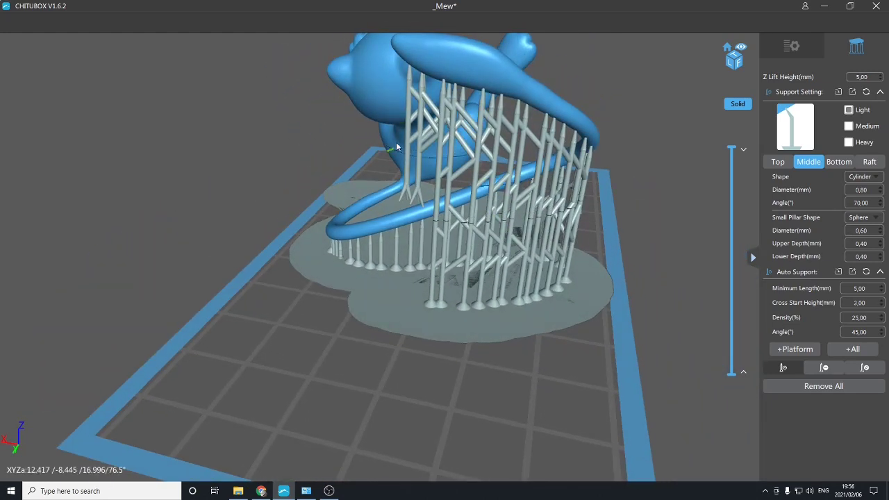
right_click_drag(438, 199, 455, 212)
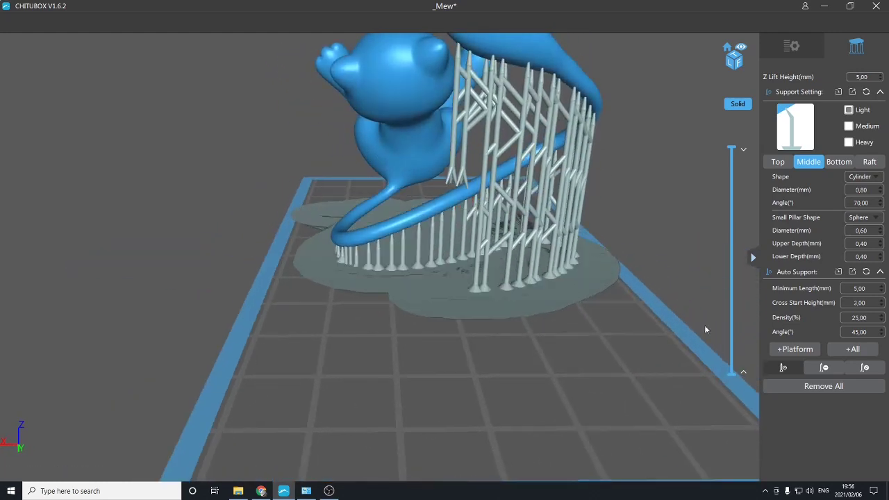
left_click(830, 367)
left_click(823, 367)
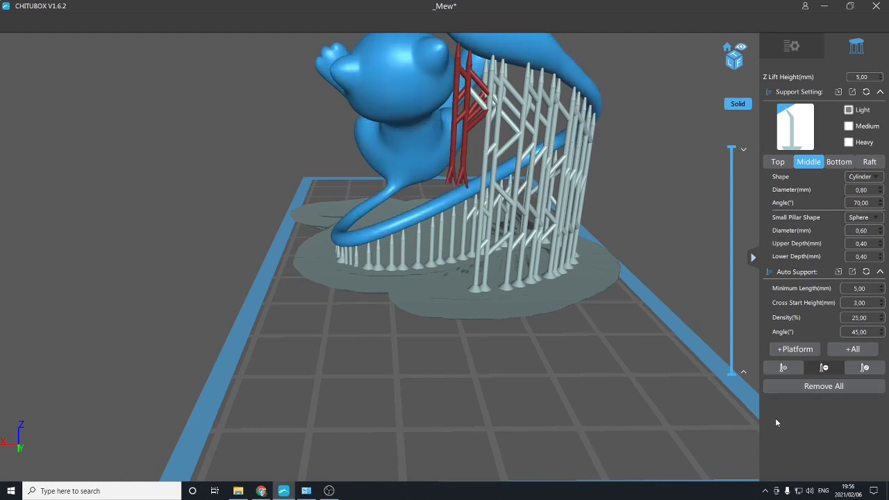
left_click_drag(721, 387, 583, 245)
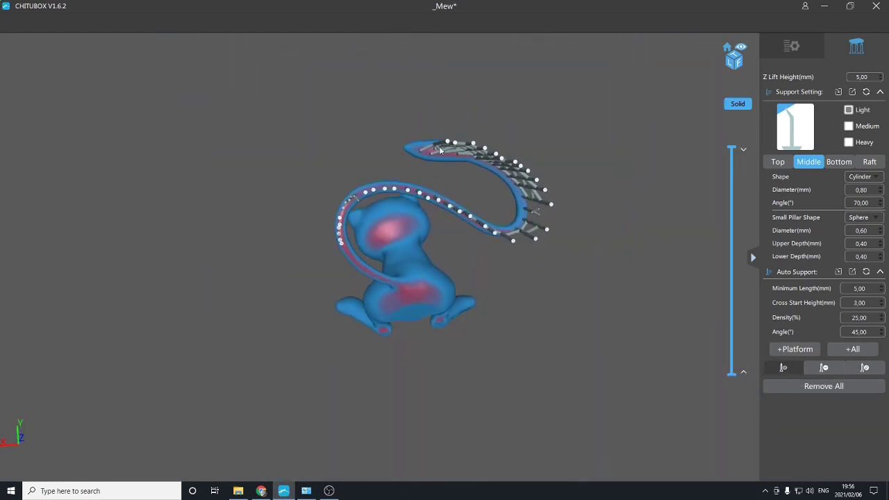
- Add light supports under the tail tip again and delete the one that branches onto the lower tail
scroll(468, 117, "up", 5)
left_click_drag(468, 88, 682, 216)
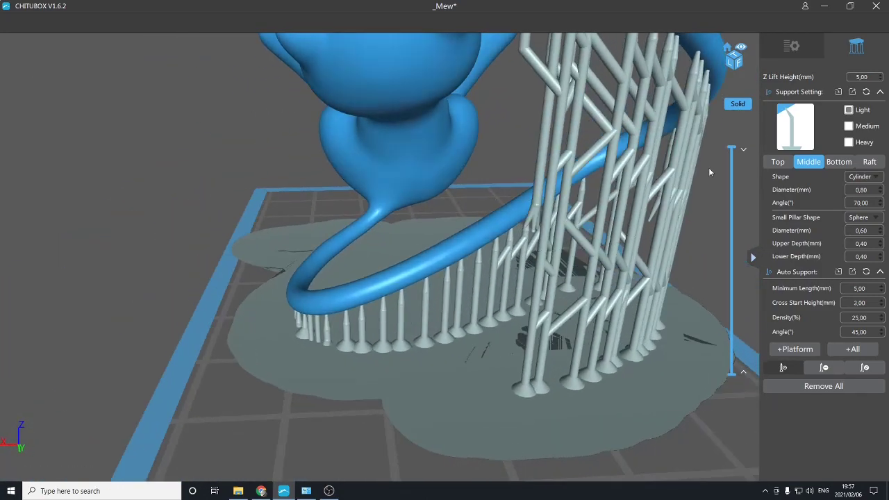
left_click_drag(709, 167, 694, 279)
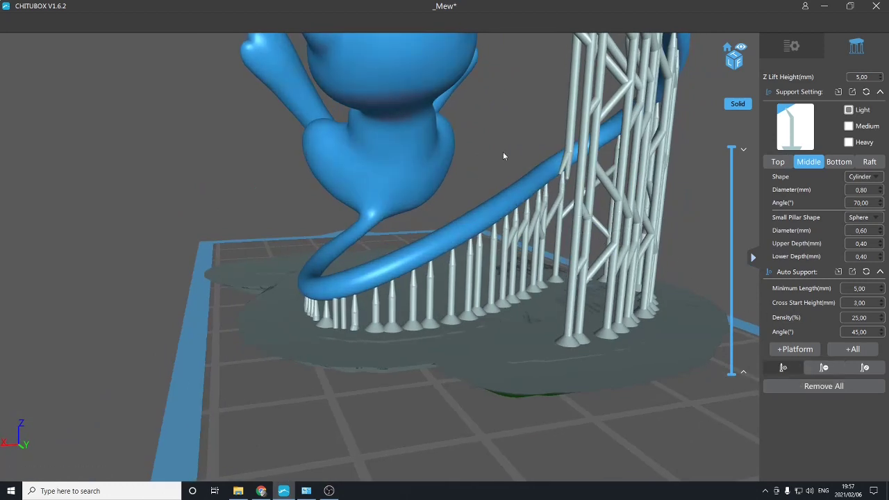
left_click(825, 367)
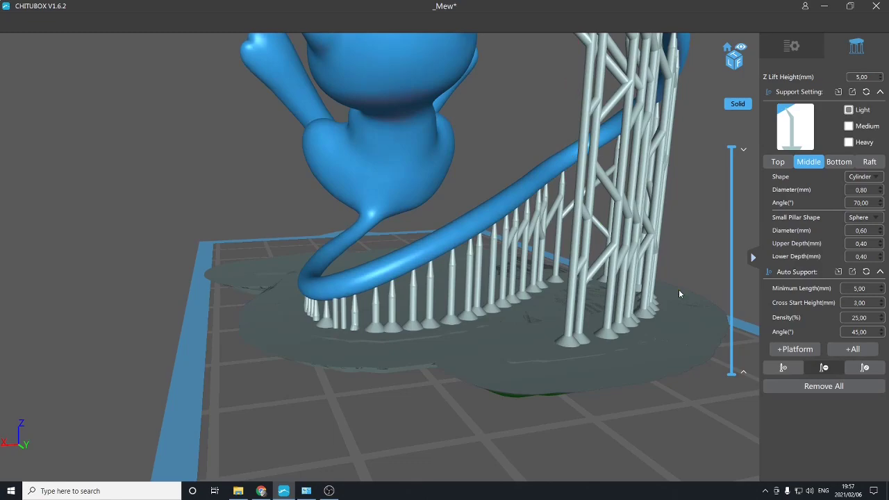
- Add light supports along the edge between the lower body's flat cut and its red overhang area
left_click_drag(678, 289, 475, 221)
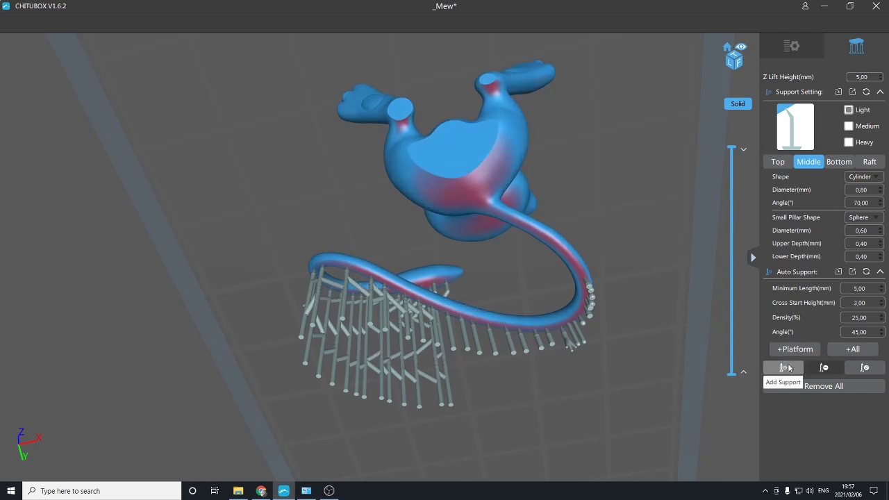
left_click(421, 171)
left_click(446, 178)
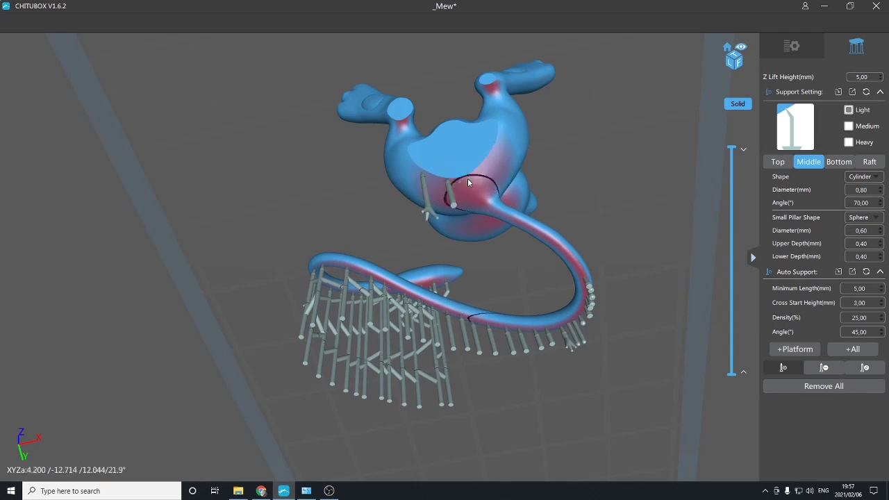
left_click(476, 178)
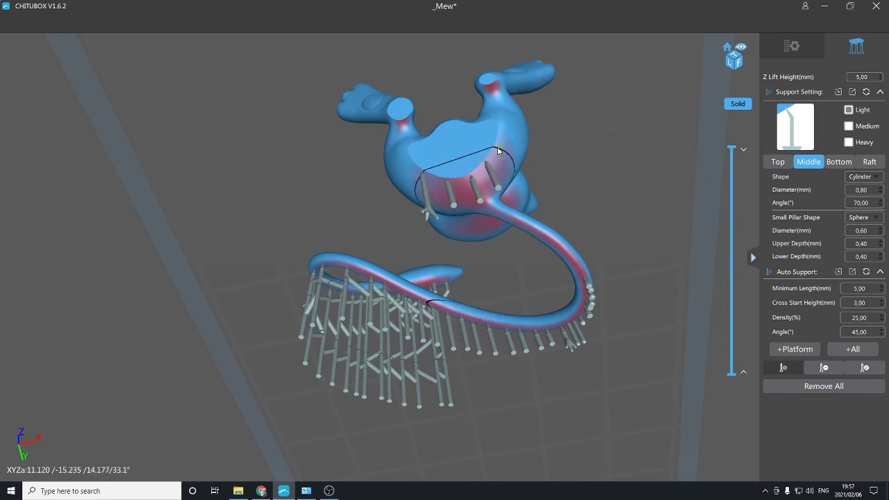
right_click_drag(503, 140, 459, 184)
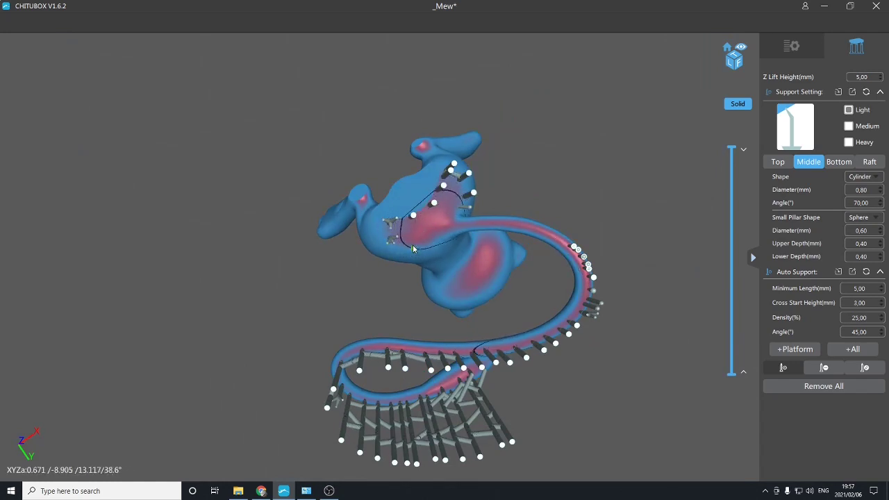
- Check the lower body's supports from the side and delete an unsuitable branching support near the tail base
right_click_drag(464, 239, 528, 294)
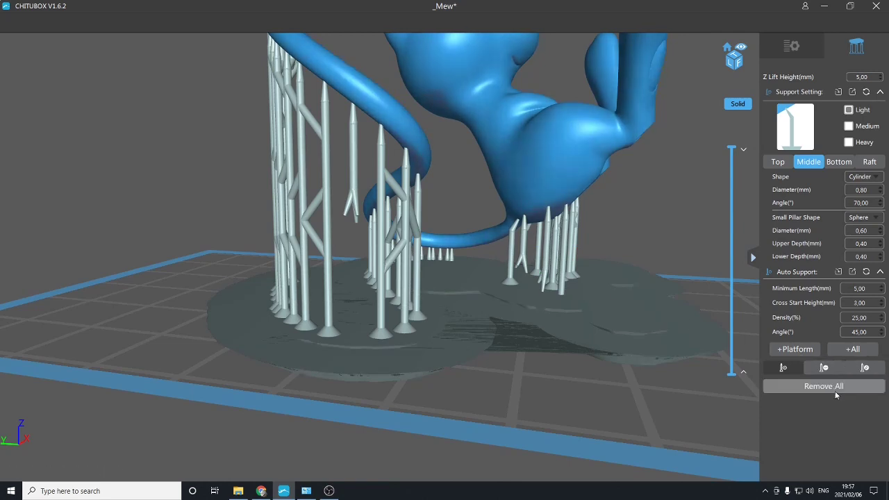
left_click(825, 372)
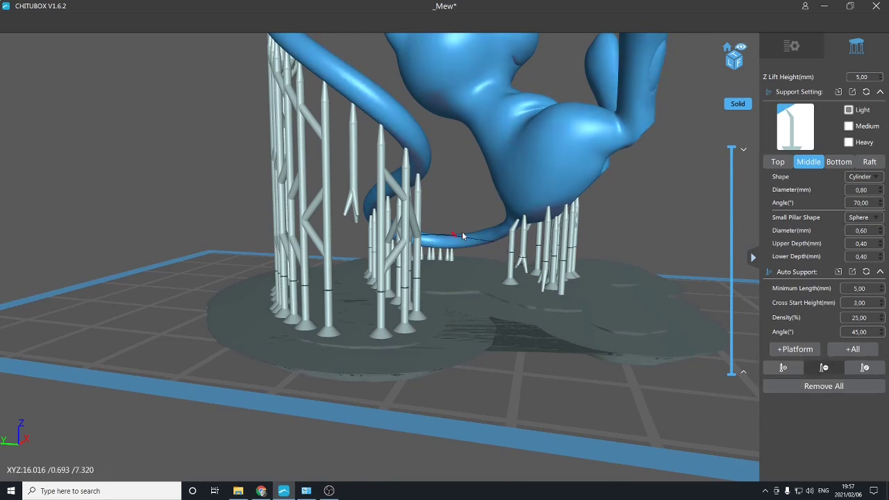
left_click(524, 238)
- Fill the remaining red overhang on the underside of the lower body with light supports
right_click_drag(524, 238, 486, 208)
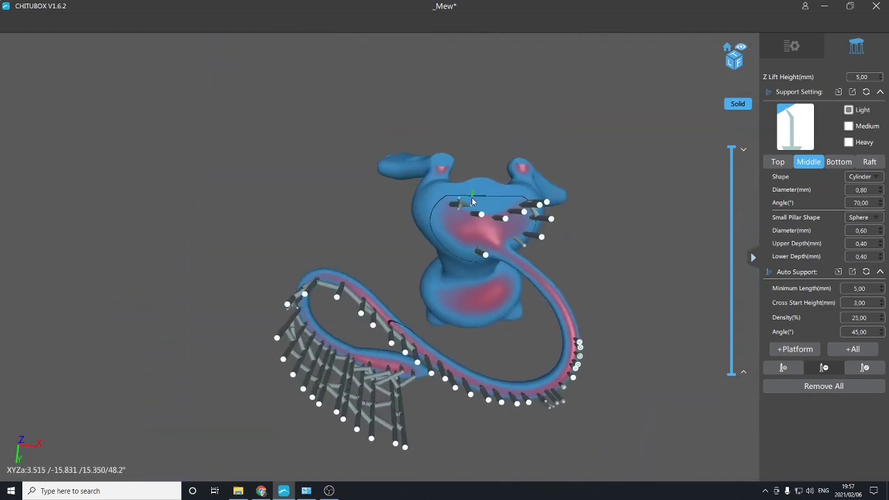
left_click(787, 367)
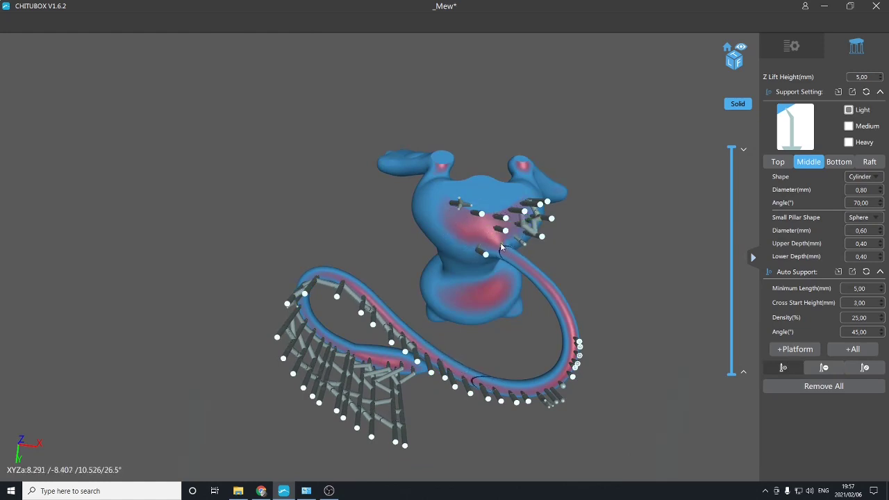
right_click_drag(512, 278, 440, 243)
scroll(416, 369, "up", 5)
scroll(416, 368, "down", 10)
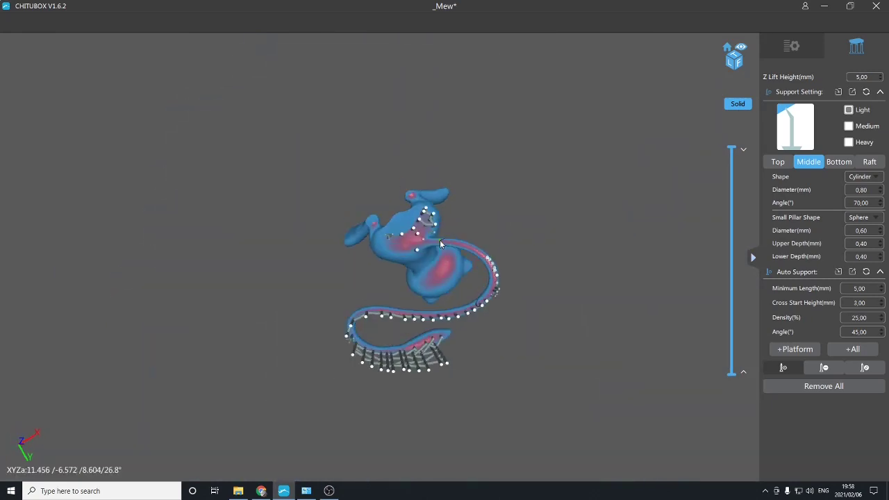
scroll(413, 261, "up", 5)
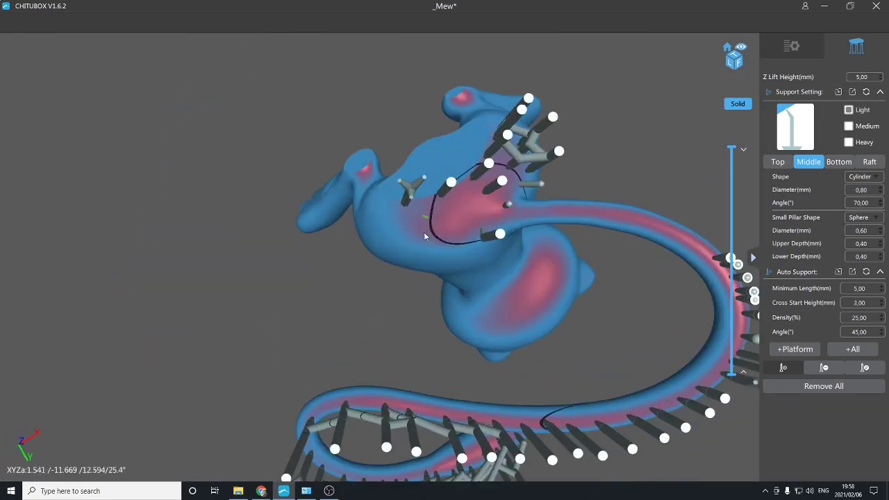
left_click(415, 216)
left_click(433, 235)
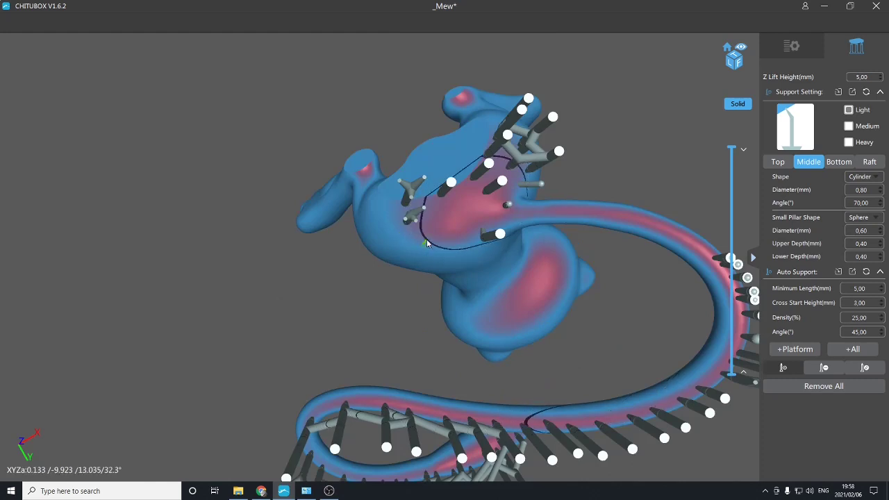
left_click(466, 243)
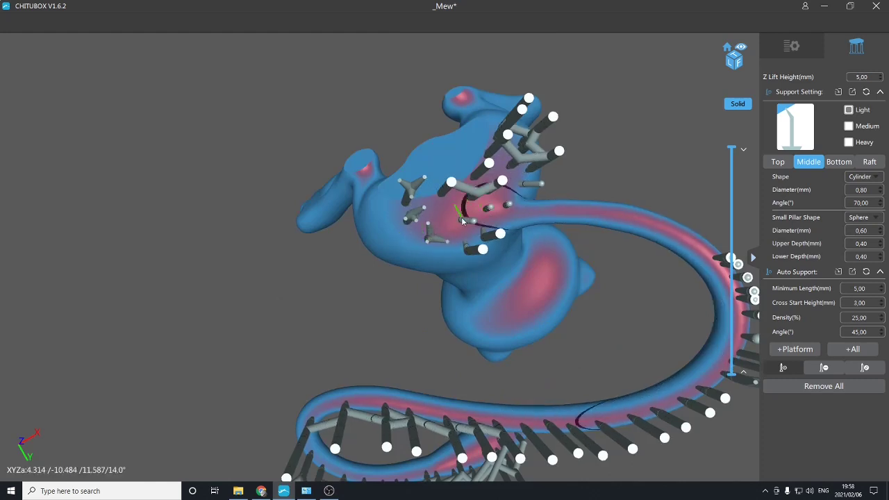
- Add light supports along the red underside of the tail from its base towards the tail's lower curve
right_click_drag(460, 222, 432, 174)
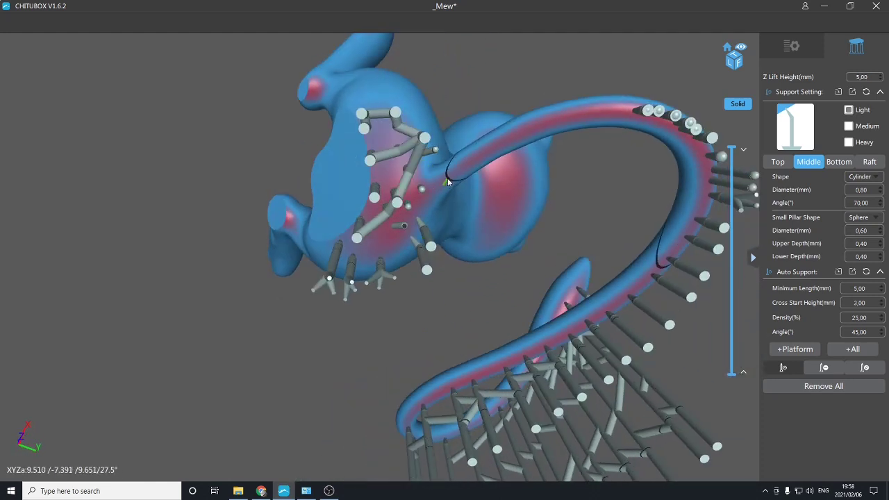
left_click(456, 185)
left_click(480, 161)
left_click(507, 144)
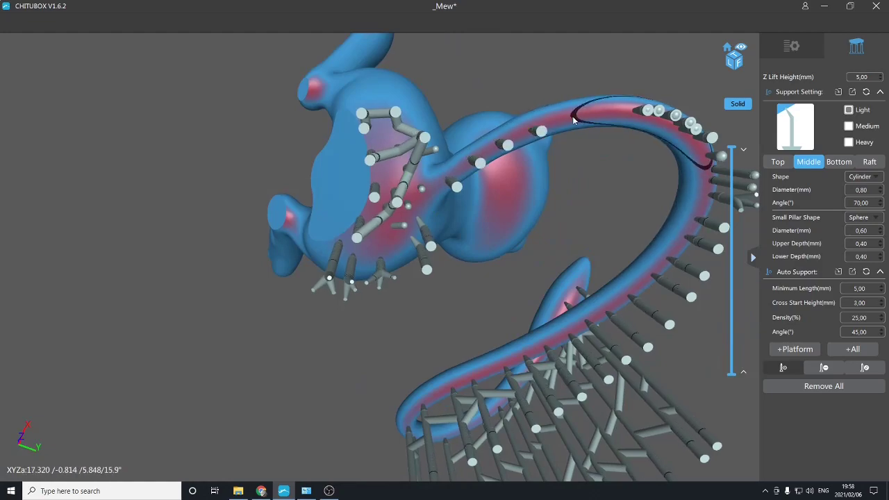
right_click_drag(624, 123, 601, 193)
scroll(590, 182, "up", 5)
scroll(595, 229, "up", 4)
scroll(592, 238, "down", 6)
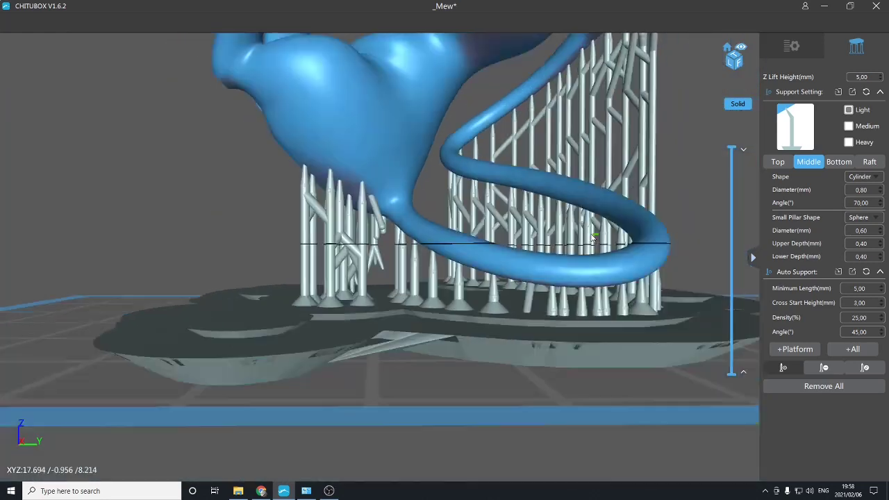
scroll(591, 239, "down", 5)
right_click_drag(587, 239, 582, 181)
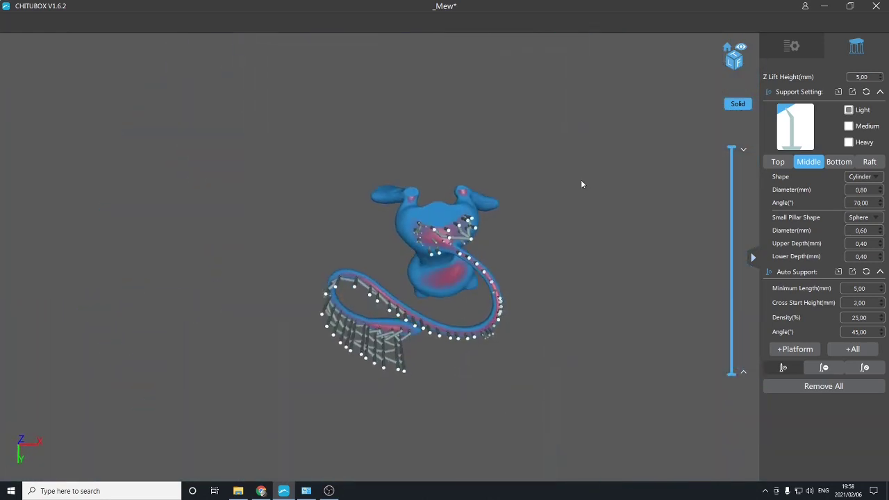
- Add light supports to the red overhang areas under both legs and check them from the front
scroll(434, 200, "up", 5)
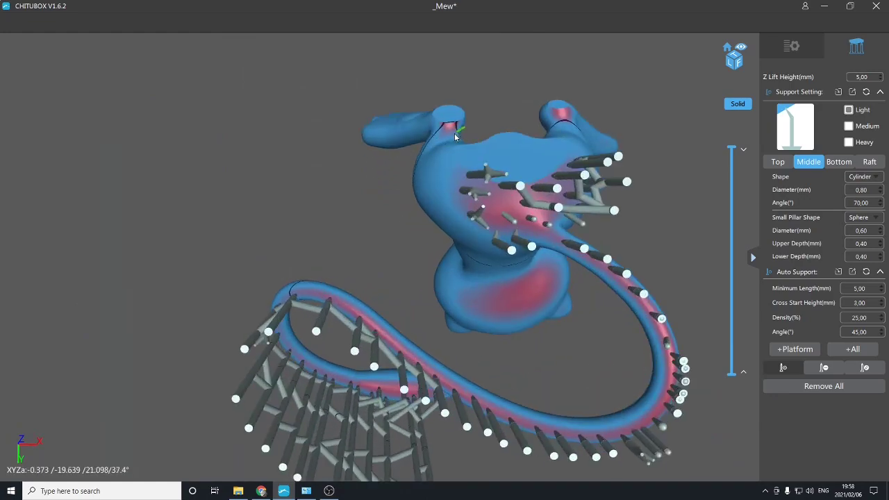
left_click(448, 132)
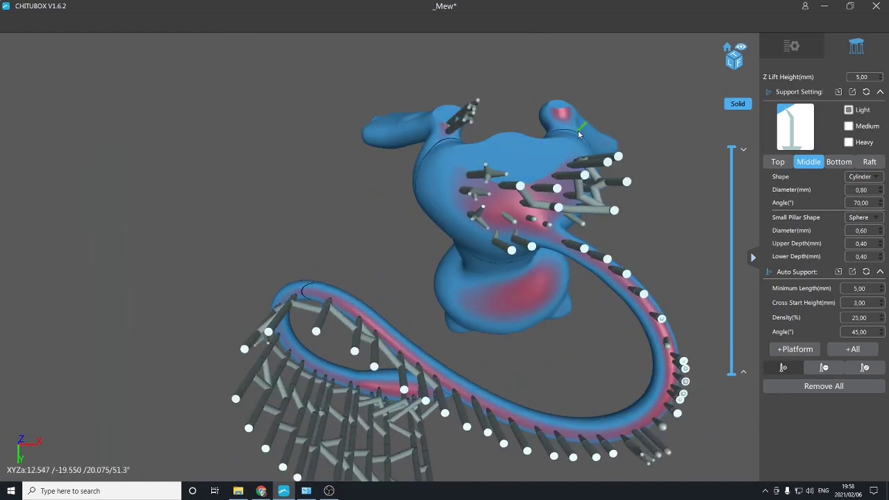
right_click_drag(578, 134, 487, 226)
scroll(487, 228, "up", 6)
scroll(488, 234, "down", 3)
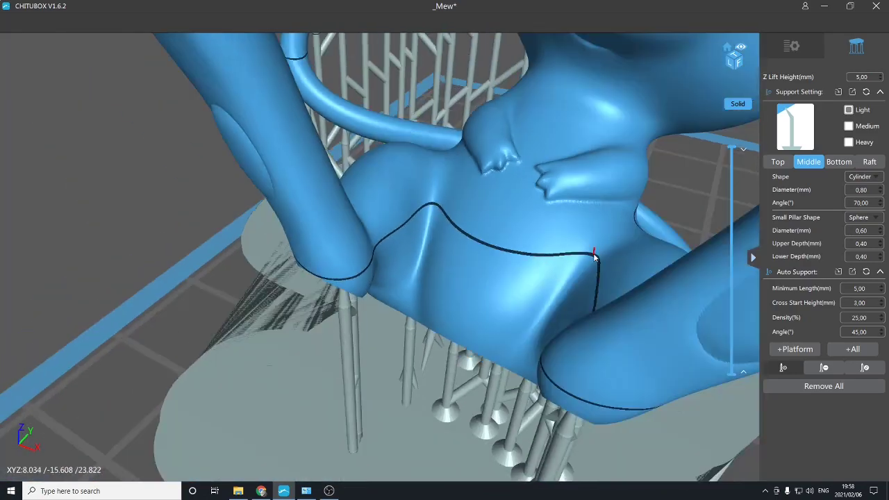
scroll(595, 258, "down", 5)
right_click_drag(596, 257, 484, 145)
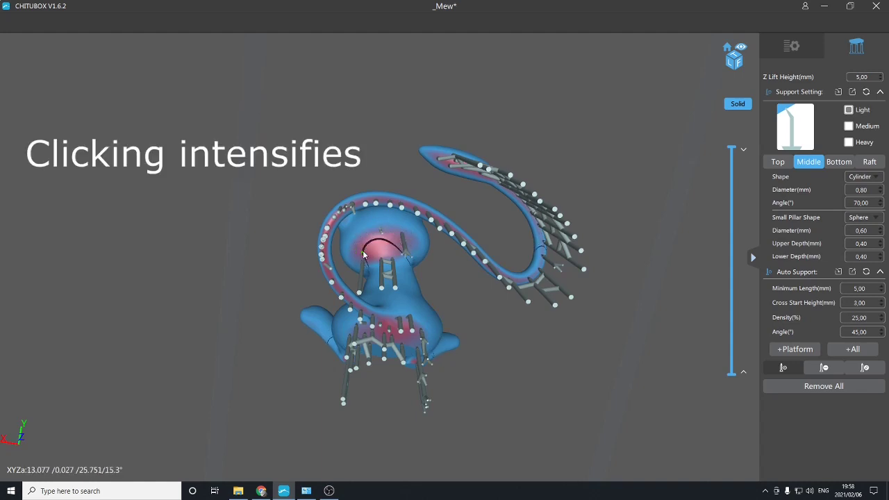
- Add light supports around the red overhang on the underside of the head
left_click_drag(367, 248, 462, 336)
scroll(460, 322, "up", 5)
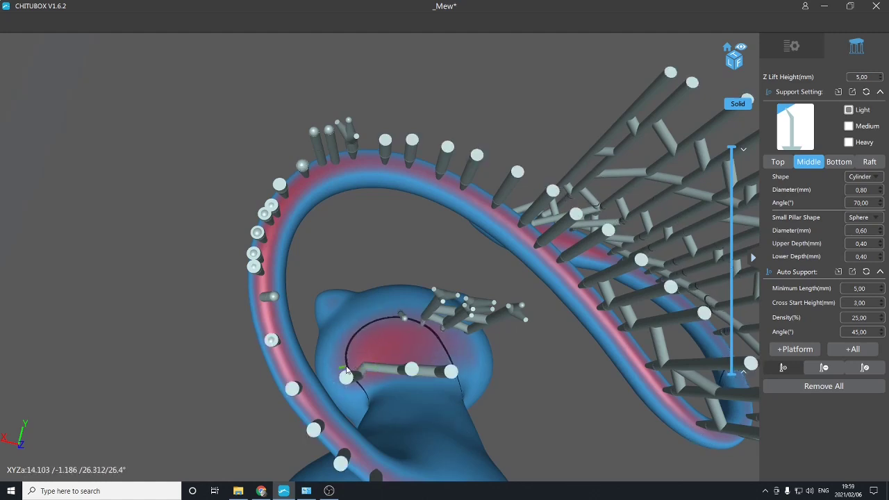
right_click_drag(407, 352, 411, 351)
left_click(477, 351)
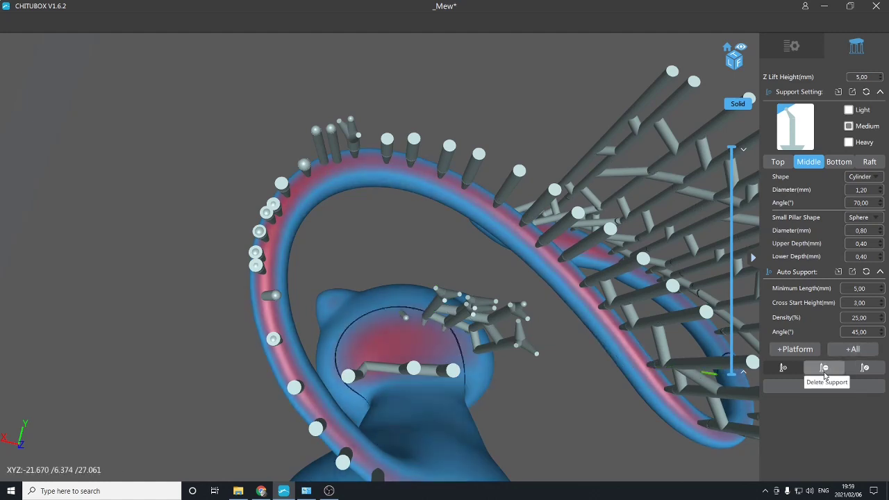
- Switch to medium supports, review their top and middle settings, and set the bottom's model contact shape to Sphere
left_click(778, 162)
left_click(865, 178)
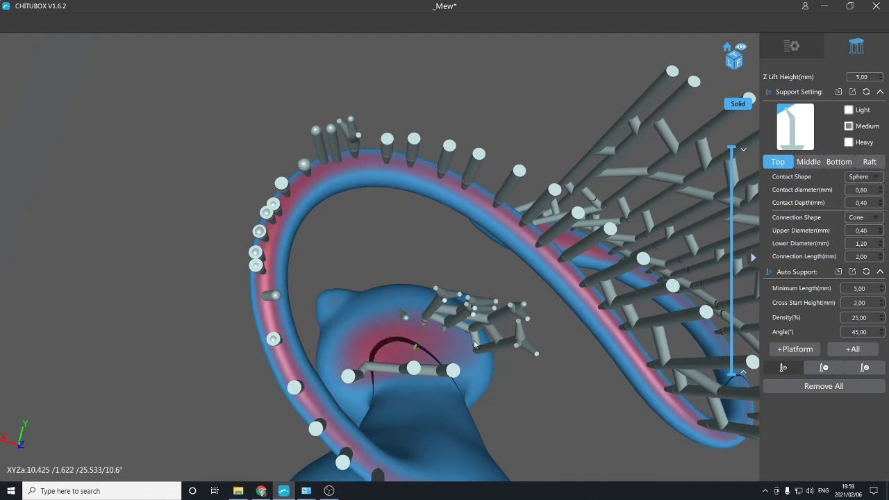
left_click(810, 162)
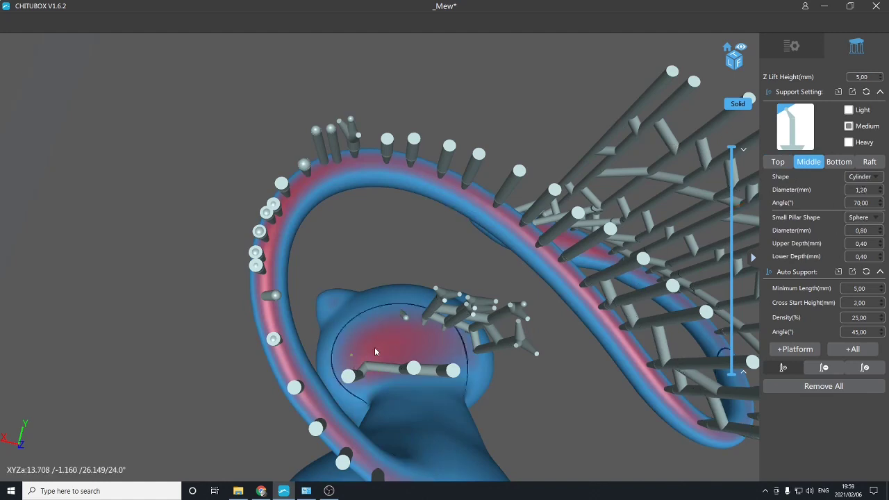
left_click(837, 166)
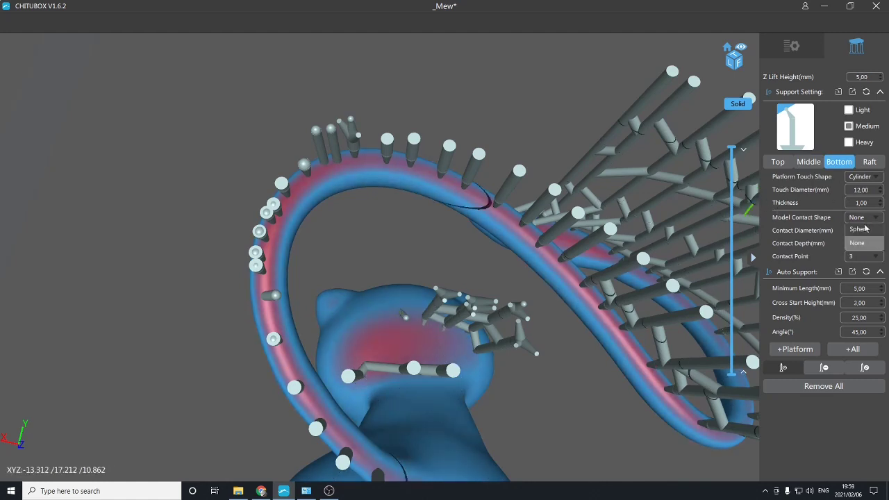
left_click(861, 230)
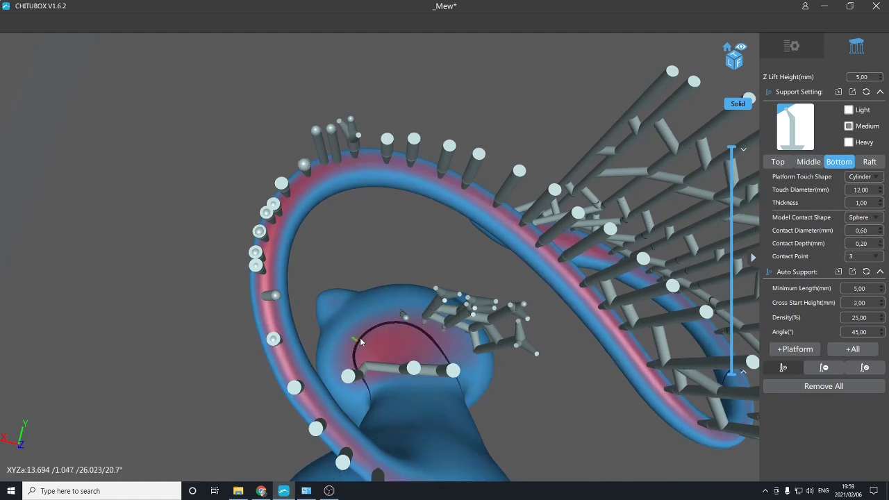
- Examine the supported model from above and from underneath
right_click_drag(425, 343, 436, 390)
scroll(472, 364, "down", 12)
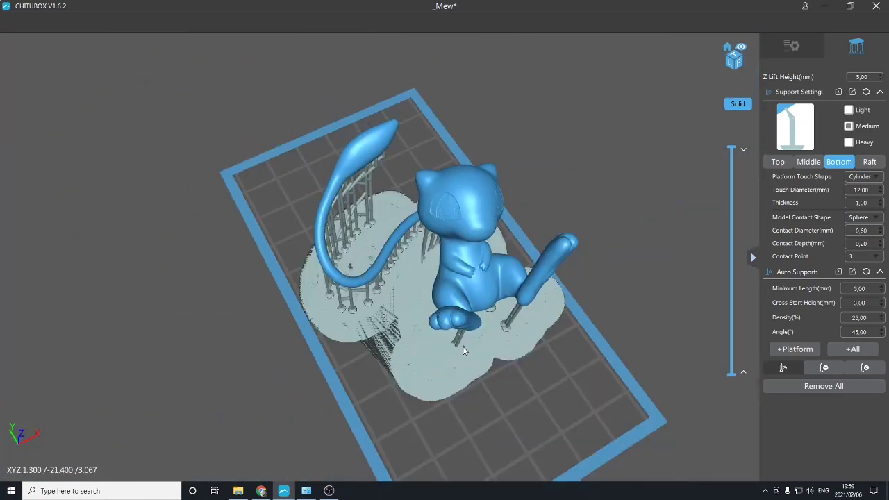
right_click_drag(464, 351, 532, 210)
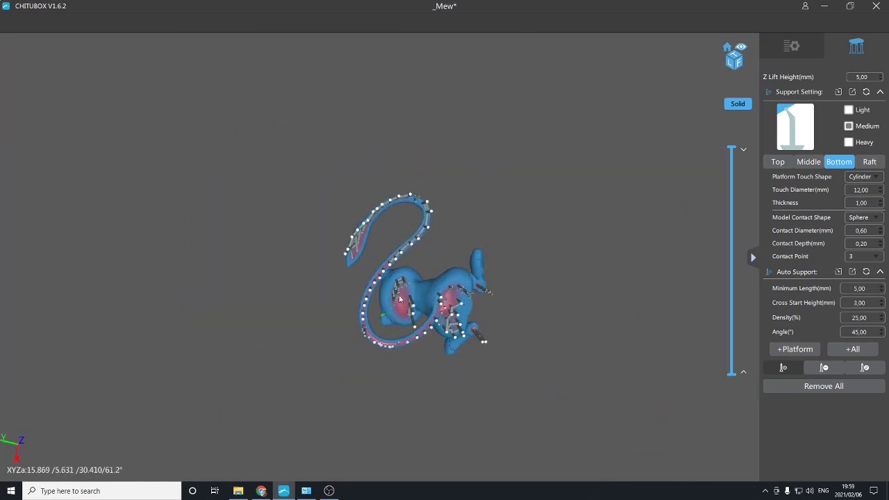
right_click_drag(483, 237, 481, 437)
right_click_drag(544, 239, 560, 234)
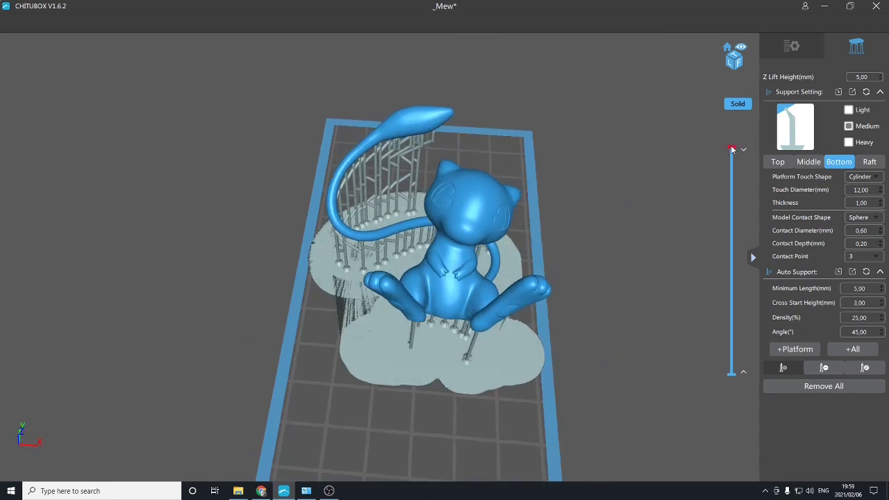
- Lower the layer view to the raft to inspect the support bases, restore the full height and examine the model from all sides
left_click_drag(732, 149, 717, 351)
scroll(575, 252, "up", 3)
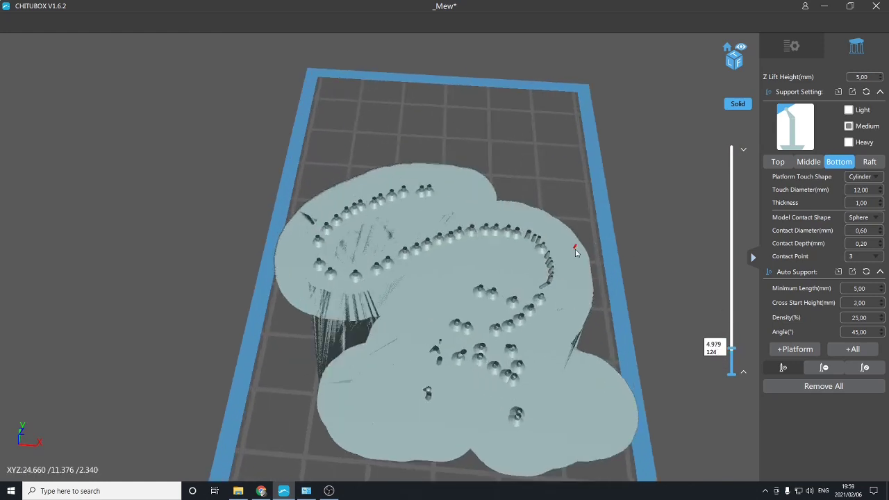
left_click_drag(733, 349, 751, 177)
left_click_drag(750, 171, 754, 145)
scroll(617, 212, "up", 5)
scroll(611, 224, "down", 5)
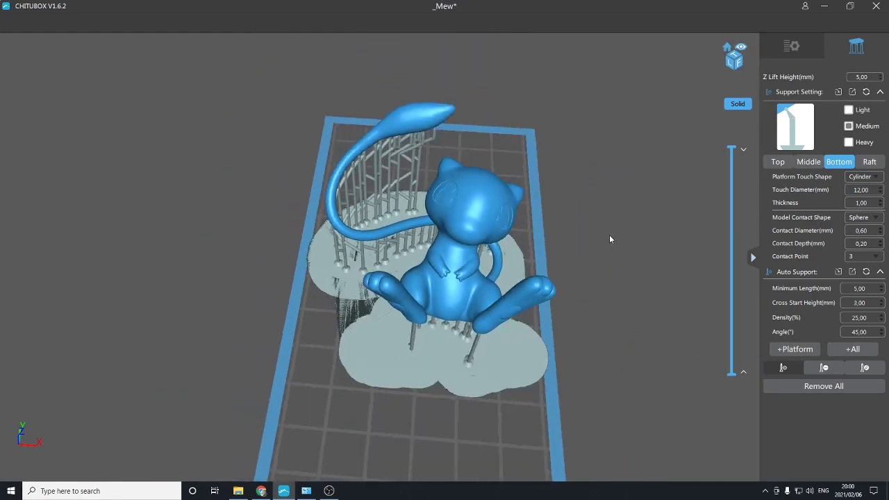
left_click_drag(609, 235, 591, 260)
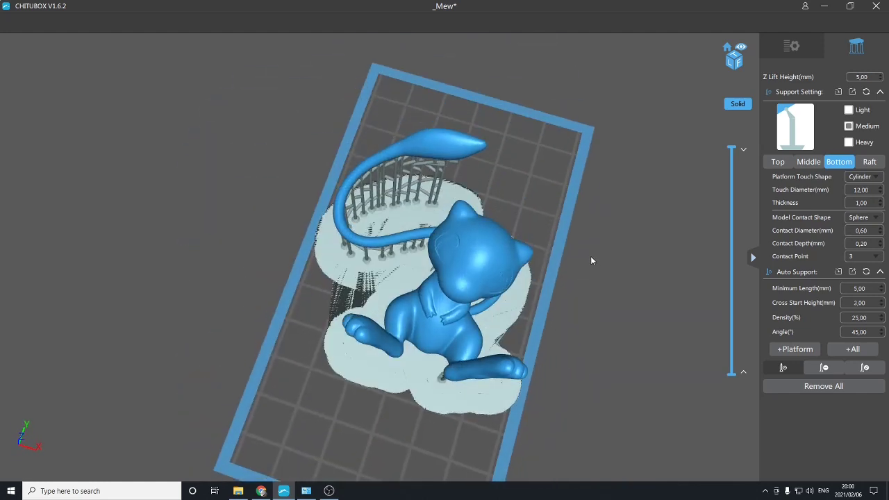
left_click_drag(596, 234, 507, 188)
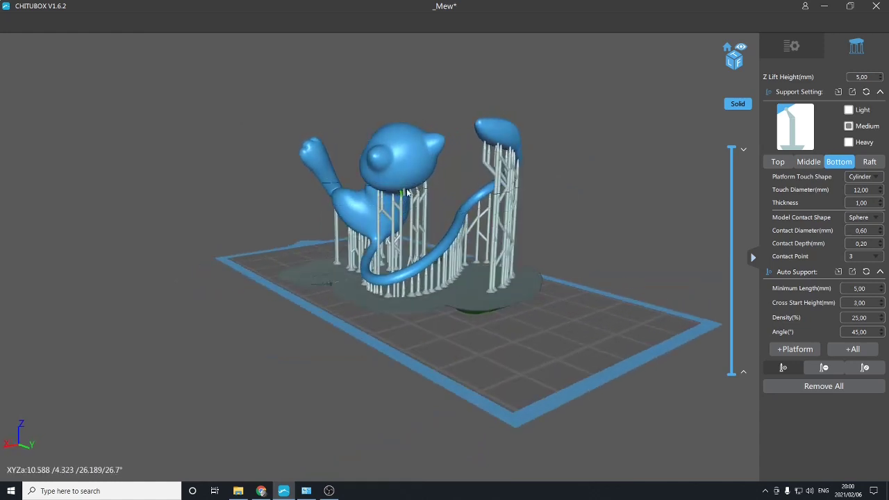
left_click_drag(477, 271, 625, 329)
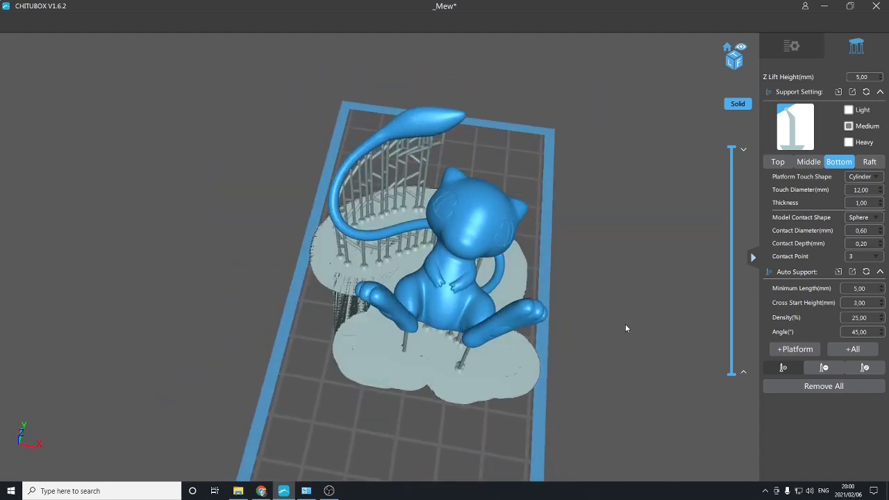
- Review the resin, machine and print settings of the CREALITY LD-002R profile
left_click(796, 45)
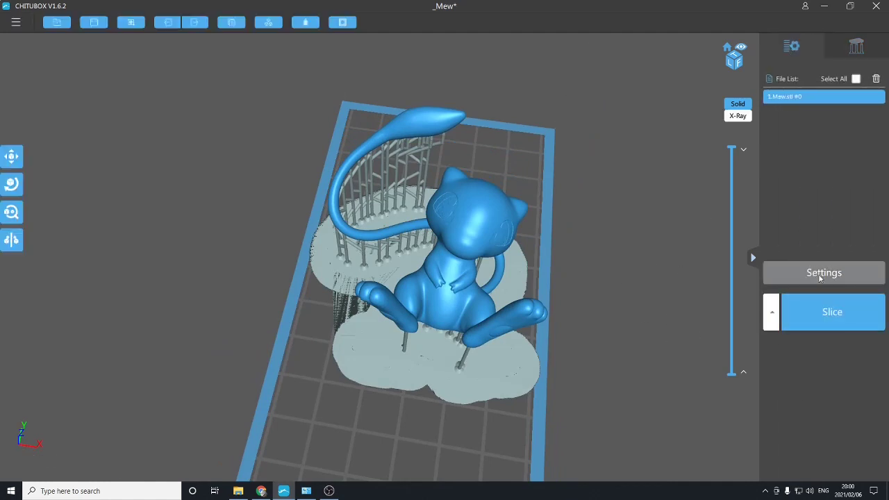
left_click(813, 273)
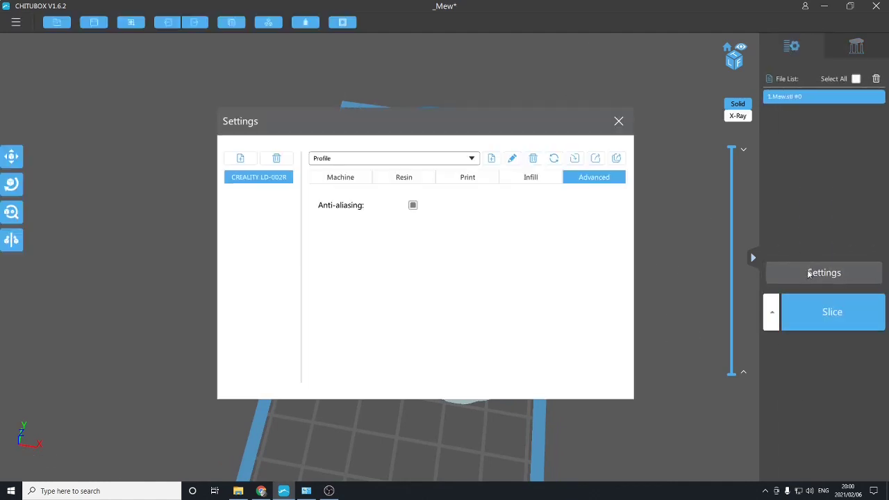
left_click(408, 178)
left_click(337, 178)
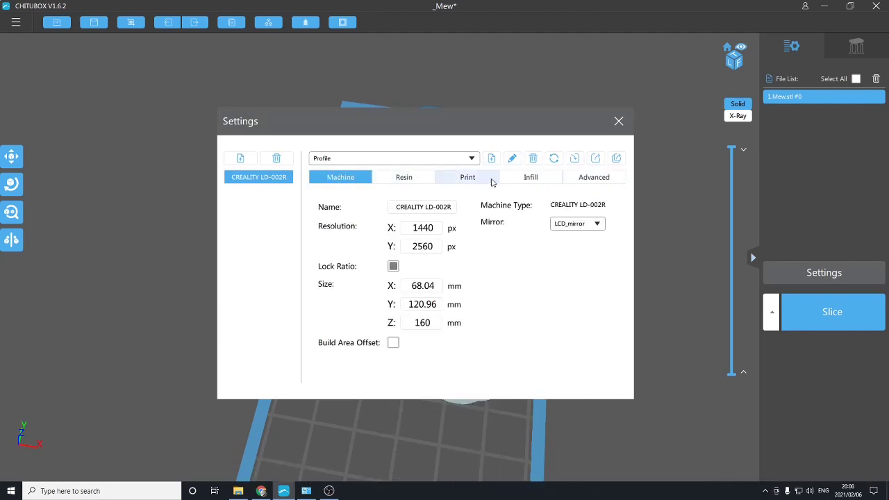
left_click(468, 182)
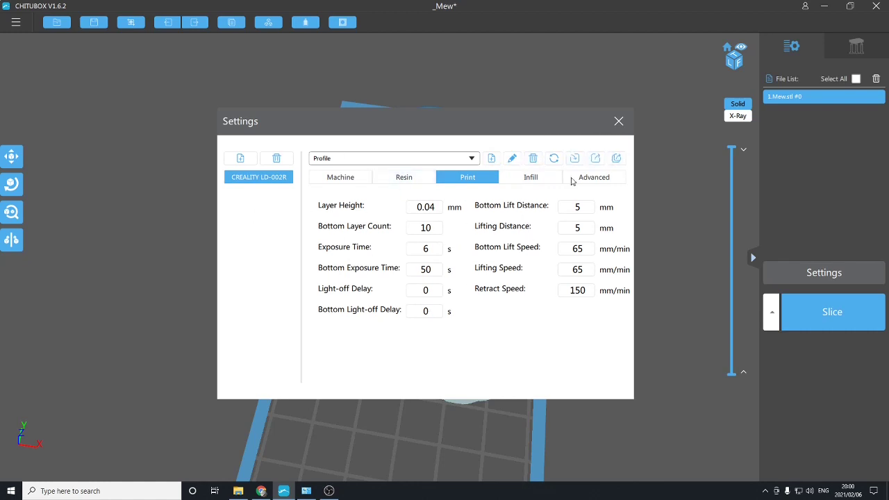
left_click(618, 122)
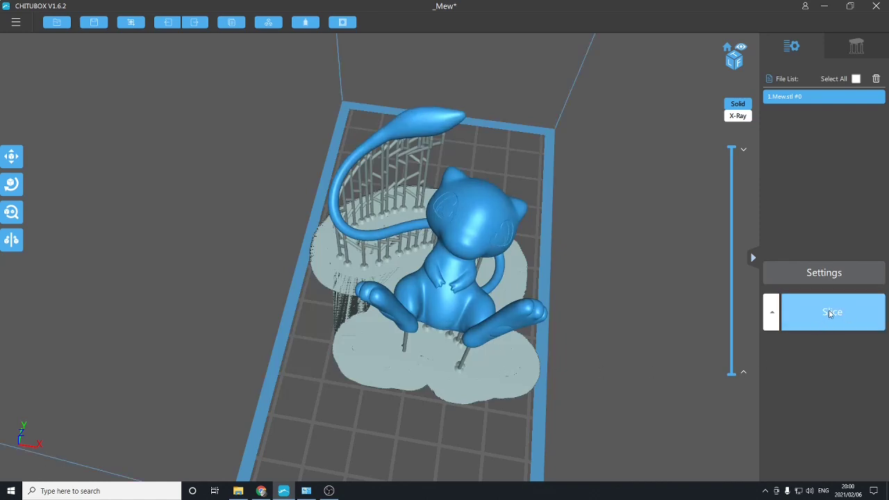
- Slice the supported model, preview its layers and return to the model preparation view
left_click(785, 314)
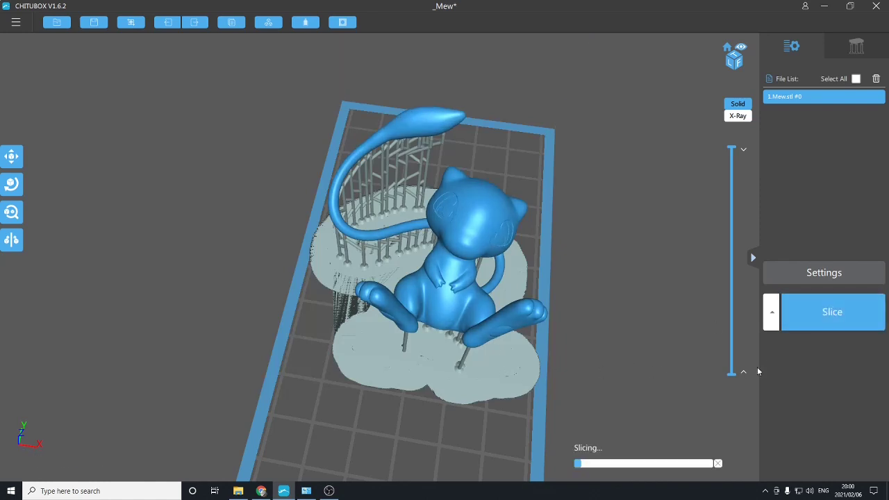
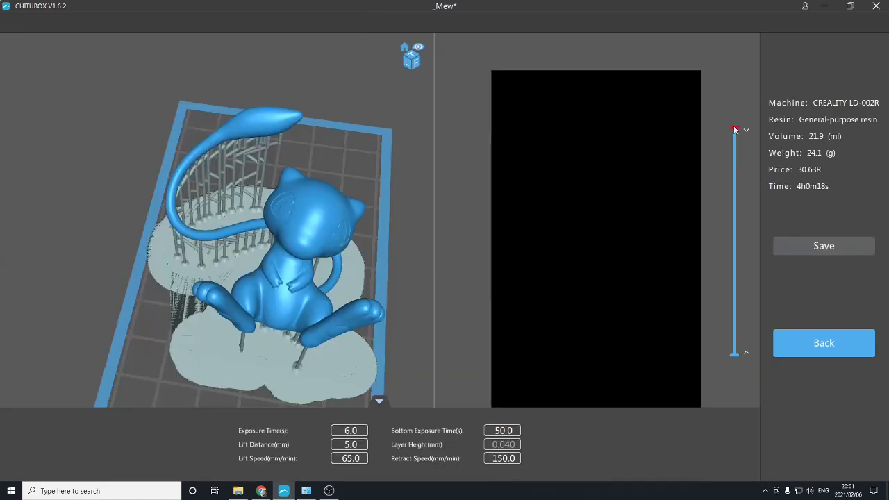
mouse_move(736, 129)
left_mouse_down()
mouse_move(737, 352)
mouse_move(749, 149)
mouse_move(739, 114)
left_mouse_up()
left_click(809, 343)
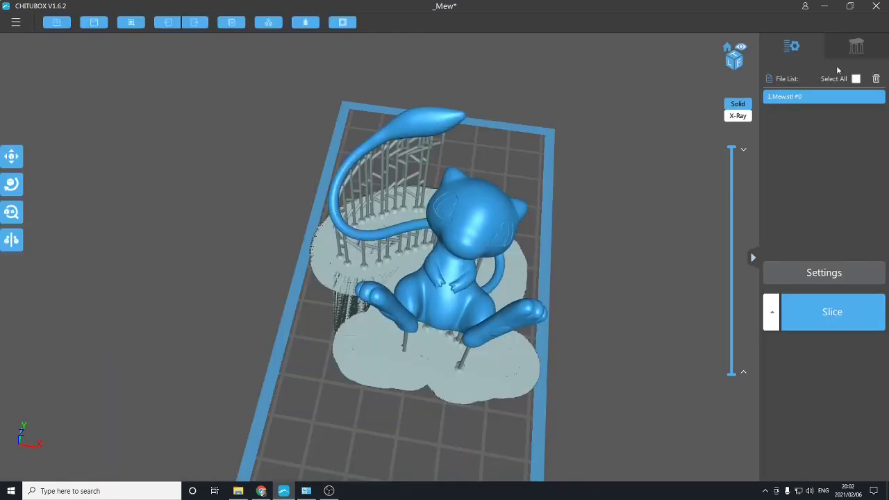
- Remove all supports from the model and confirm the deletion
left_click(856, 47)
left_click(821, 387)
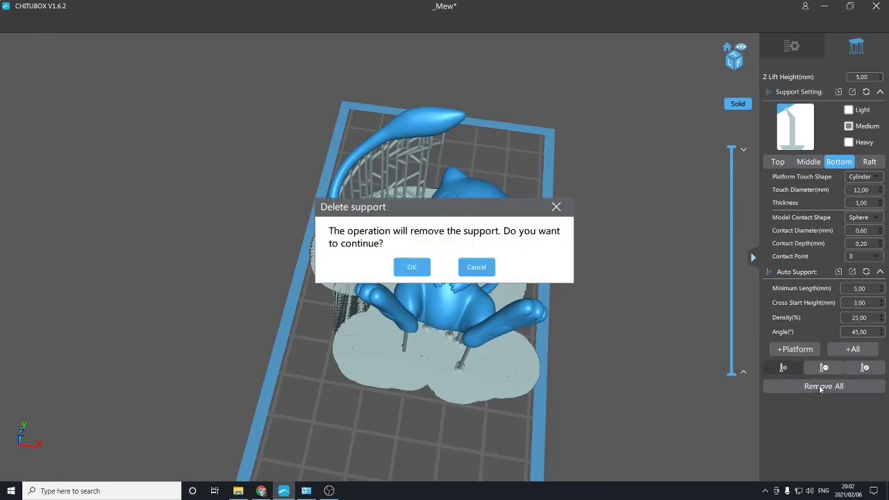
left_click(412, 266)
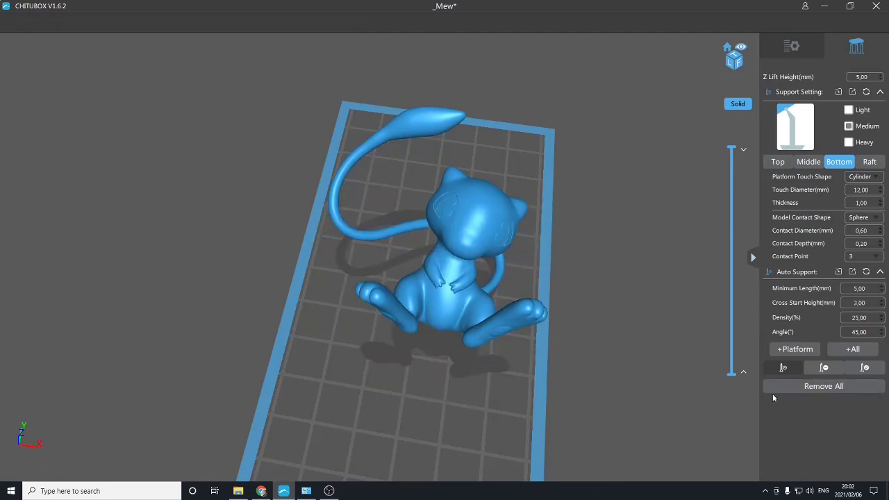
- Generate automatic medium supports from the platform for the bare model at 25% density and a 45° angle
left_click_drag(577, 330, 479, 318)
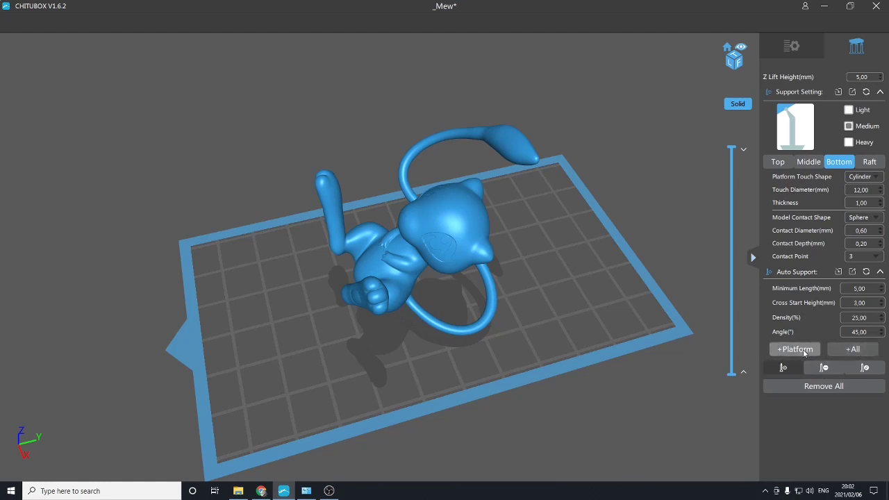
left_click_drag(403, 240, 631, 329)
scroll(472, 232, "up", 2)
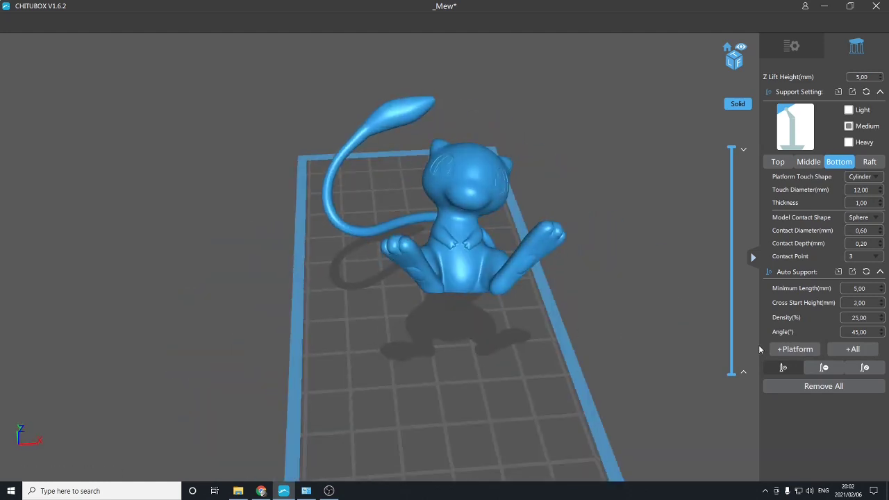
left_click(796, 350)
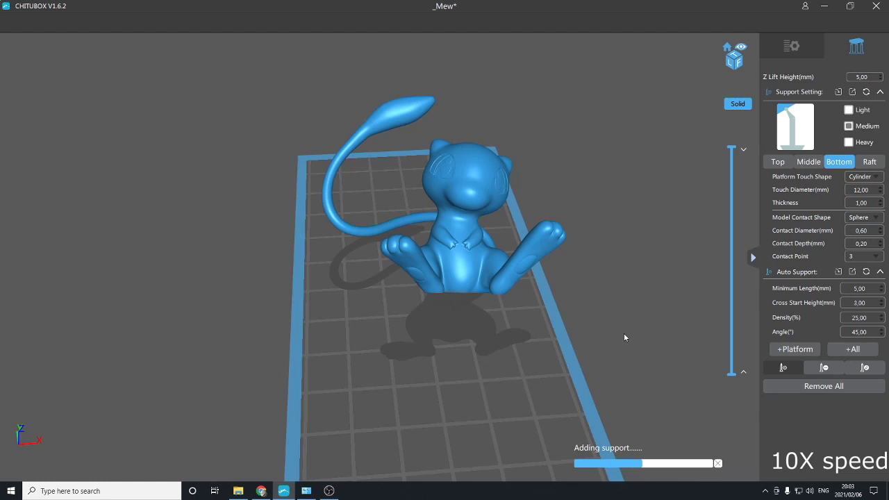
- Open Task Manager, check the CPU performance graphs during support generation and close it
right_click(458, 495)
left_click(487, 456)
left_click(183, 148)
left_click_drag(351, 125, 291, 85)
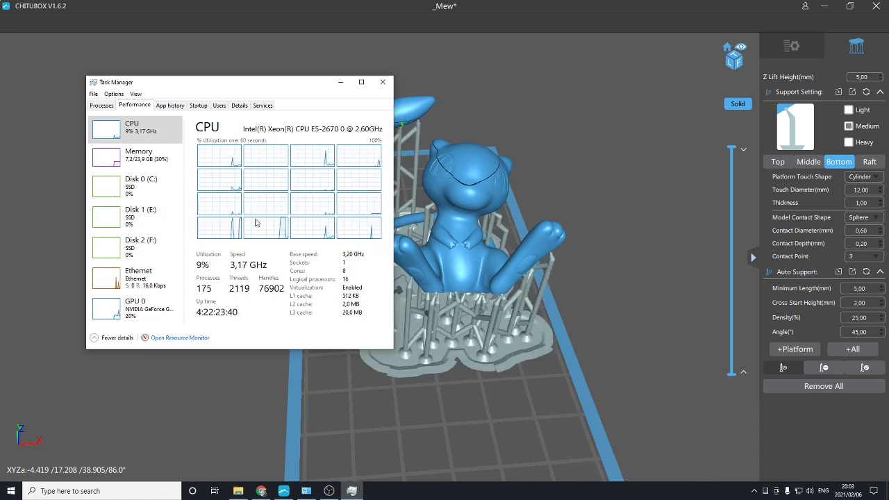
left_click(383, 83)
- Examine the automatically generated supports around the Mew model from the front, the side and underneath
left_click_drag(464, 192, 578, 272)
left_click_drag(505, 188, 401, 221)
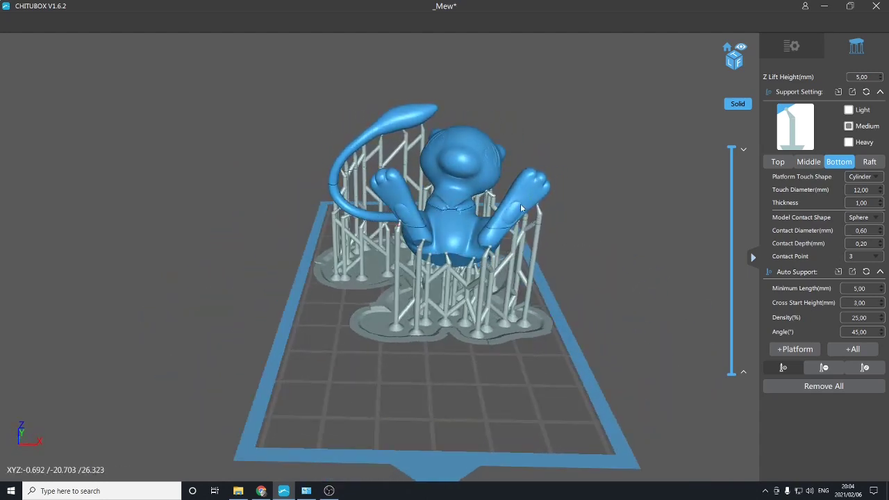
left_click_drag(528, 219, 324, 195)
right_click_drag(351, 205, 320, 100)
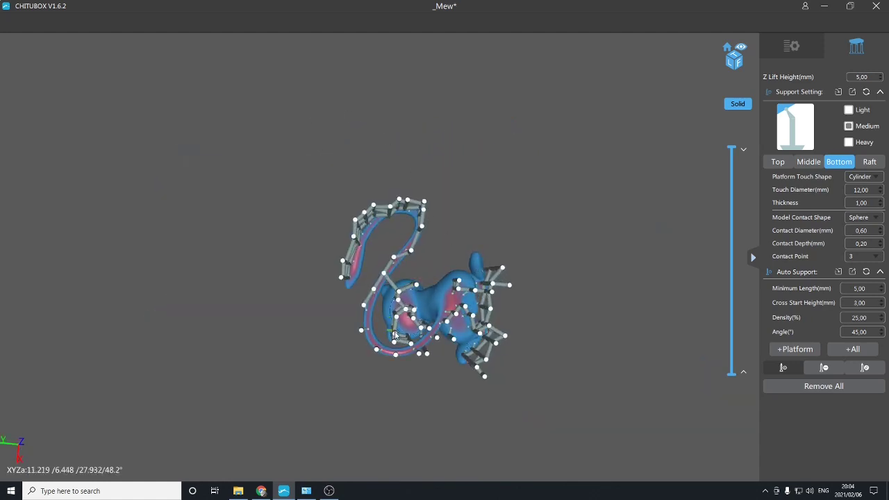
right_click_drag(395, 336, 395, 275)
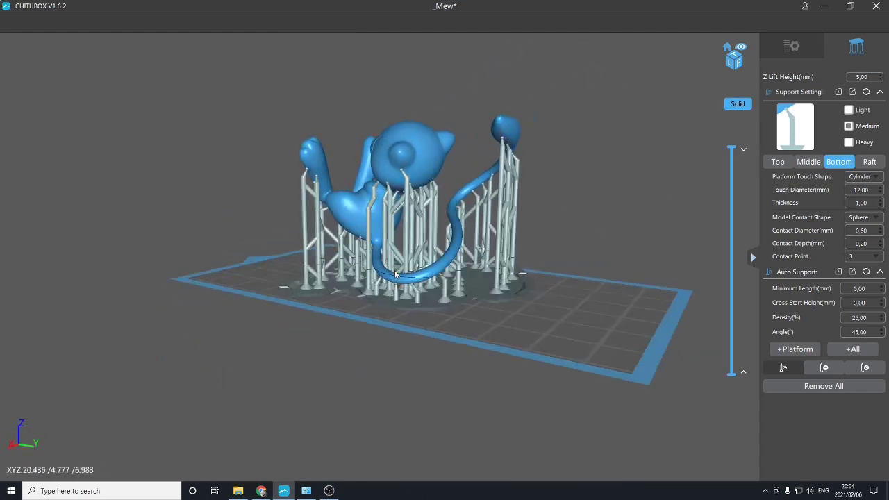
scroll(396, 274, "up", 6)
right_click_drag(483, 322, 478, 238)
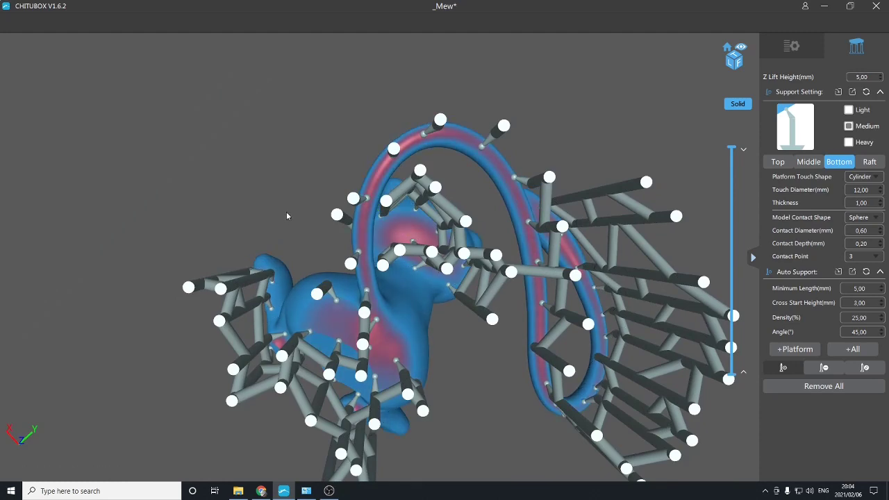
- Examine the support contact points along the tail loop and lower body up close from below
right_click_drag(367, 211, 425, 254)
left_click(376, 212)
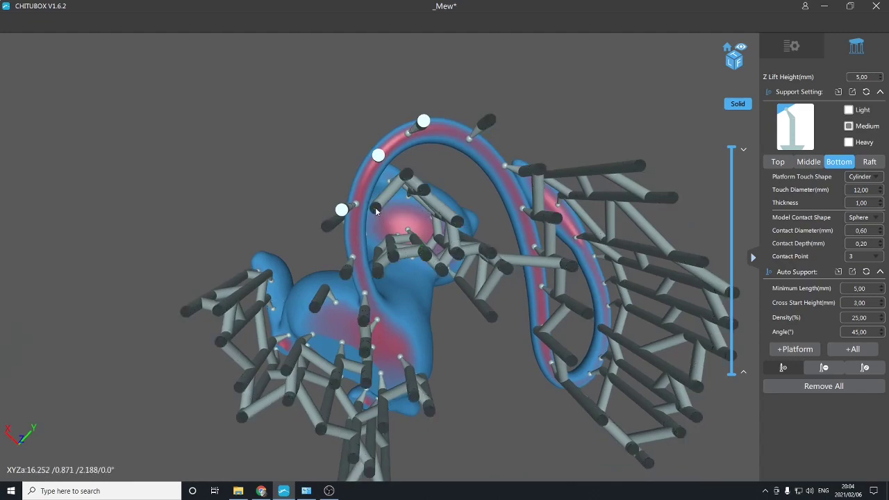
right_click_drag(411, 241, 446, 225)
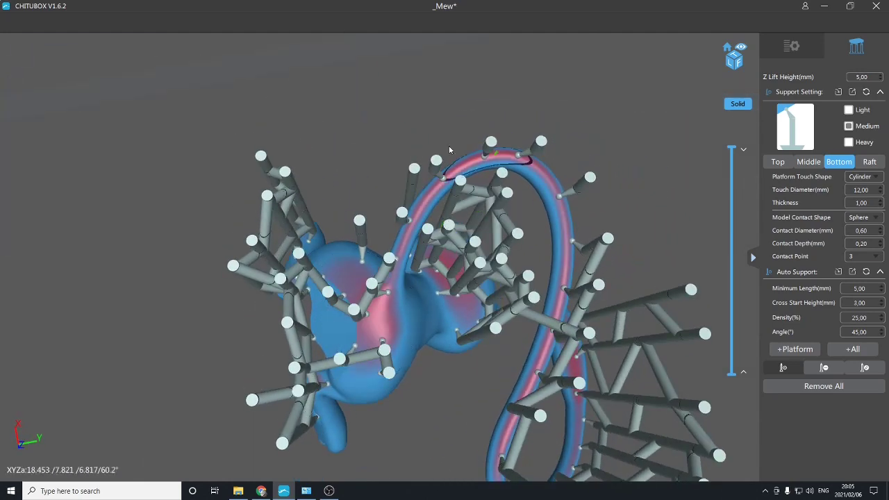
mouse_move(399, 243)
right_mouse_down()
mouse_move(423, 262)
mouse_move(405, 227)
right_mouse_up()
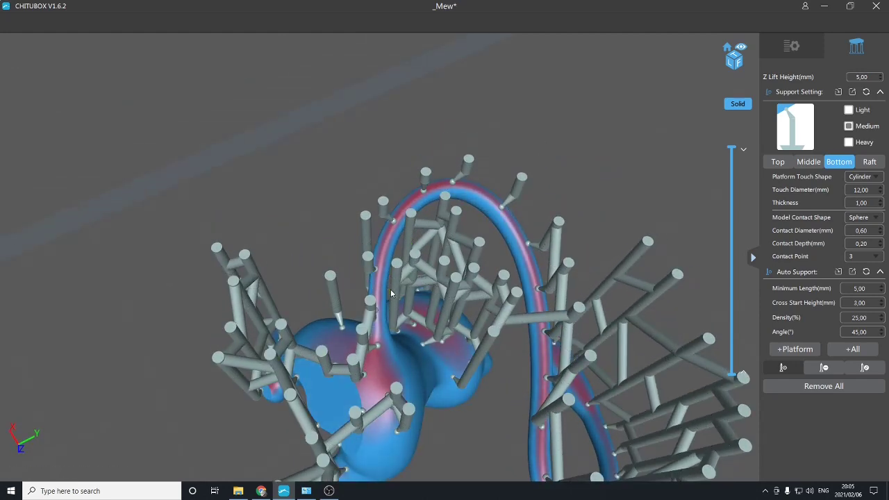
scroll(389, 302, "up", 5)
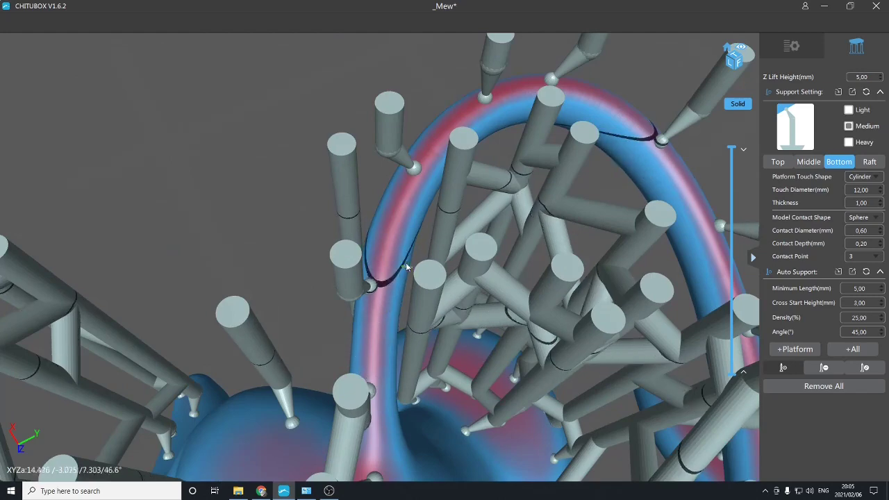
scroll(455, 338, "up", 6)
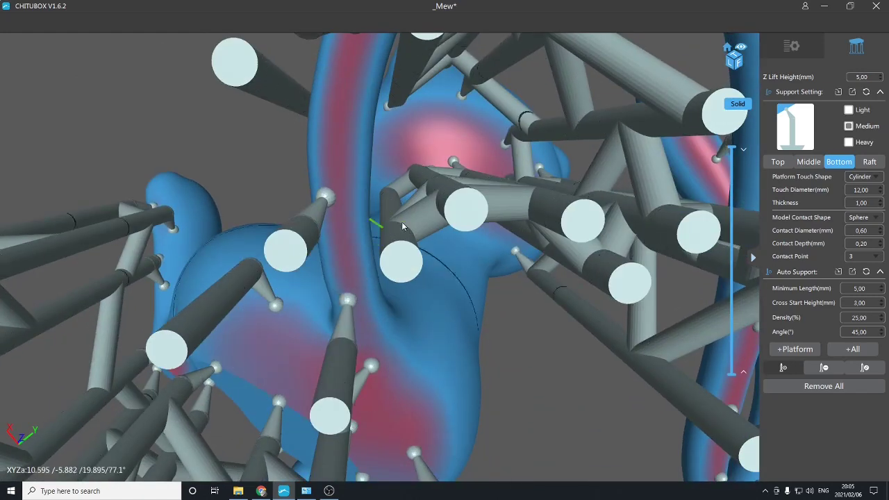
scroll(474, 307, "up", 3)
scroll(524, 293, "down", 3)
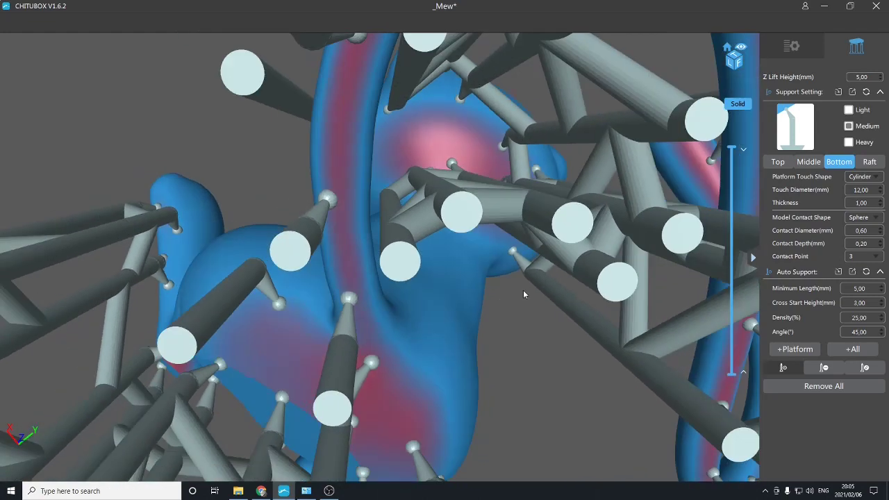
scroll(523, 289, "down", 5)
- Examine the support bases and raft at plate level, and the support distribution across the whole underside
right_click_drag(508, 283, 652, 120)
scroll(441, 263, "up", 5)
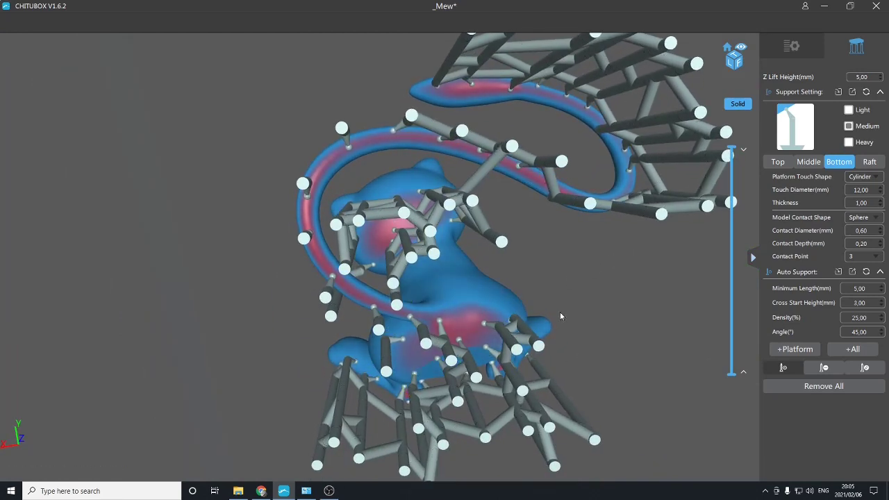
scroll(613, 326, "up", 10)
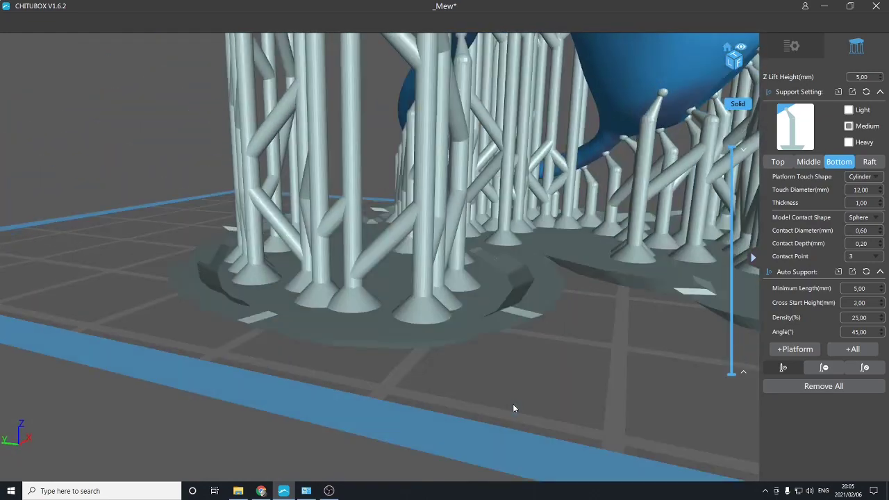
scroll(574, 328, "down", 10)
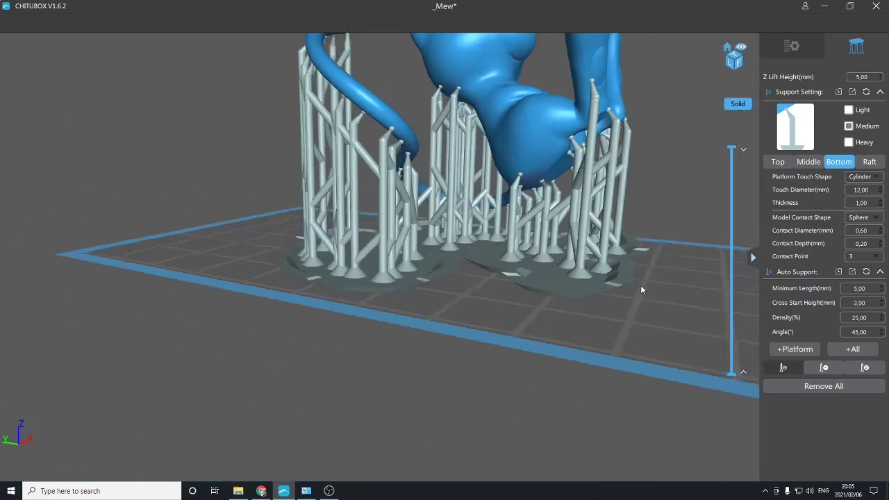
left_click_drag(580, 285, 588, 208)
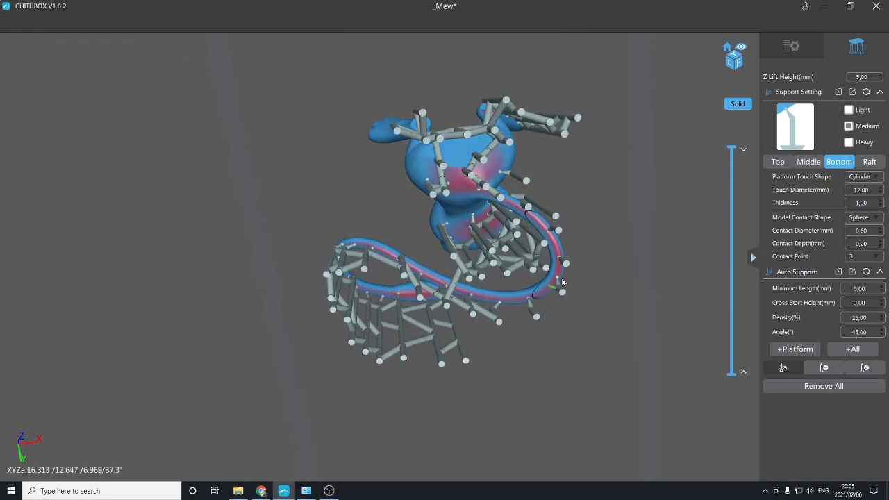
left_click_drag(562, 282, 605, 248)
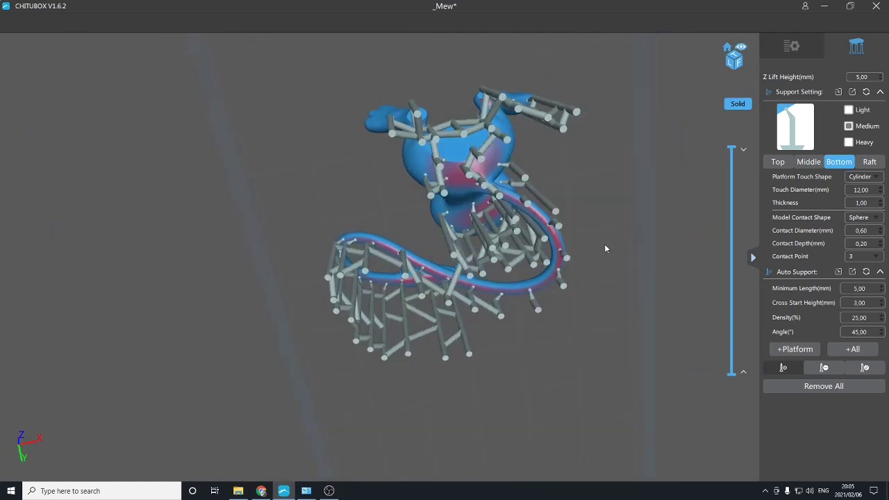
right_click_drag(604, 248, 629, 337)
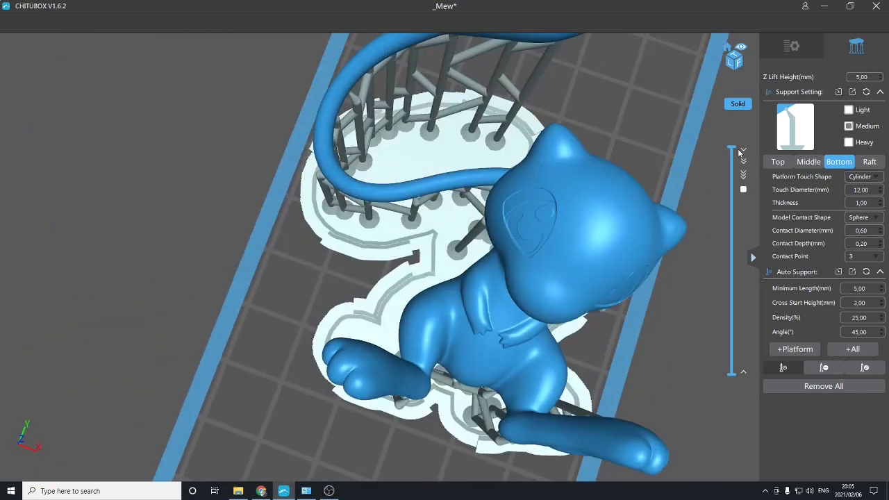
- Cut the layer view down to about 5.24 mm and examine the tail's first layers and the support tips beneath them
left_click_drag(732, 148, 710, 366)
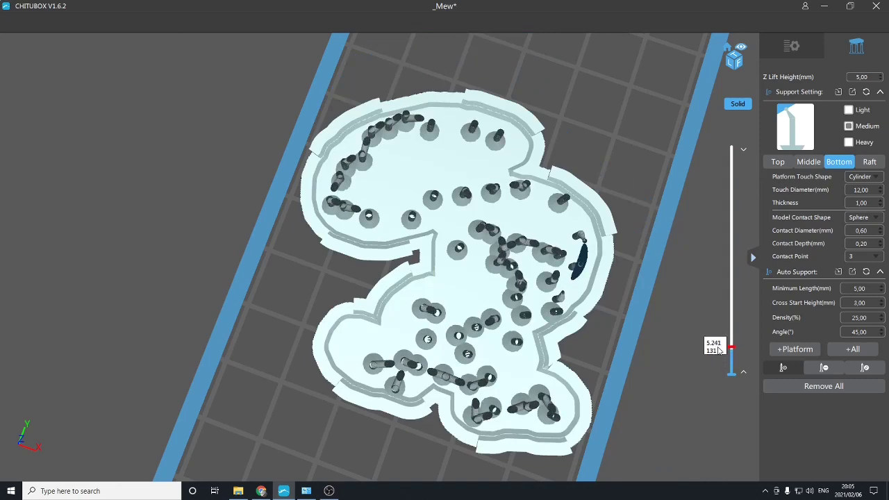
right_click_drag(667, 329, 595, 243)
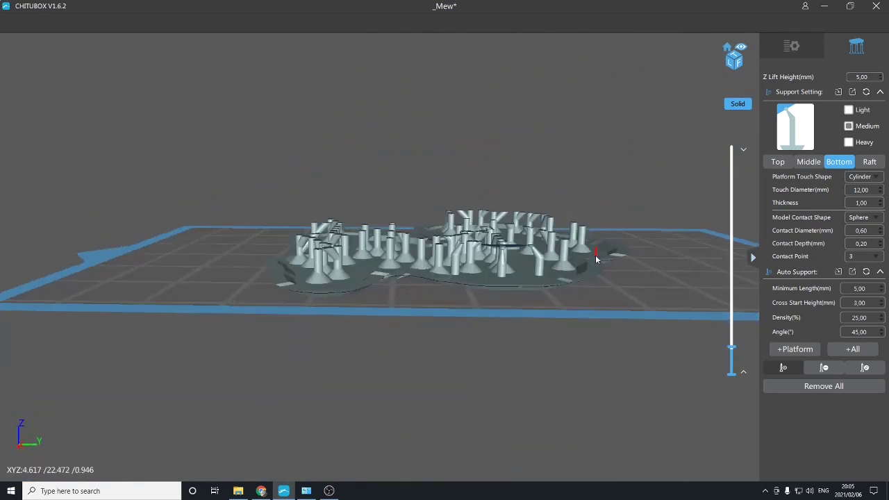
right_click_drag(514, 252, 471, 248)
scroll(512, 285, "up", 2)
scroll(516, 302, "up", 3)
scroll(516, 302, "up", 2)
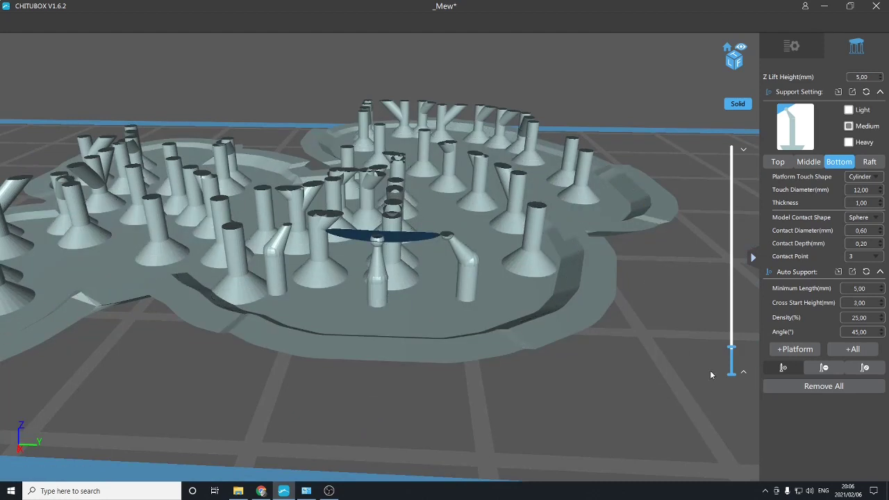
left_click_drag(731, 348, 731, 349)
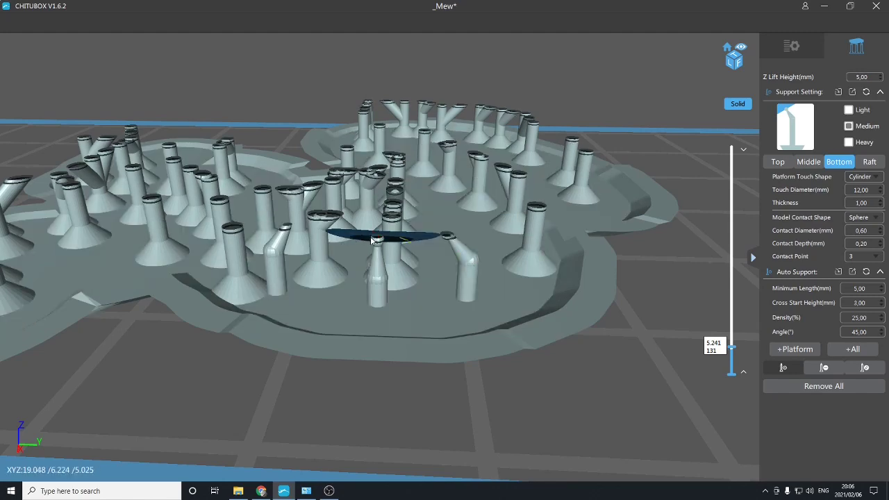
mouse_move(742, 359)
scroll(547, 357, "up", 5)
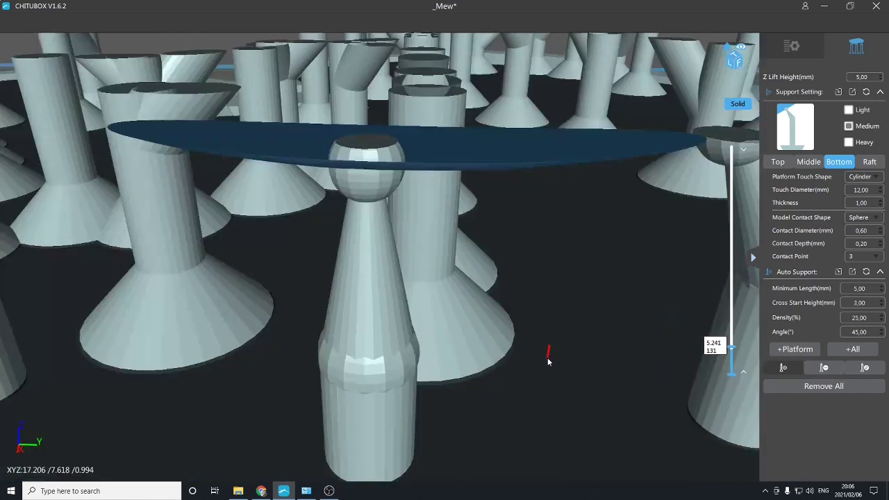
scroll(547, 358, "down", 10)
right_click_drag(446, 342, 496, 355)
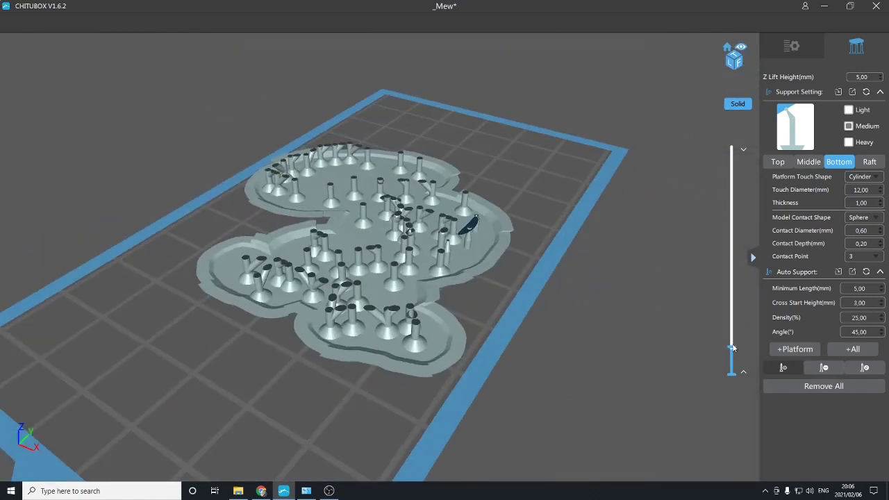
- Raise the layer view to about 11.6 mm to examine the growing tail, restore full height and check the underside
left_click_drag(734, 343, 735, 334)
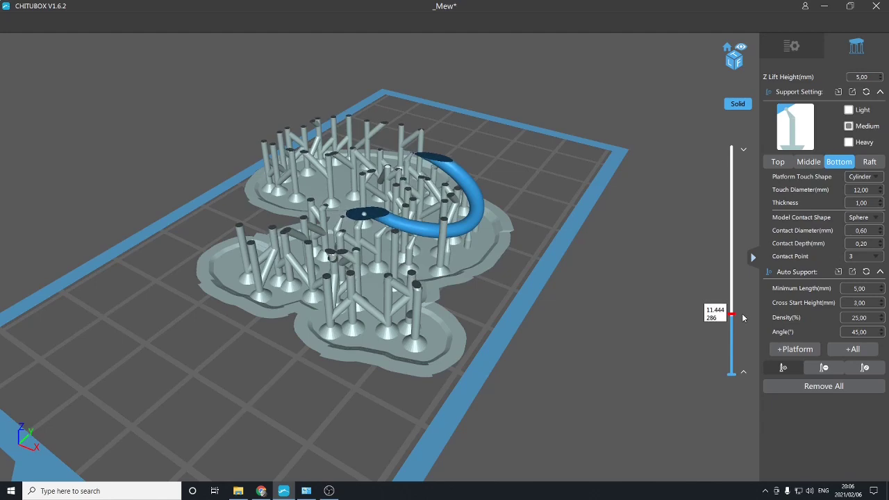
right_click_drag(421, 285, 371, 241)
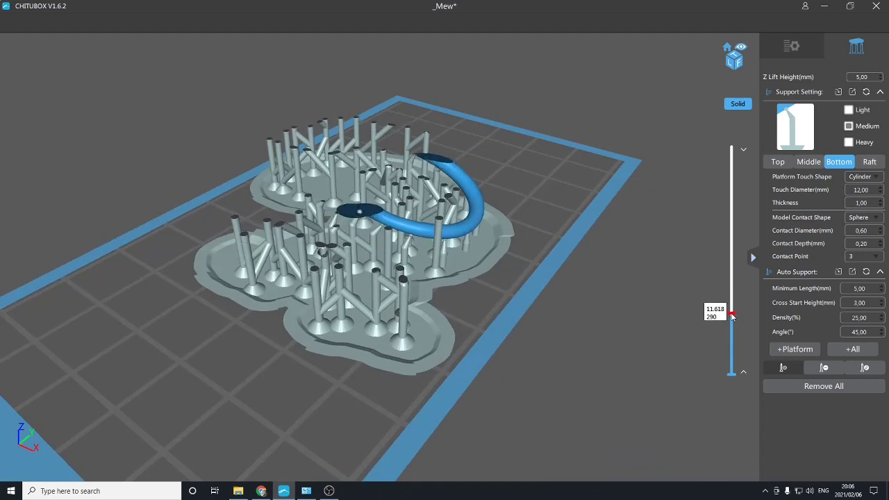
left_click_drag(732, 313, 719, 152)
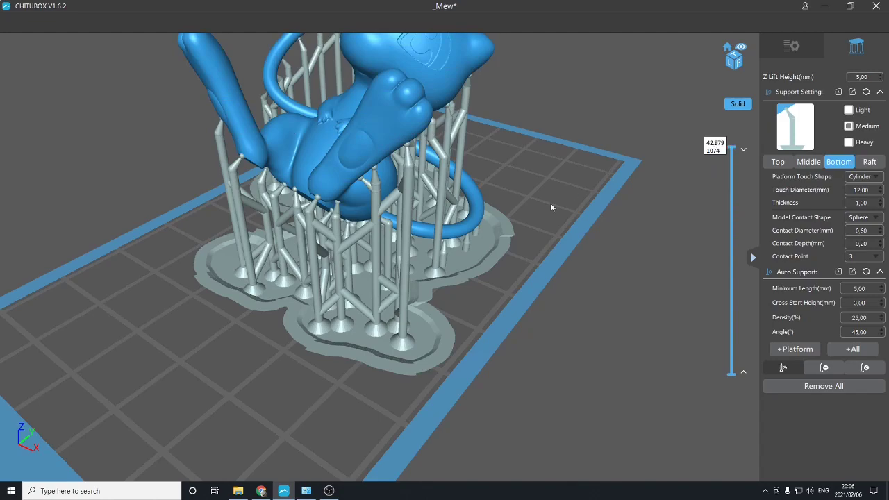
mouse_move(551, 207)
left_mouse_down()
mouse_move(544, 230)
mouse_move(559, 289)
mouse_move(552, 153)
mouse_move(563, 194)
left_mouse_up()
left_click_drag(506, 200, 437, 165)
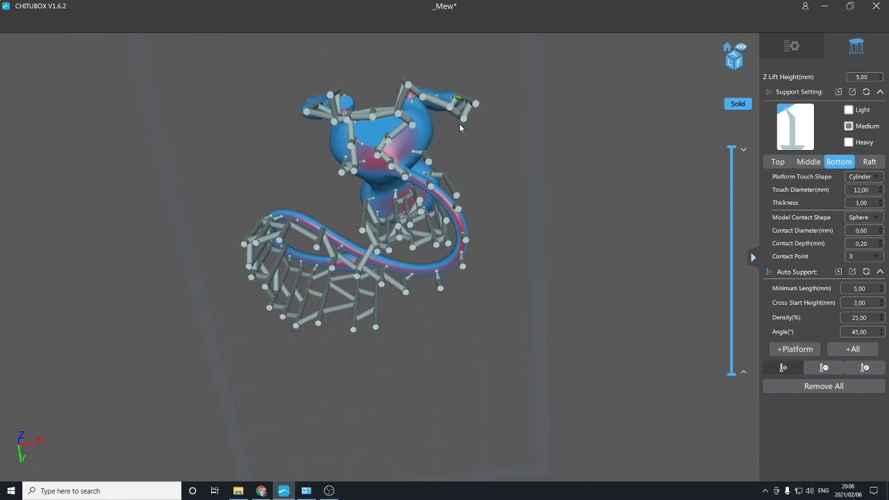
left_click_drag(460, 123, 612, 214)
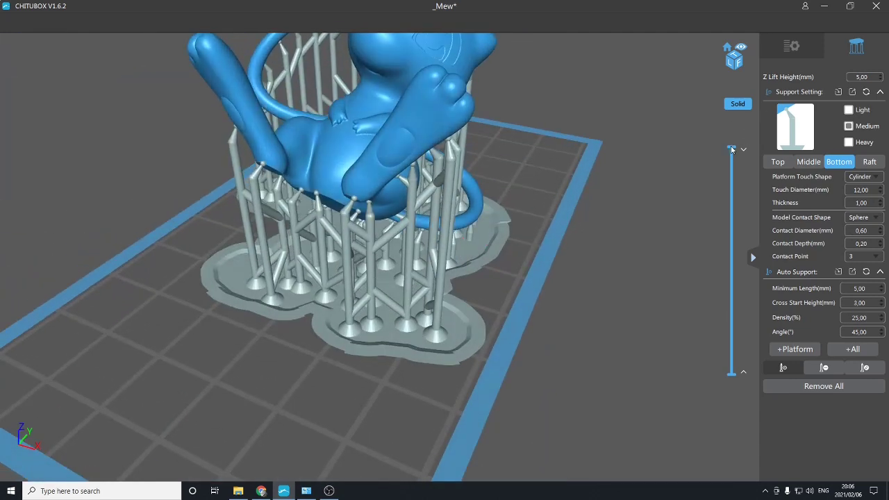
- Cut the layer view to about 11.3 mm to examine the start of the body at the tail's end, and restore full height
left_click_drag(729, 149, 720, 318)
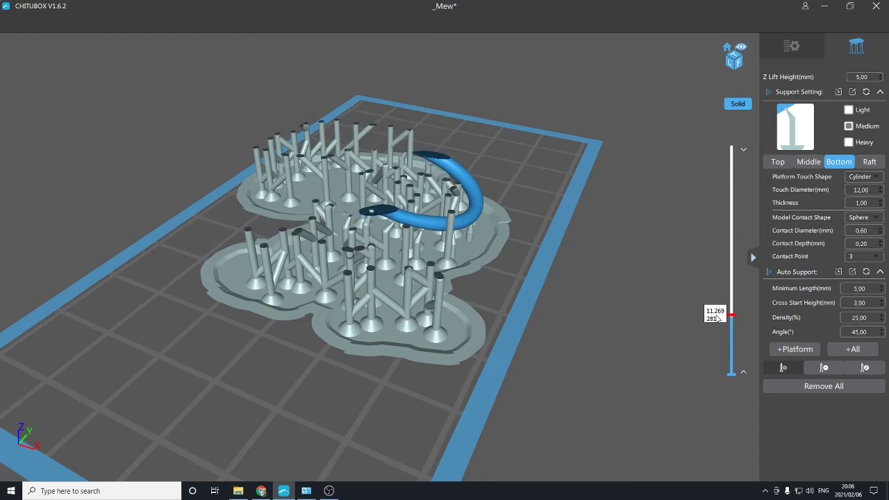
left_click_drag(660, 306, 636, 312)
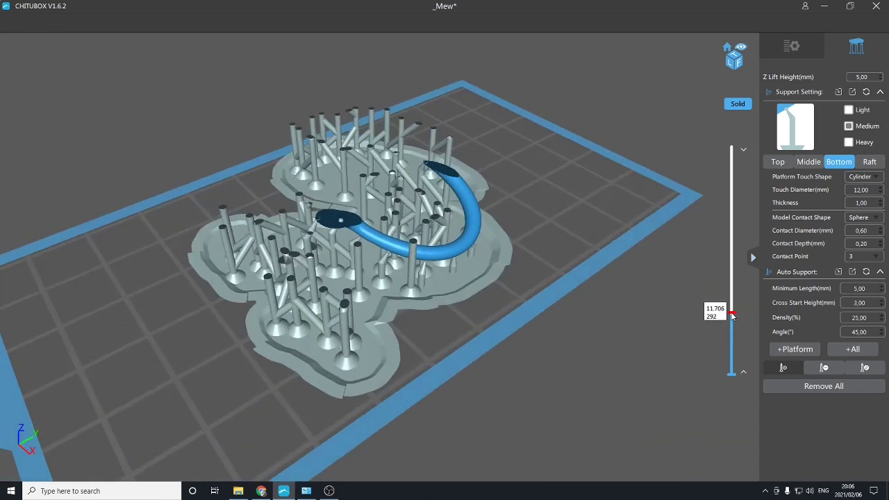
left_click_drag(732, 315, 734, 320)
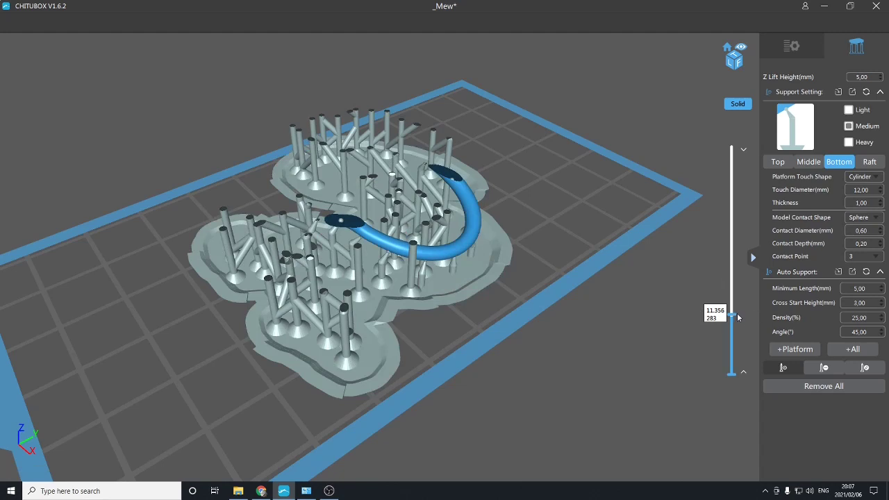
left_click_drag(733, 316, 707, 160)
- Select the outer automatic supports beneath both of Mew's raised legs and feet and delete them all together
mouse_move(380, 238)
right_mouse_down()
mouse_move(352, 198)
mouse_move(280, 232)
right_mouse_up()
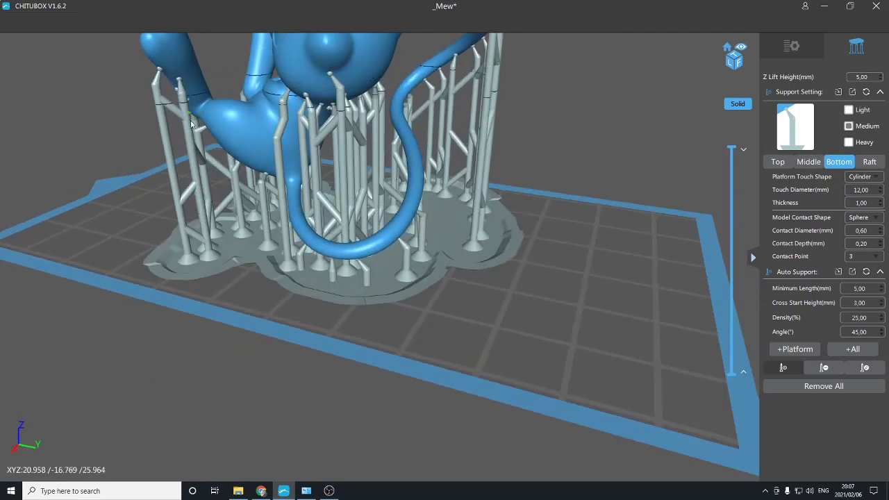
right_click_drag(195, 132, 353, 184)
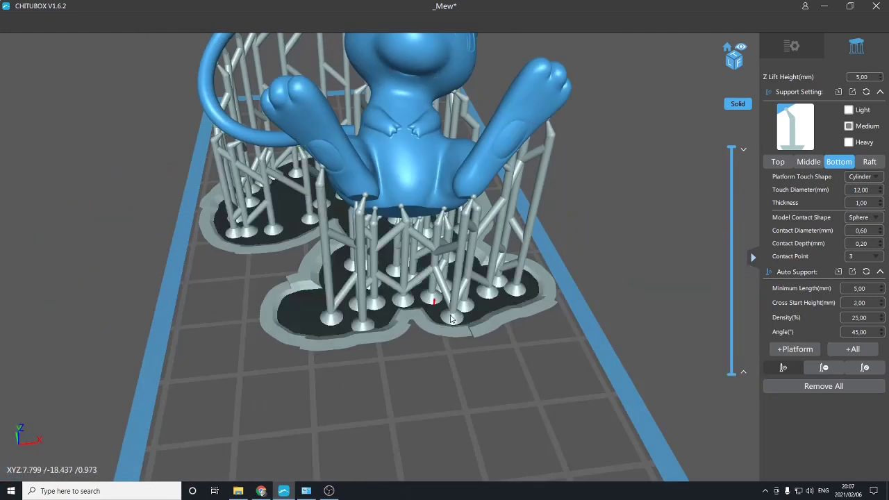
right_click_drag(368, 326, 703, 370)
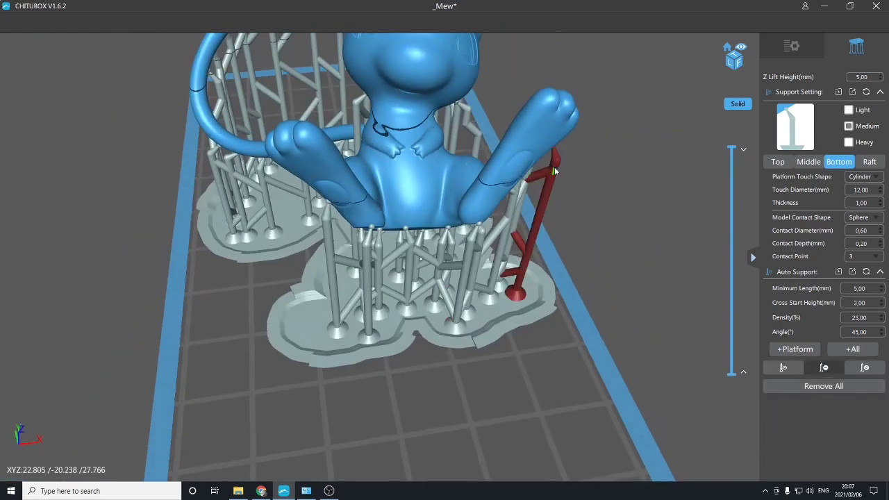
right_click_drag(639, 265, 490, 253)
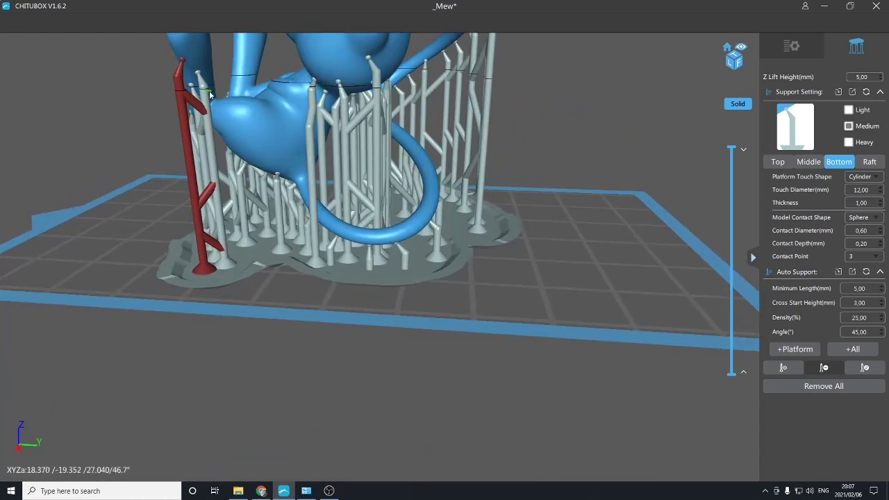
right_click_drag(205, 96, 331, 158)
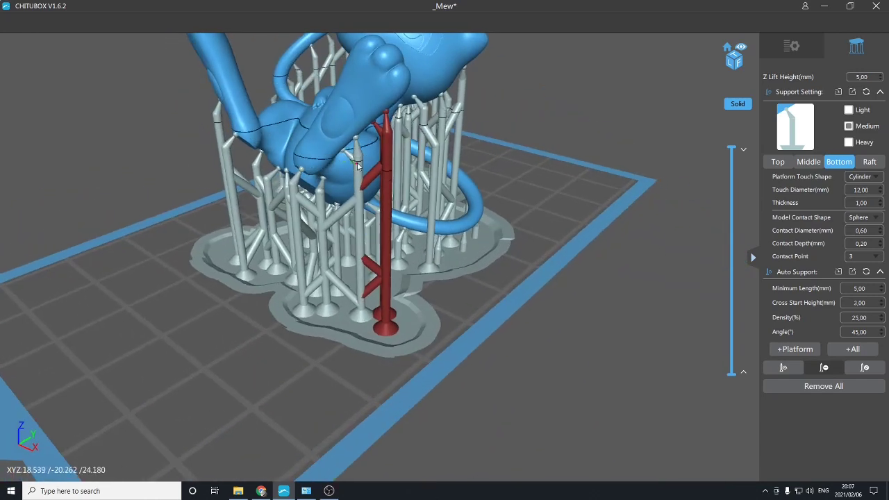
left_click(319, 207)
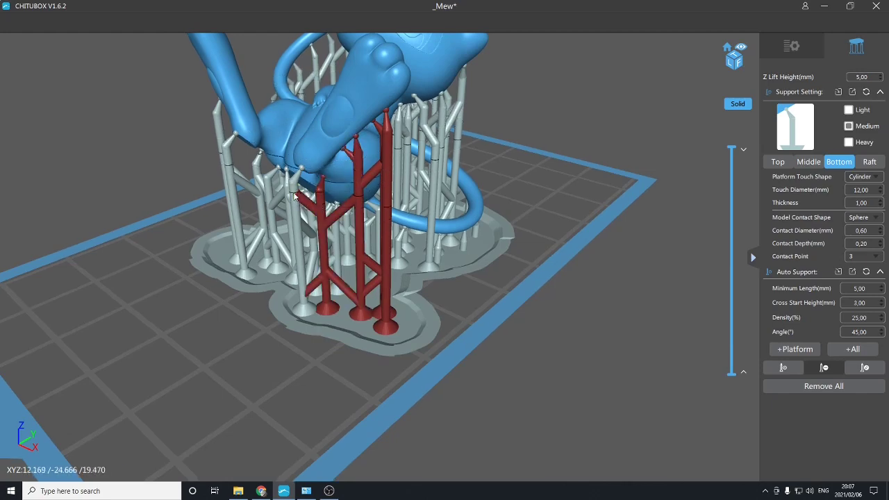
right_click_drag(296, 192, 307, 223)
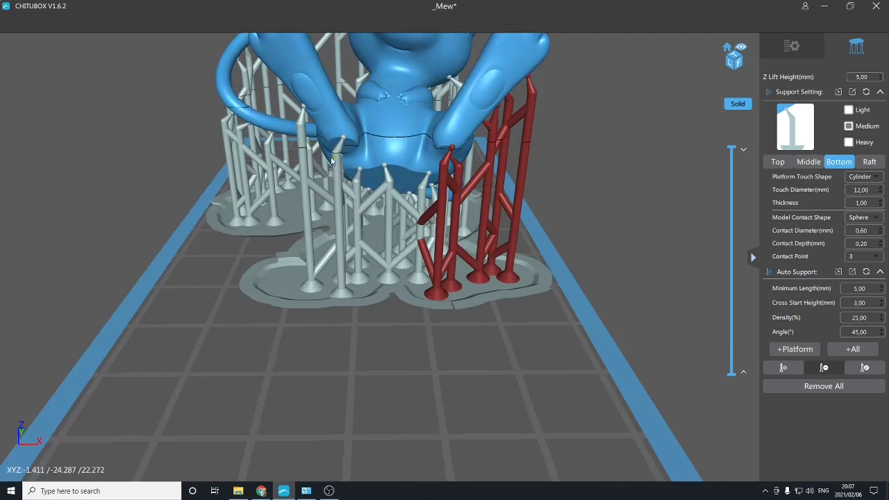
left_click(338, 166)
left_click(314, 216)
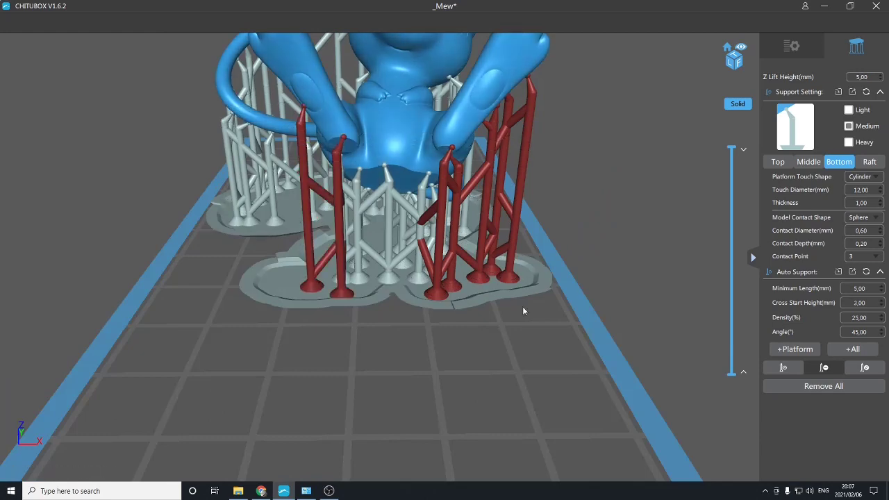
key("Delete")
- Examine the remaining supports across Mew's underside, then check the legs, body and raft from the front and above
right_click_drag(510, 346, 390, 207)
scroll(391, 206, "up", 5)
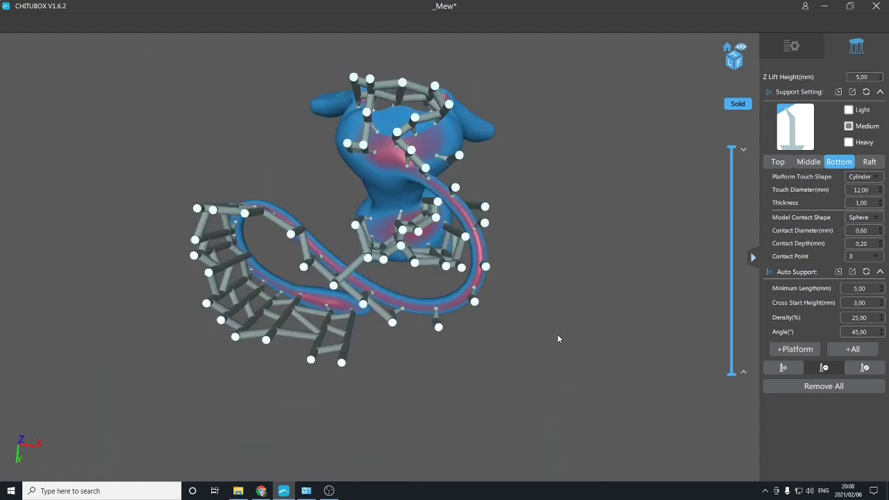
right_click_drag(557, 337, 497, 239)
scroll(514, 278, "up", 4)
scroll(531, 278, "down", 5)
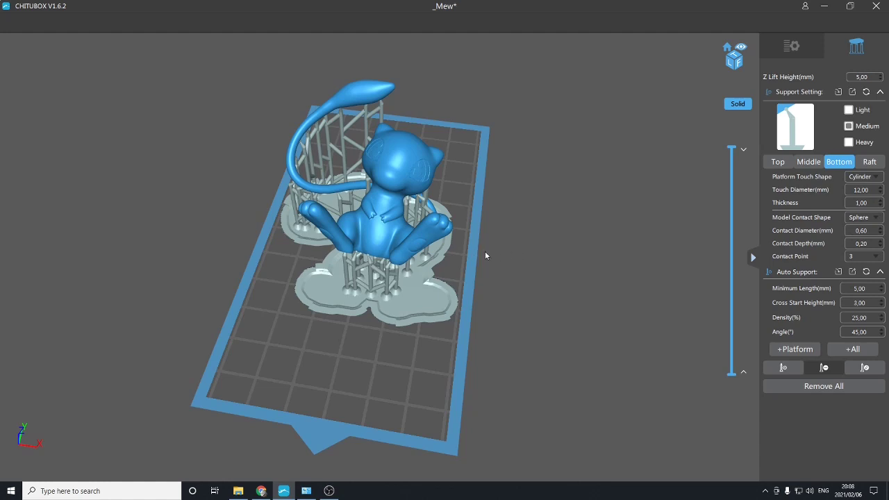
right_click_drag(484, 254, 227, 257)
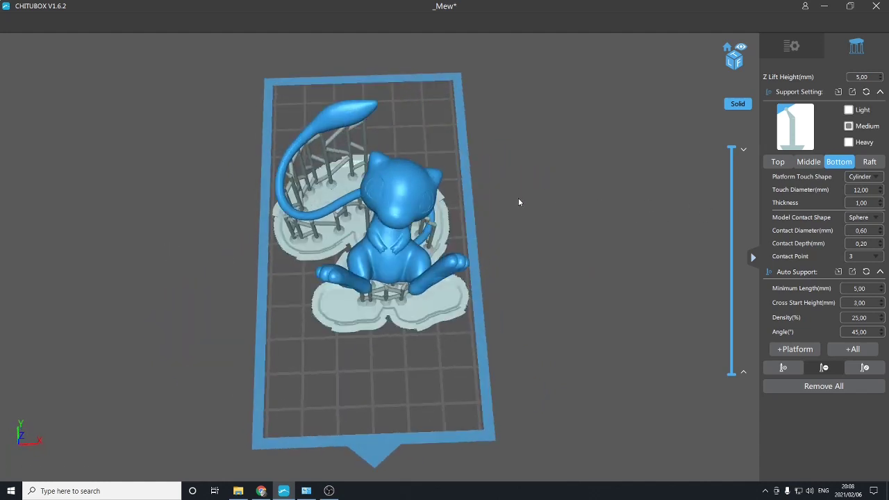
right_click_drag(518, 202, 635, 241)
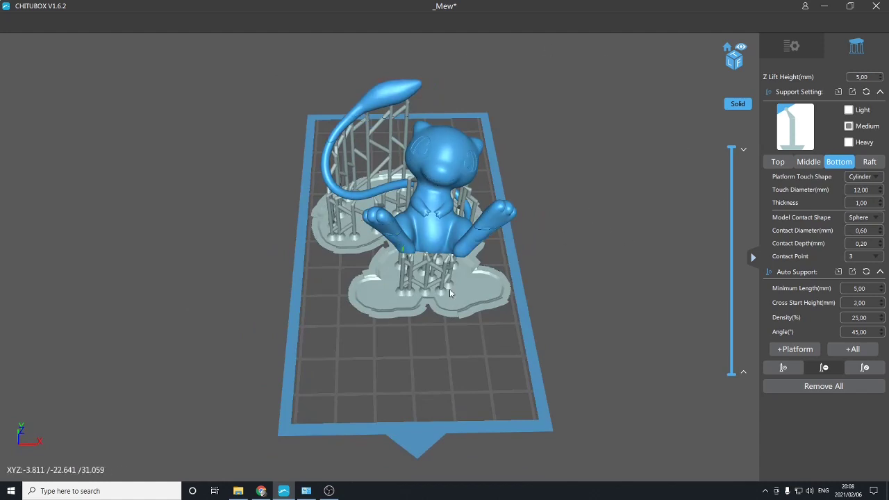